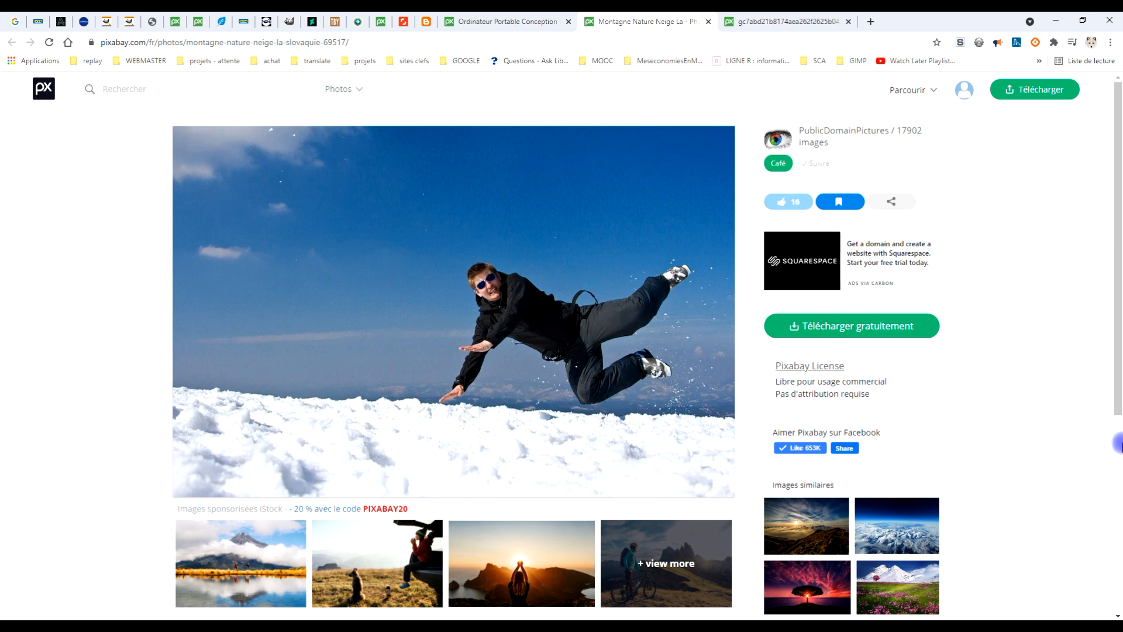
Step: Open the 1280×844 version of the mountain snow photo and copy the image to the clipboard
click(830, 326)
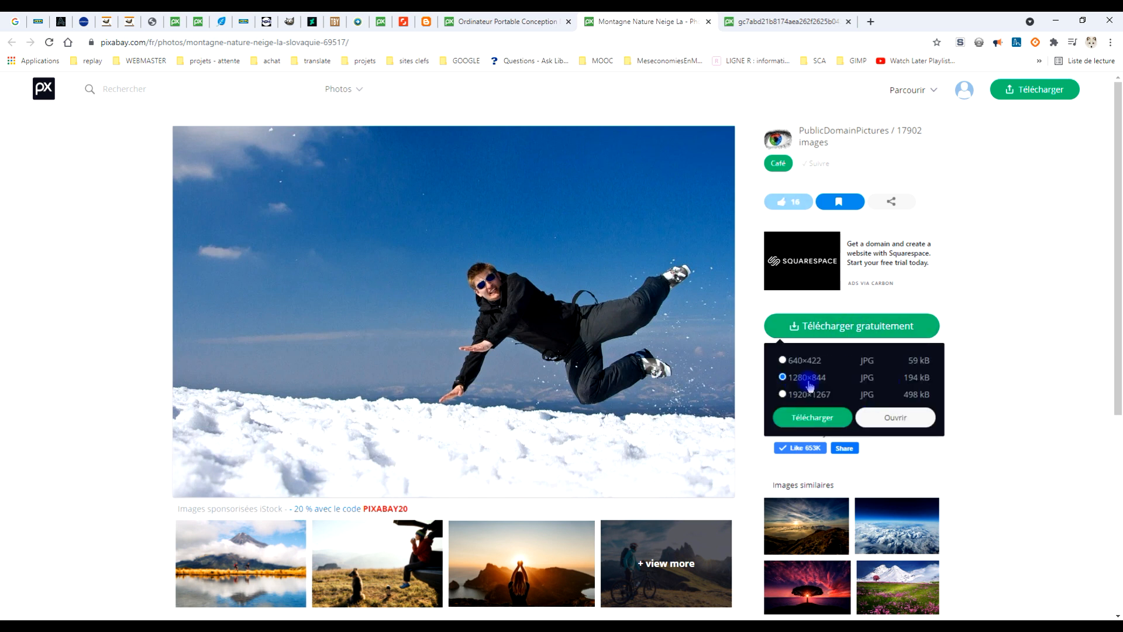
click(908, 417)
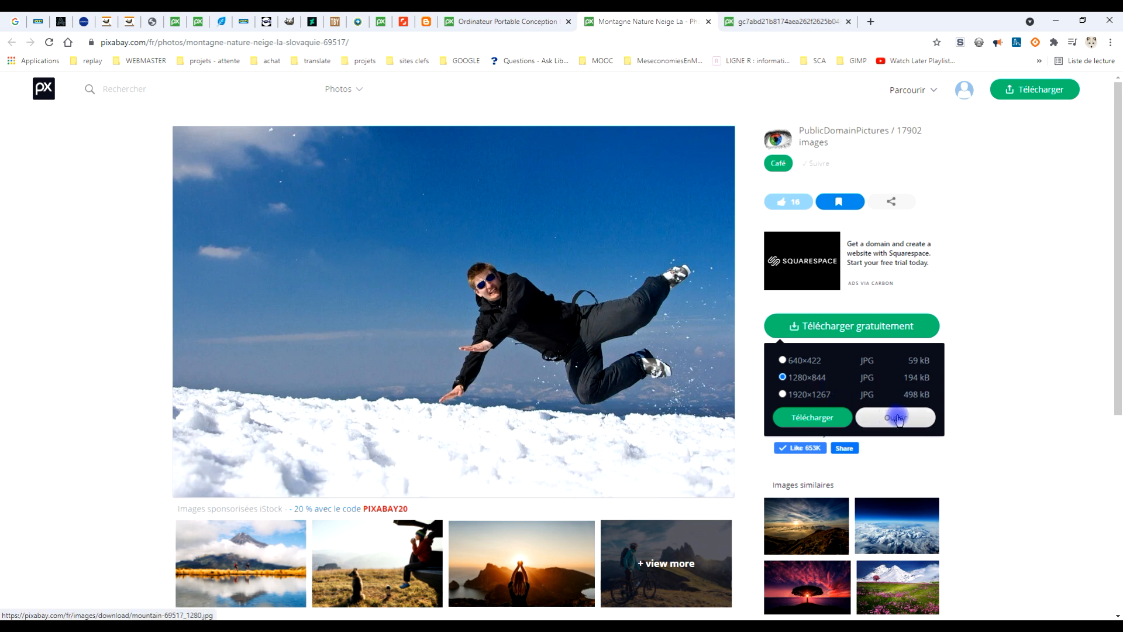
click(769, 17)
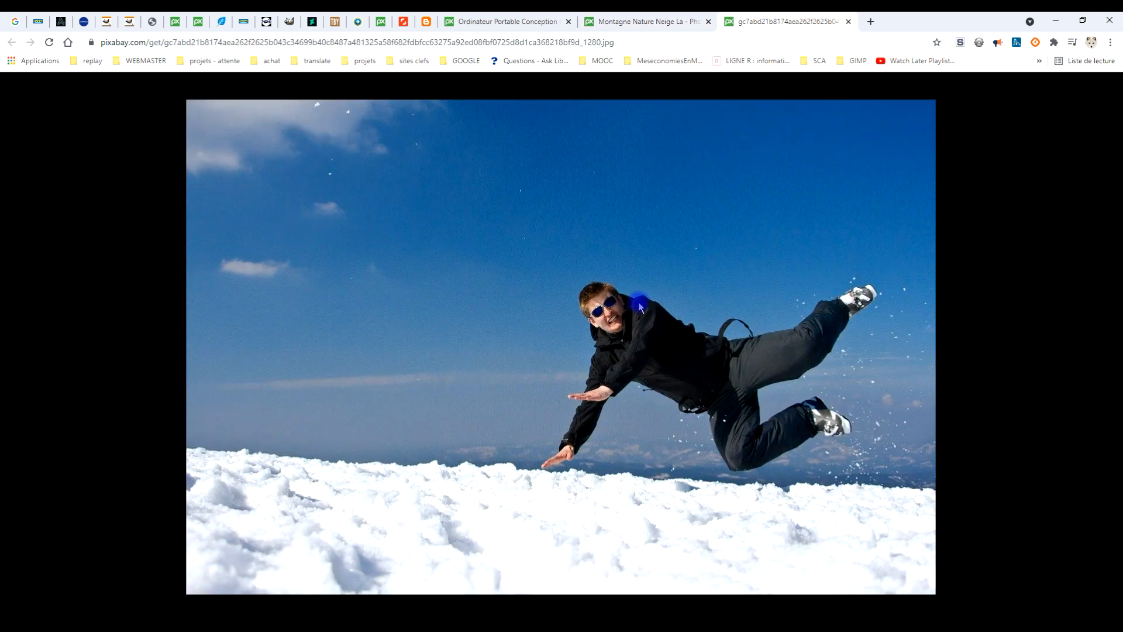
right_click(570, 255)
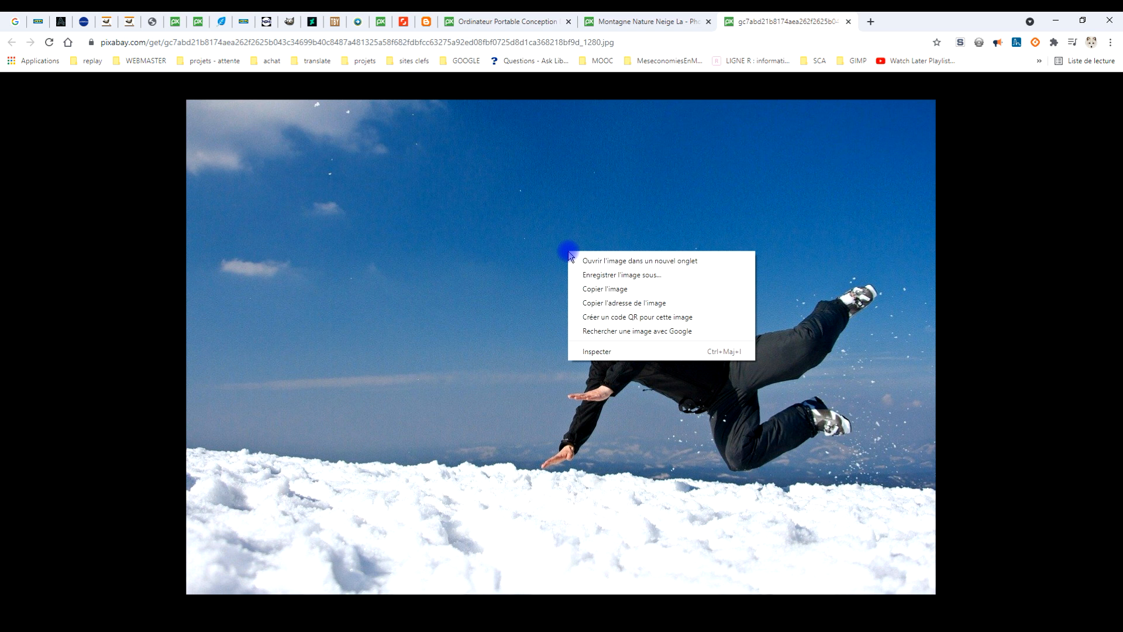
click(603, 291)
Step: Switch to GIMP and paste the copied photo as a new image
click(191, 624)
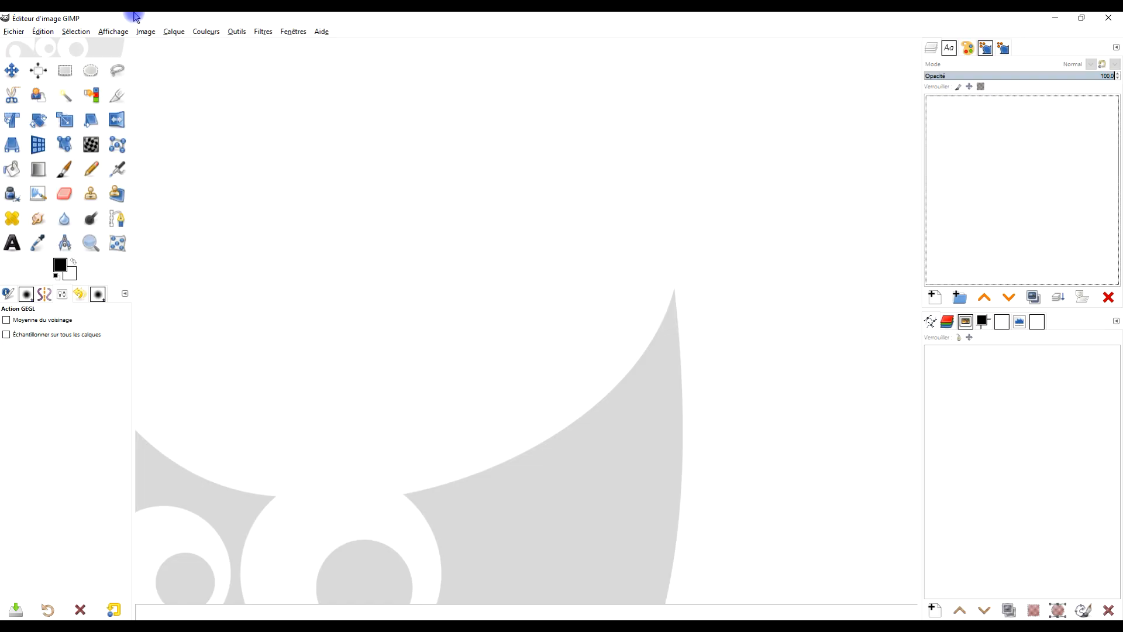
click(45, 32)
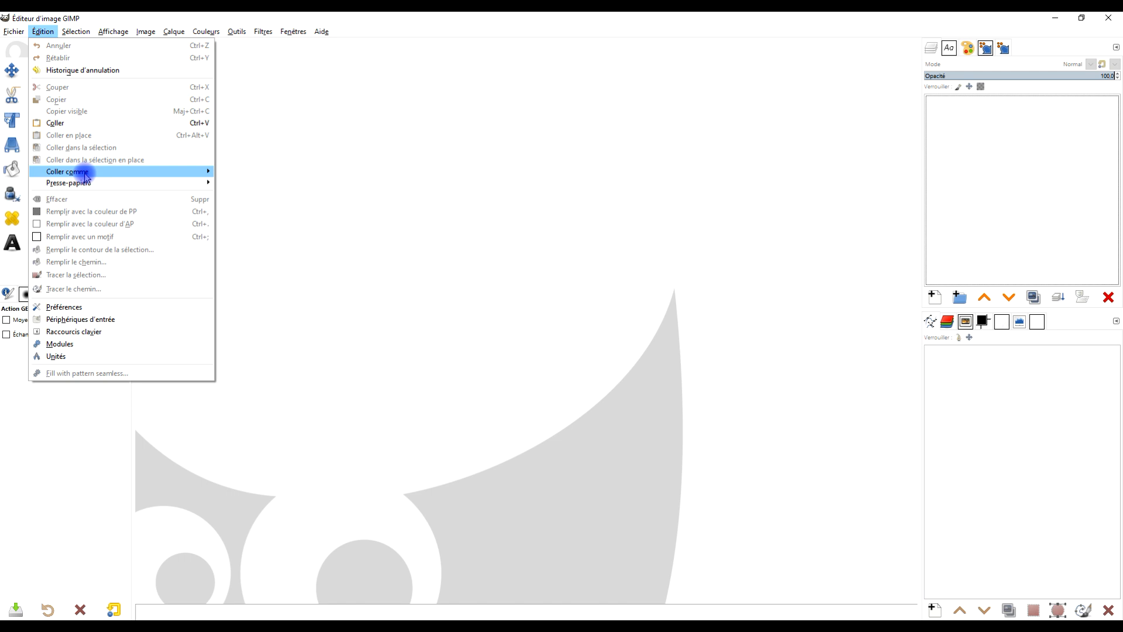
mouse_move(86, 171)
click(296, 202)
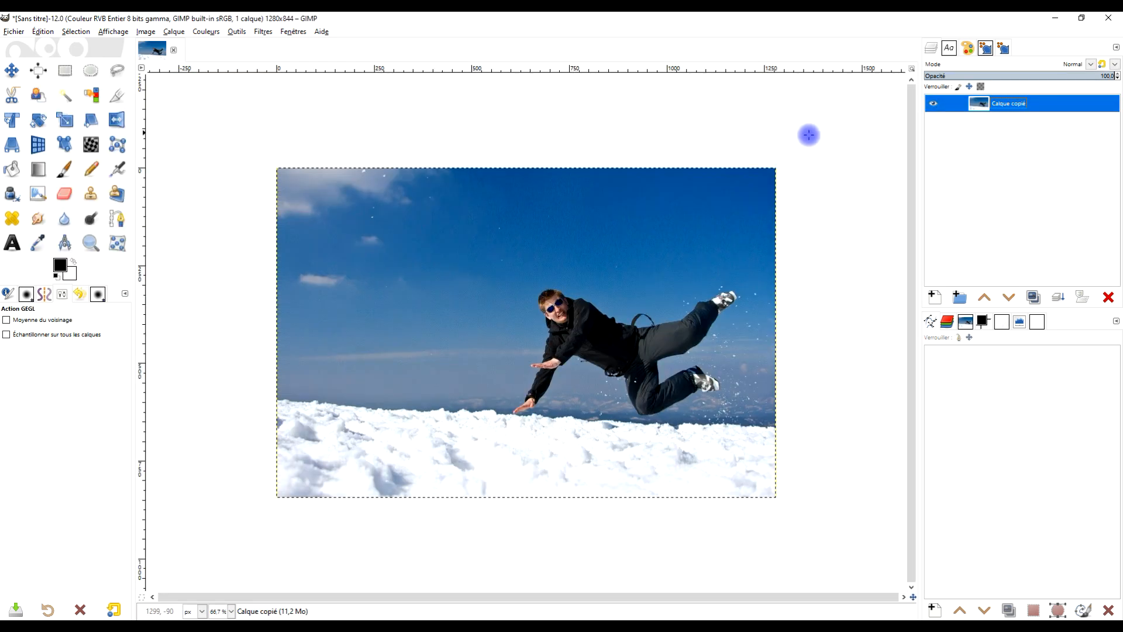
Step: Rename the pasted photo layer as "original"
click(1007, 103)
double_click(1008, 104)
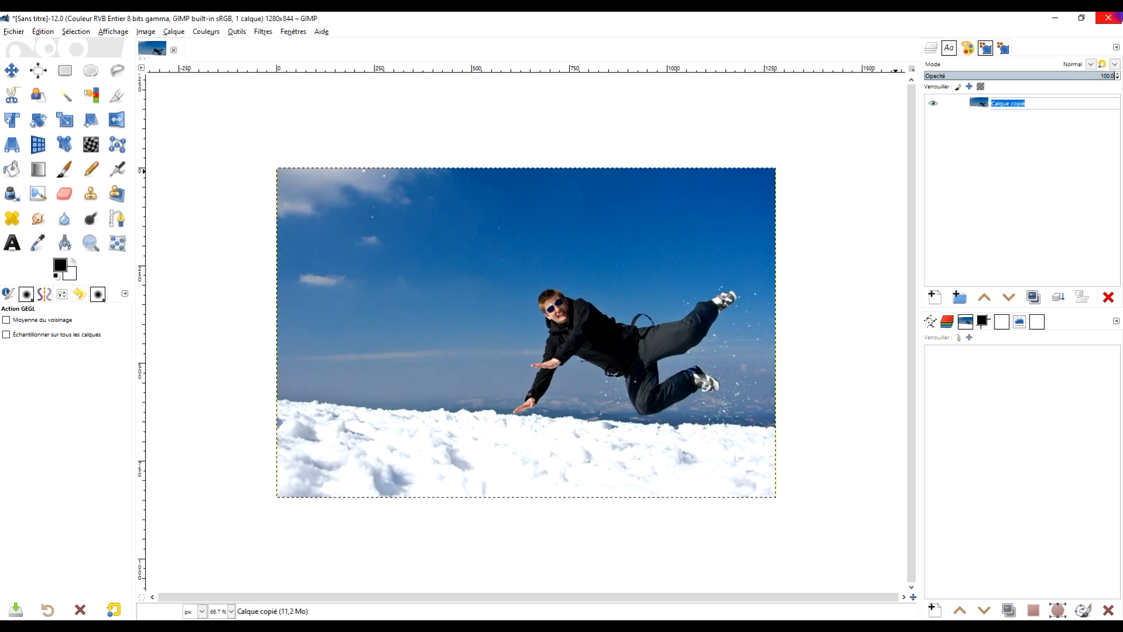
key(Caps_Lock)
text(original)
key(Return)
Step: Duplicate the "original" layer, hide the original, and make the copy the active layer
click(1034, 296)
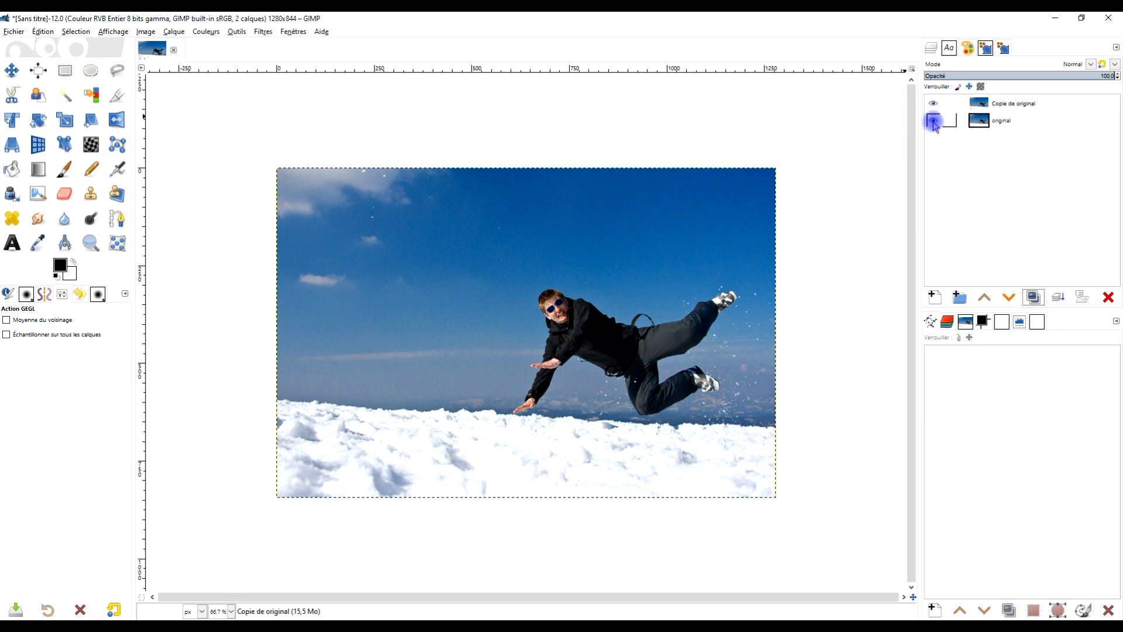
click(933, 122)
click(1015, 105)
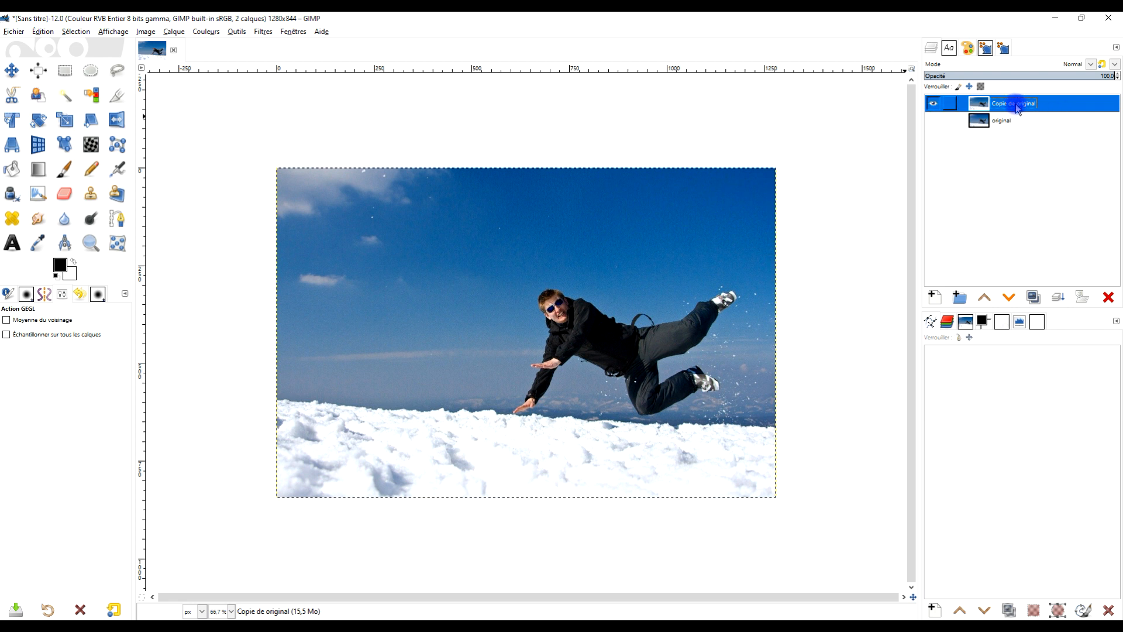
Step: Add a transparent 1280 × 844 px layer named "effet lomo - FLOU GAUSSIEN" above the copy
click(937, 296)
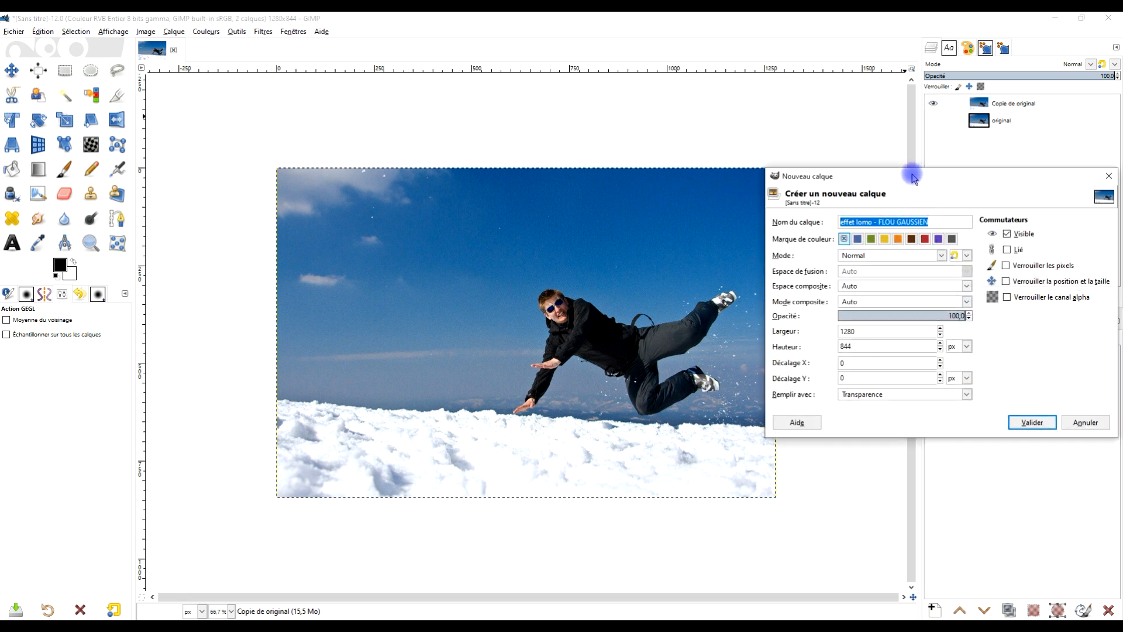
drag(914, 177, 642, 182)
click(591, 227)
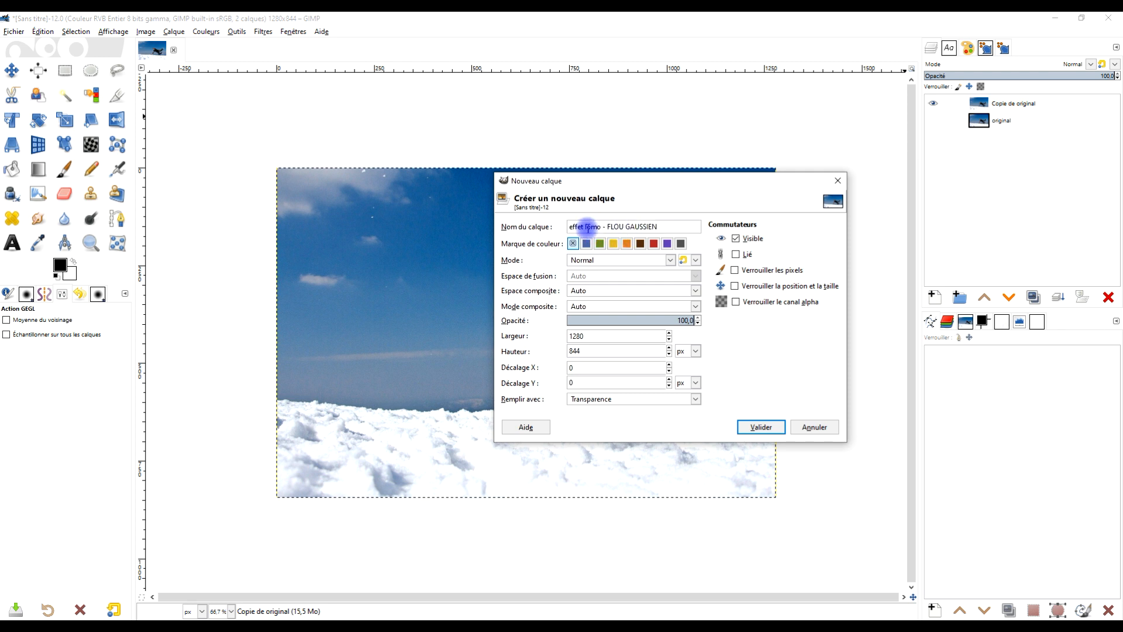
click(635, 226)
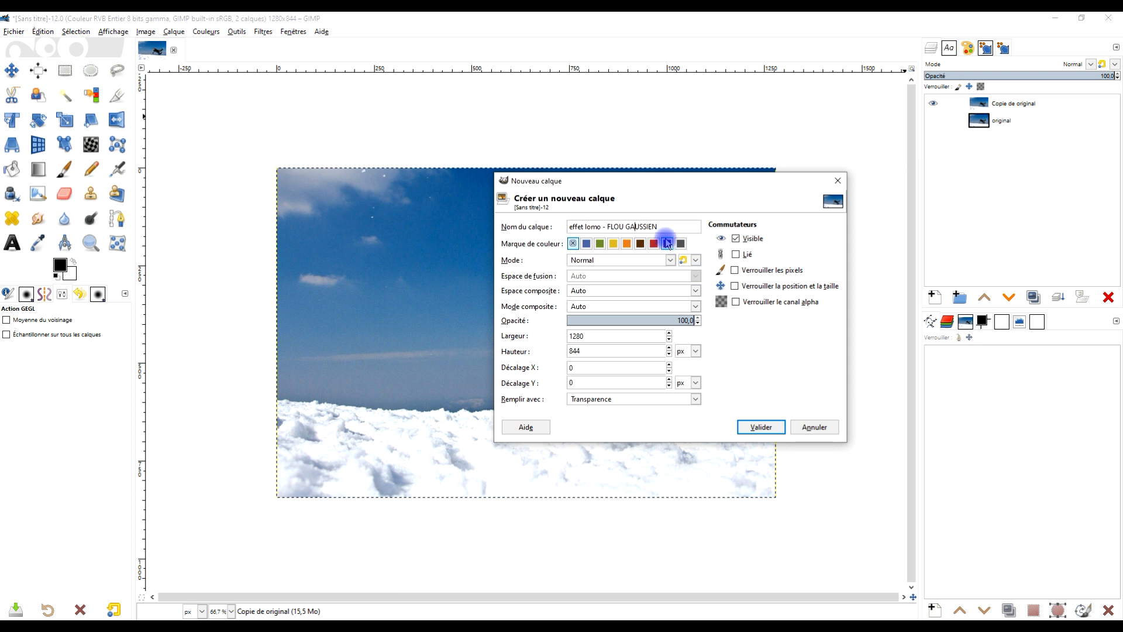
click(635, 399)
click(625, 454)
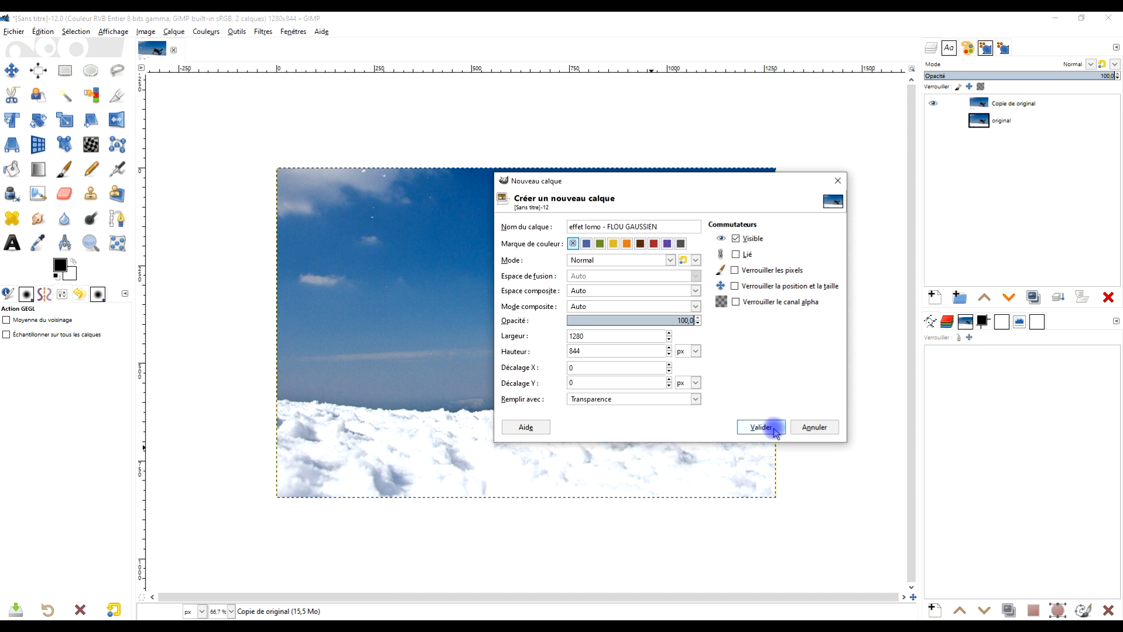
click(761, 427)
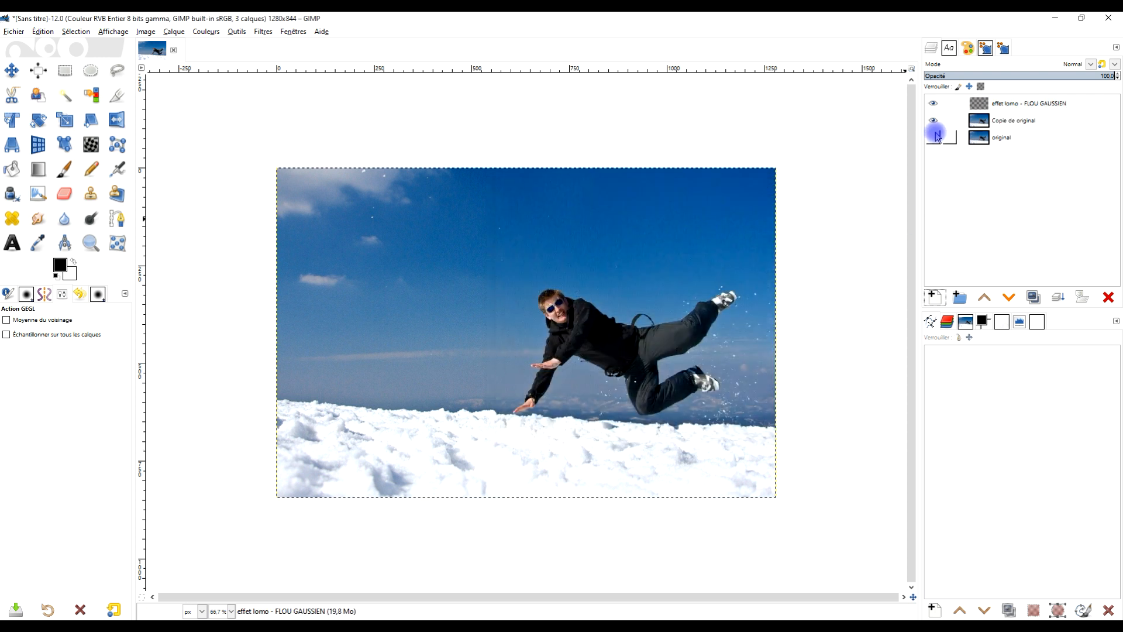
Step: On the new layer, make an elliptical selection about 957 × 564 px around the jumping man and invert it
click(1013, 105)
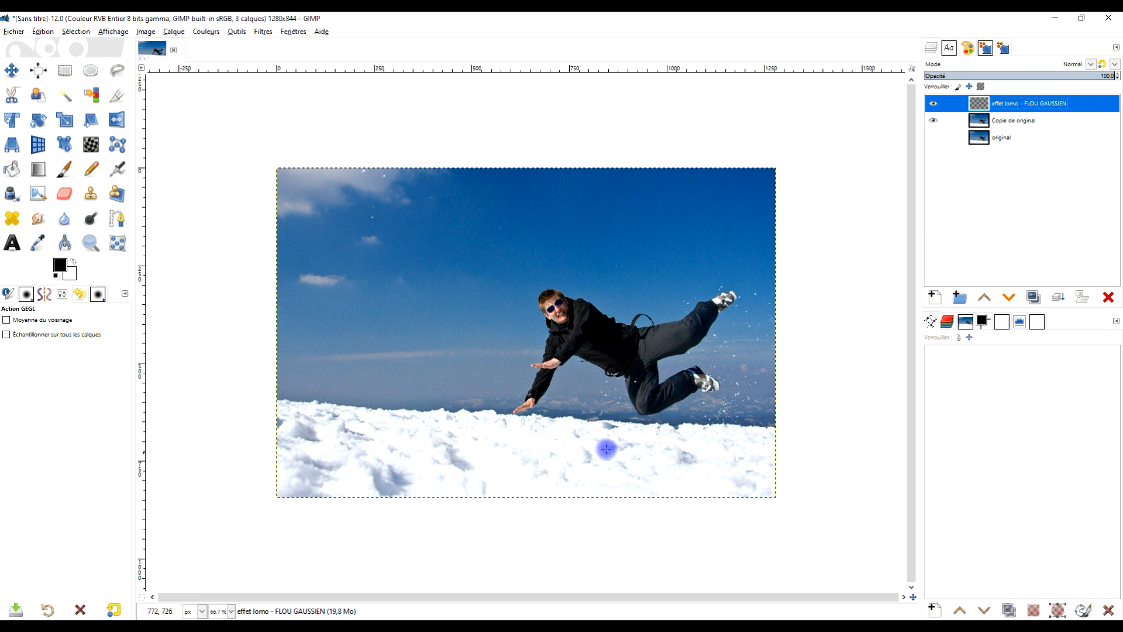
click(92, 73)
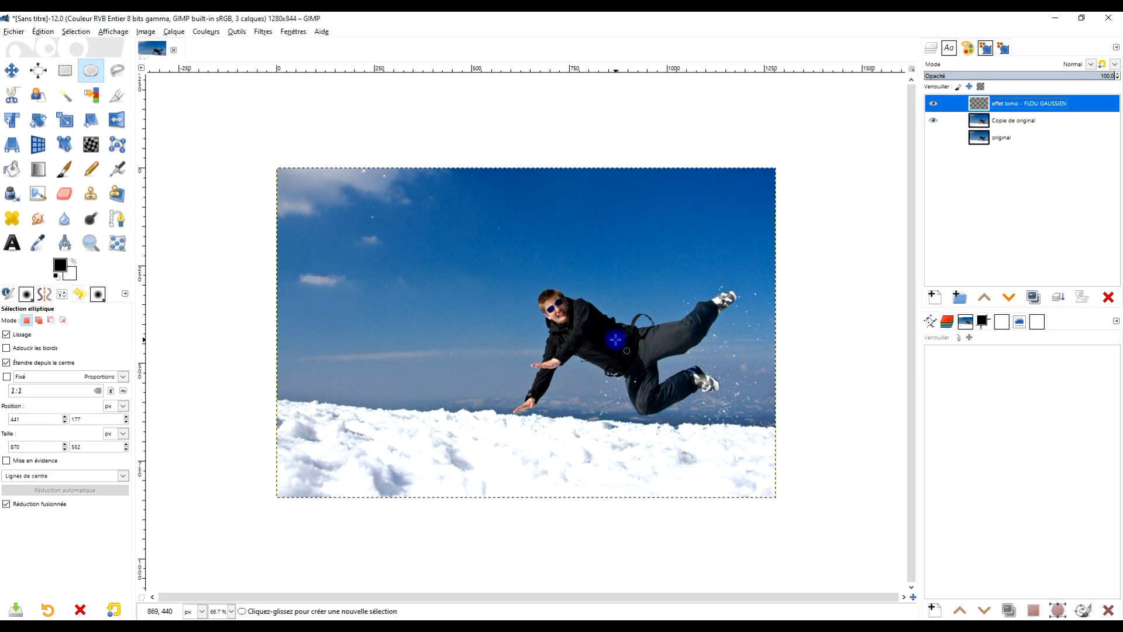
drag(615, 339, 802, 450)
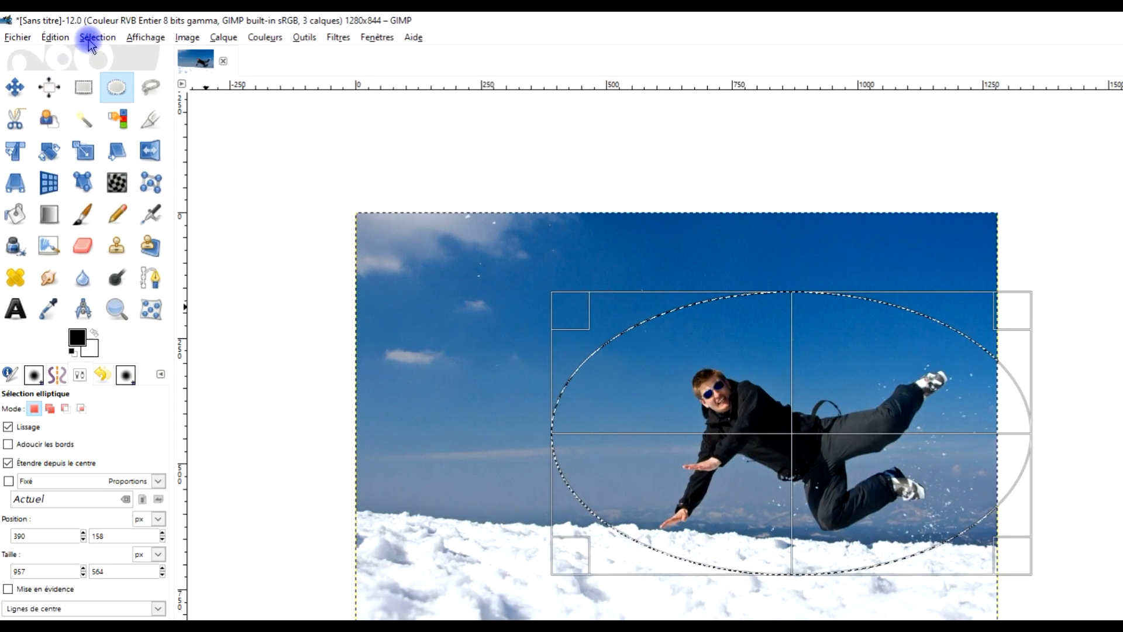
click(76, 31)
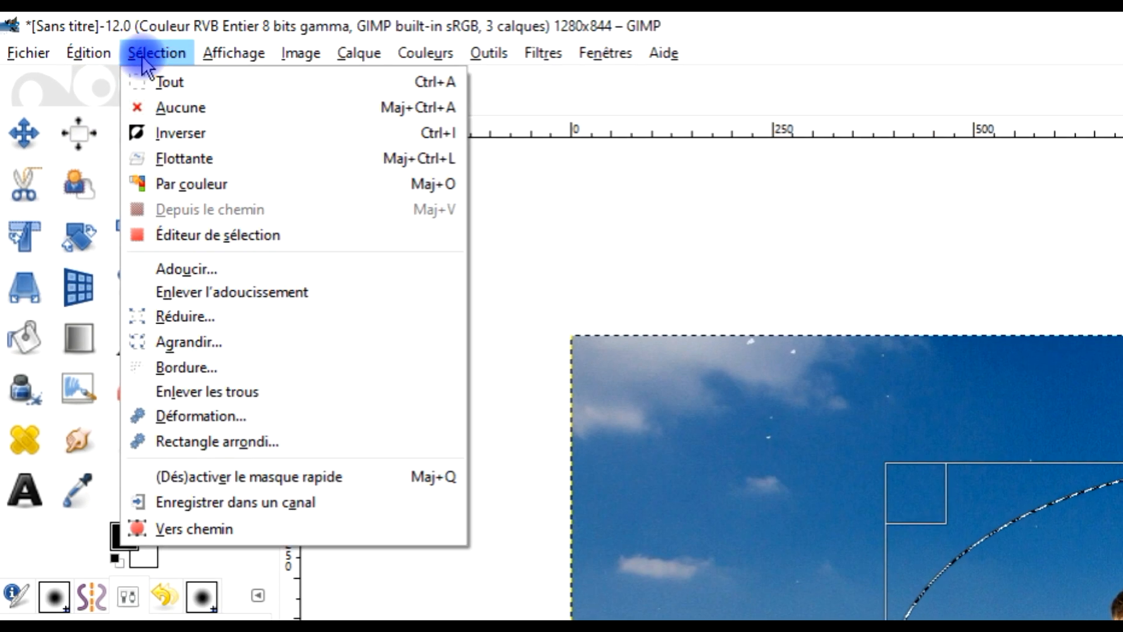
click(171, 133)
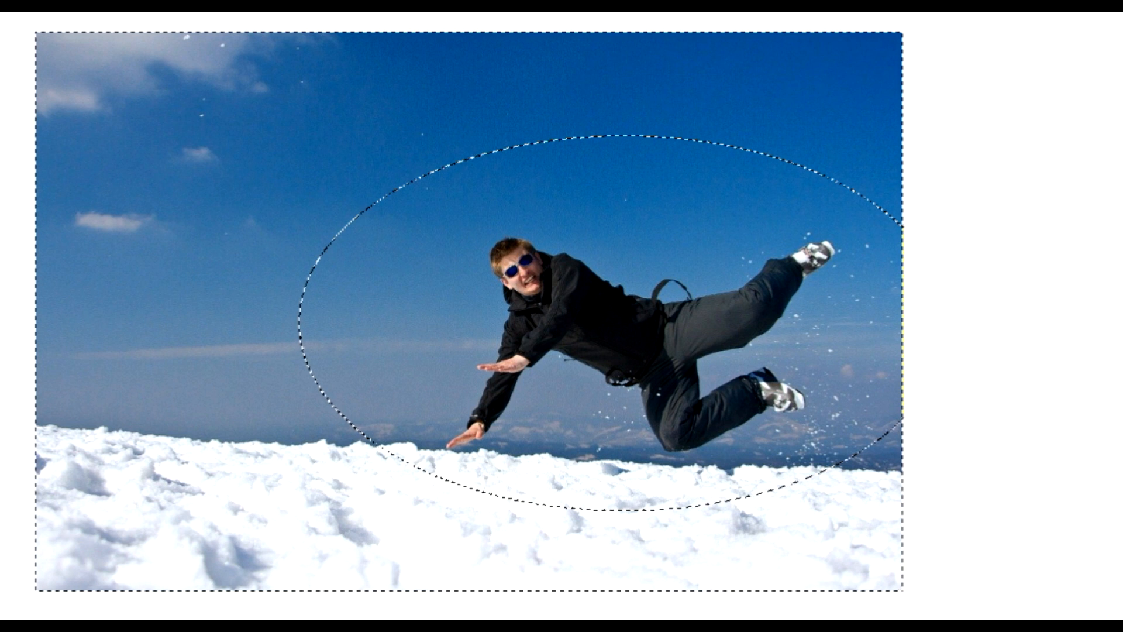
Step: Fill the area outside the ellipse with the black foreground colour and remove the selection
drag(59, 265, 425, 212)
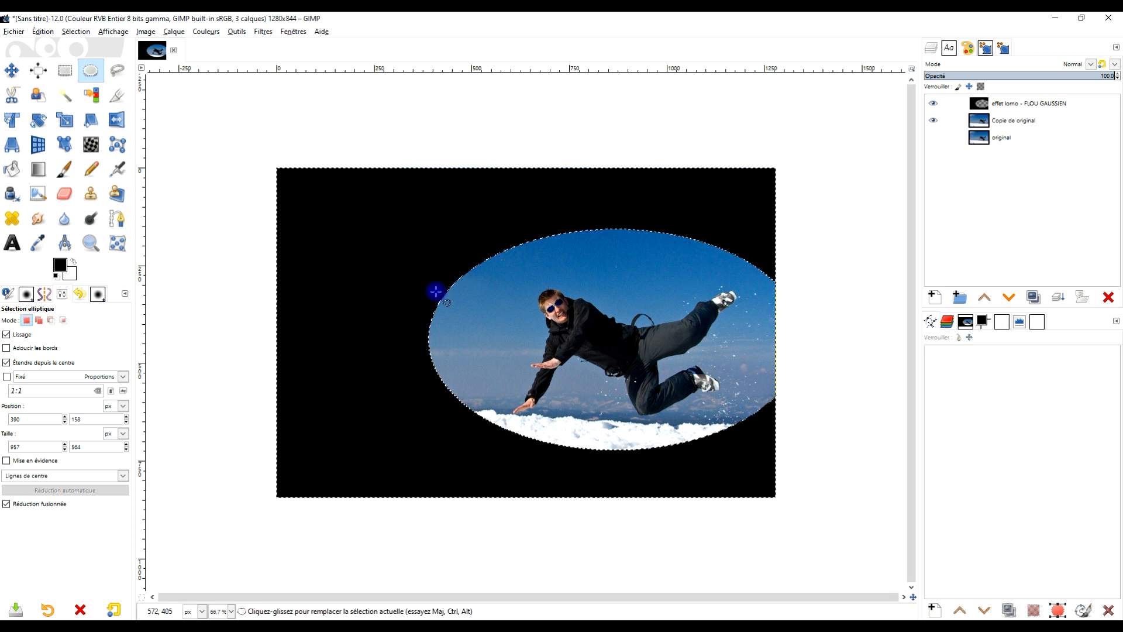
click(76, 32)
click(86, 58)
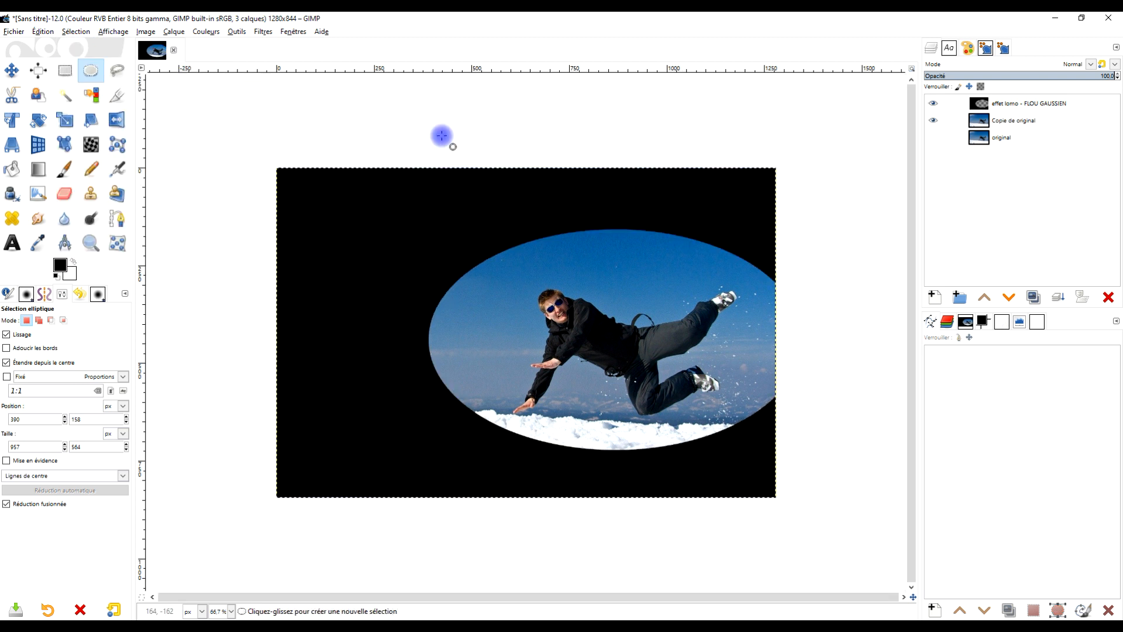
Step: Start a Gaussian blur on the "effet lomo - FLOU GAUSSIEN" layer with linked X and Y sizes of about 53.81
click(90, 243)
drag(268, 161, 796, 519)
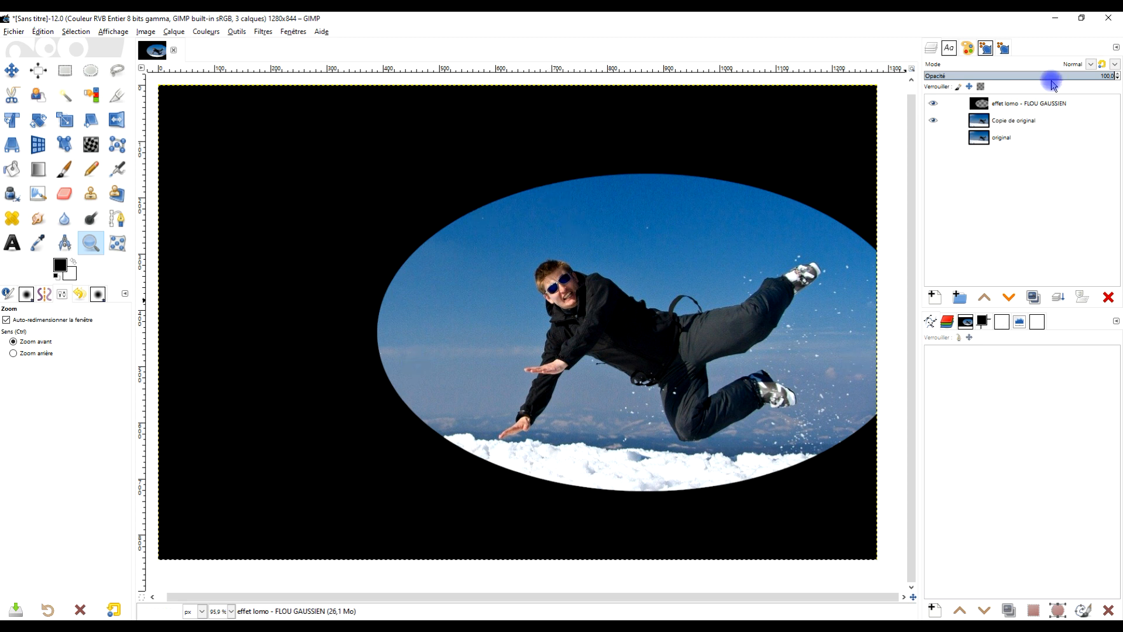
click(1035, 104)
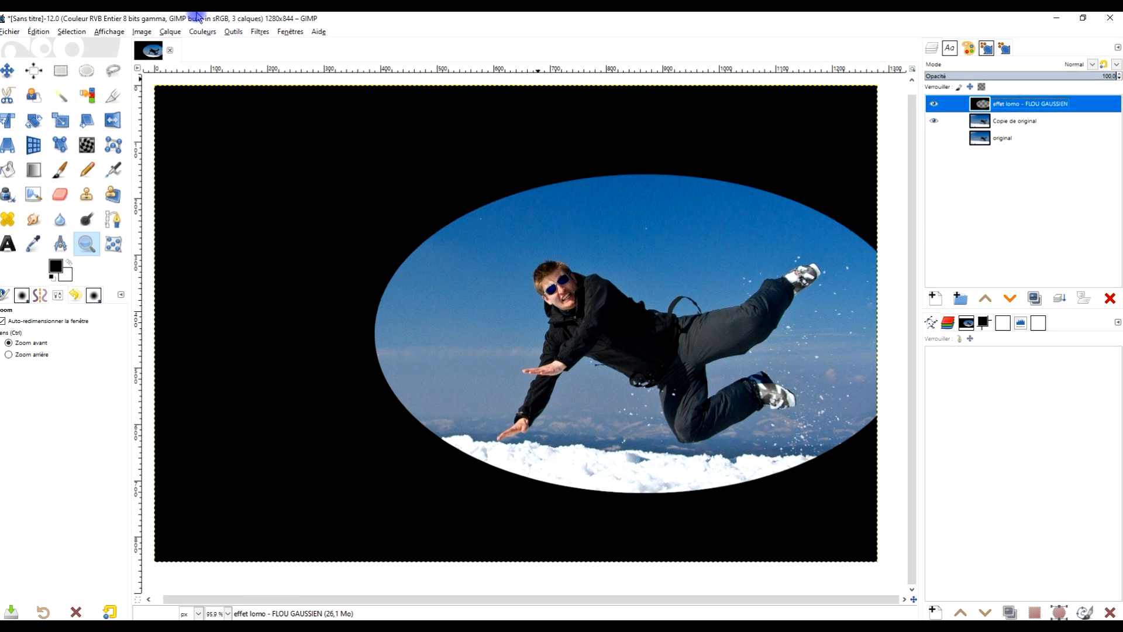
click(263, 31)
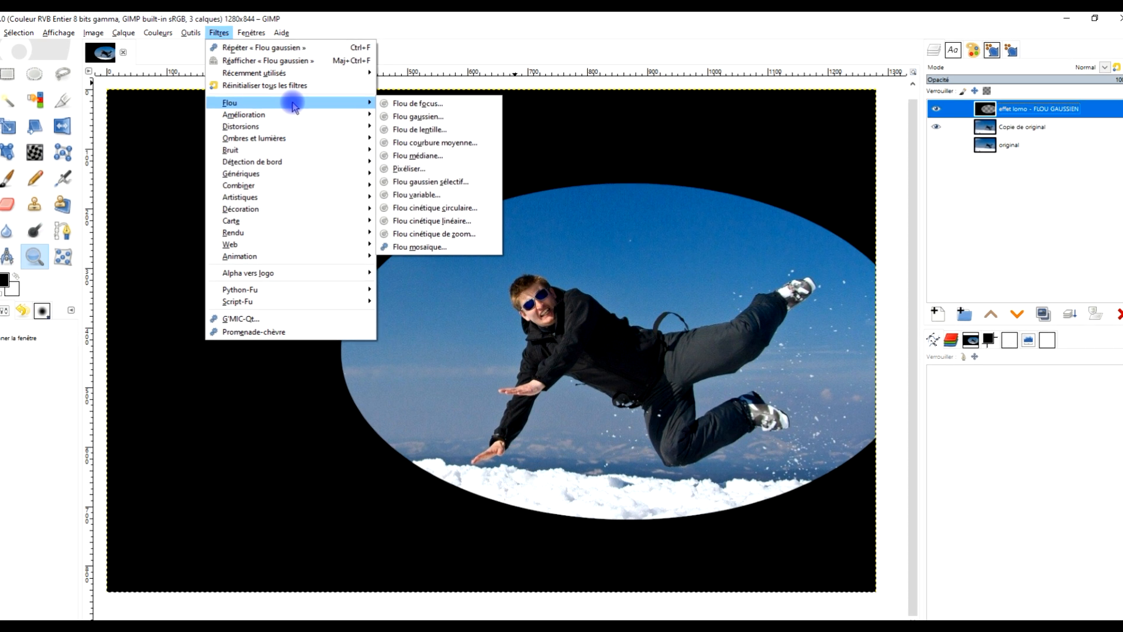
click(435, 113)
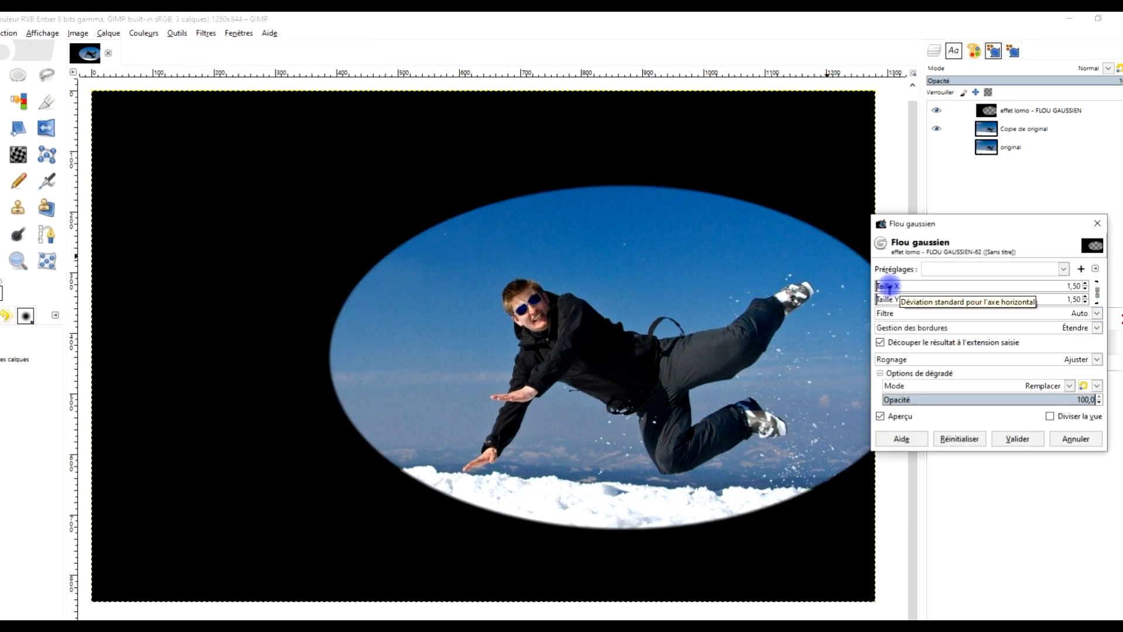
drag(890, 286, 931, 286)
drag(936, 217, 951, 184)
drag(951, 253, 998, 252)
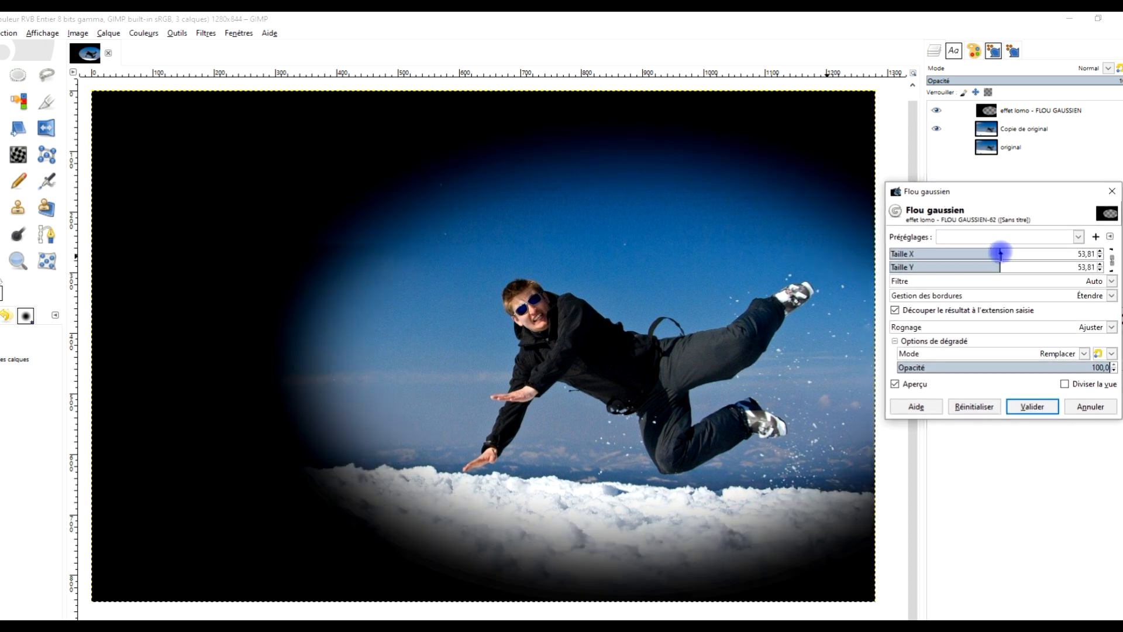
Step: Unlink the Gaussian blur sizes, set X to about 36.26 and Y to about 20.87, and apply the blur
click(1111, 262)
click(992, 268)
drag(993, 268, 933, 267)
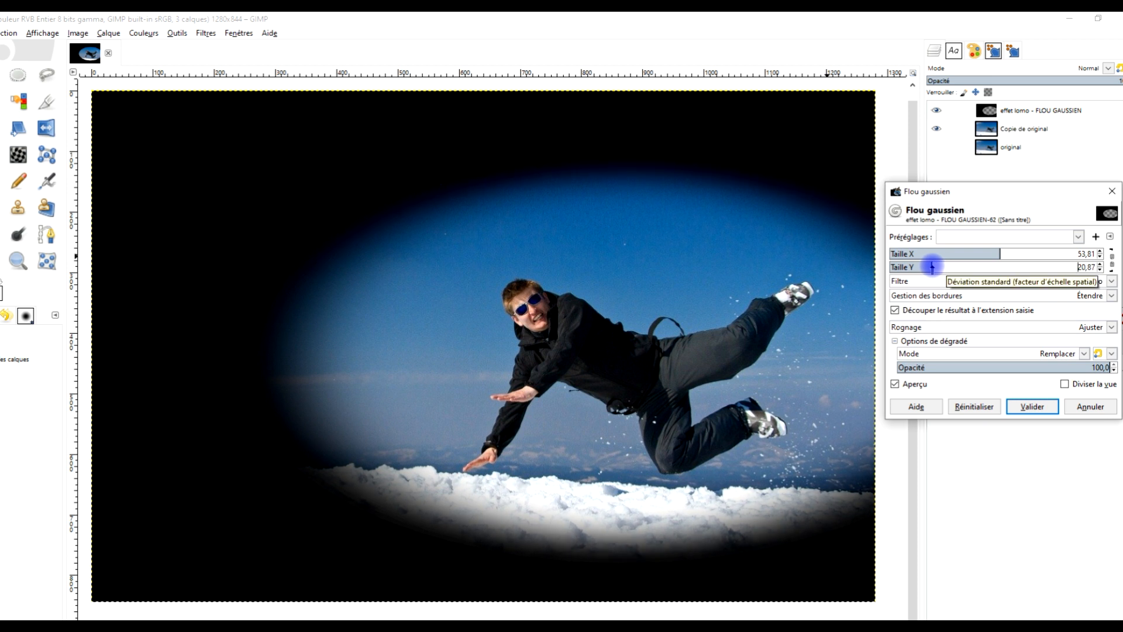
drag(998, 253, 964, 254)
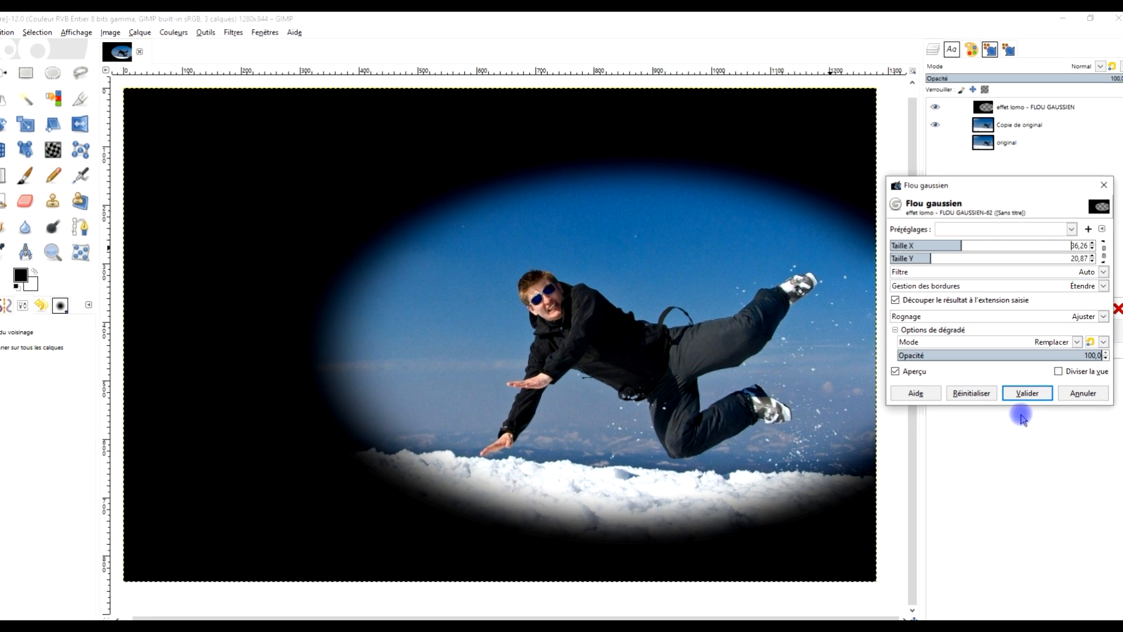
click(1025, 391)
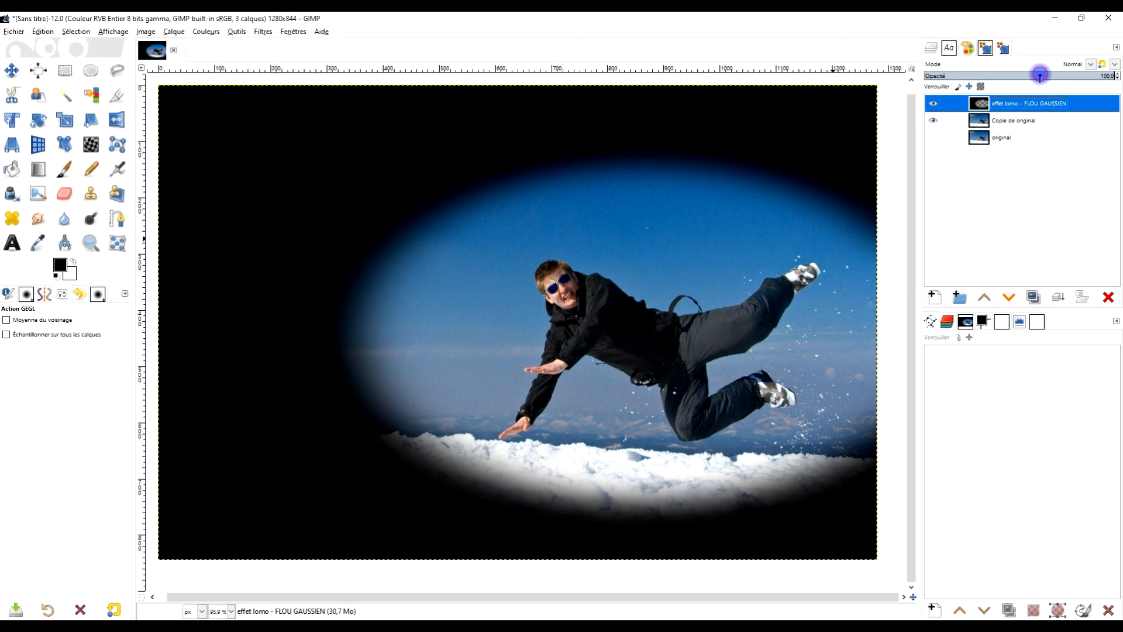
Step: Lower the "effet lomo - FLOU GAUSSIEN" layer's opacity to about 34 and toggle its visibility to compare the vignette
drag(1040, 75, 979, 75)
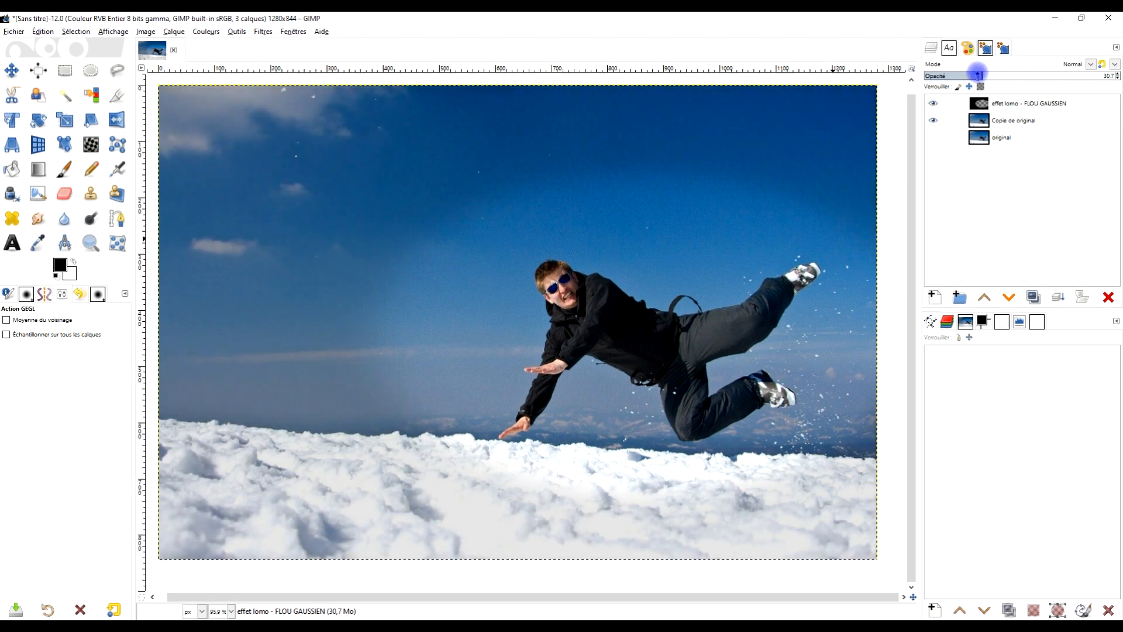
click(935, 106)
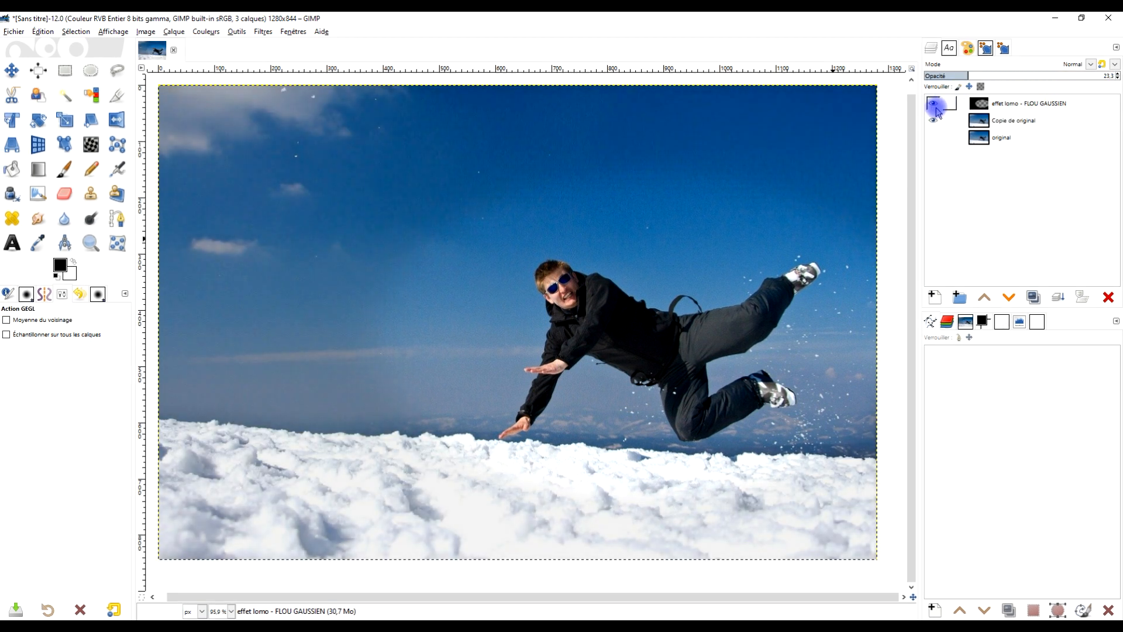
click(932, 106)
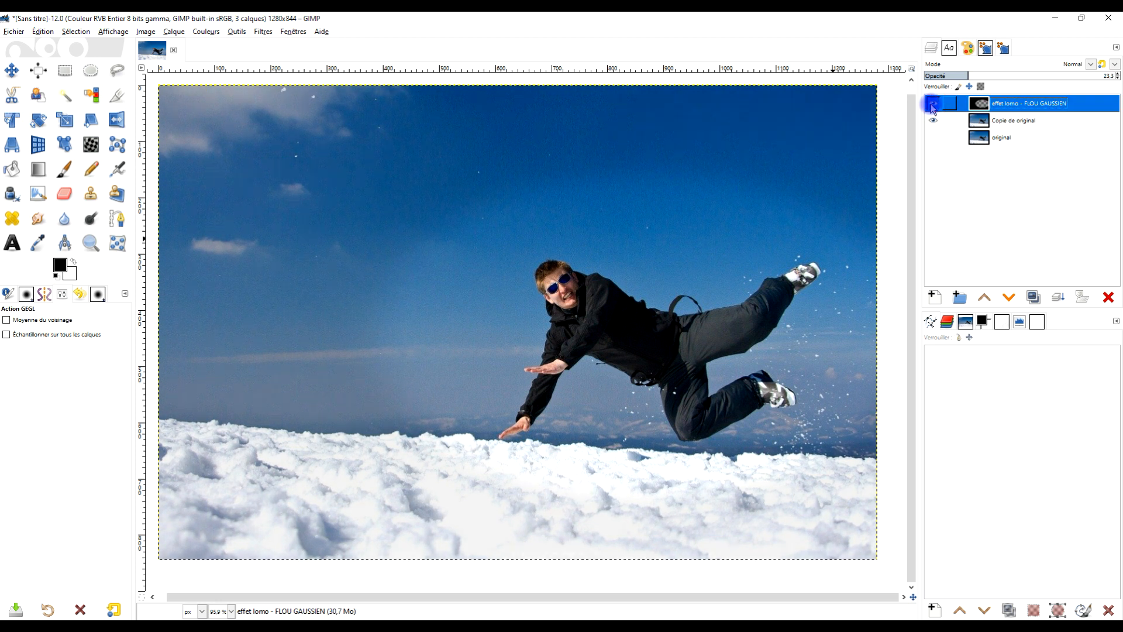
click(977, 75)
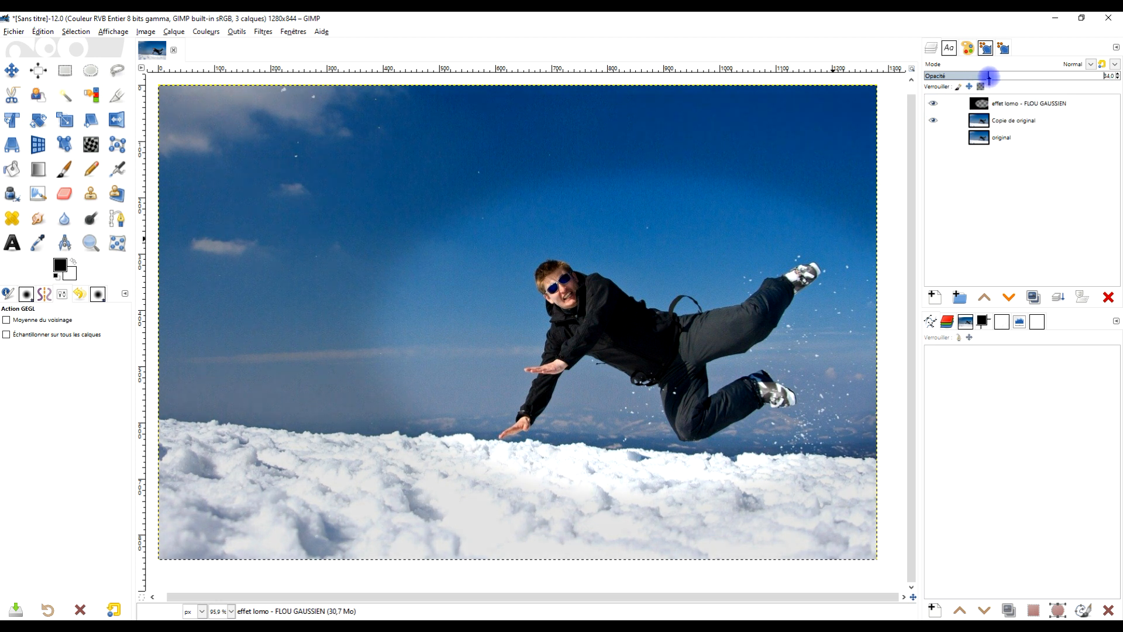
click(955, 103)
click(932, 103)
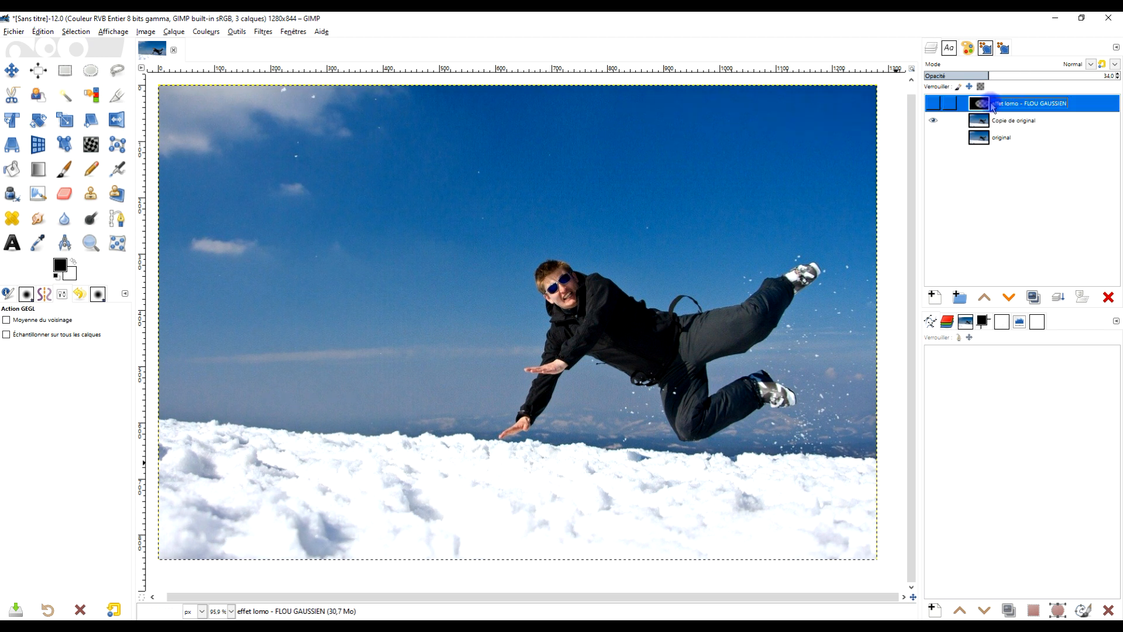
Step: Create a new layer named "effet lomo - ADOUCIR" filled with transparency above the existing layers
click(935, 299)
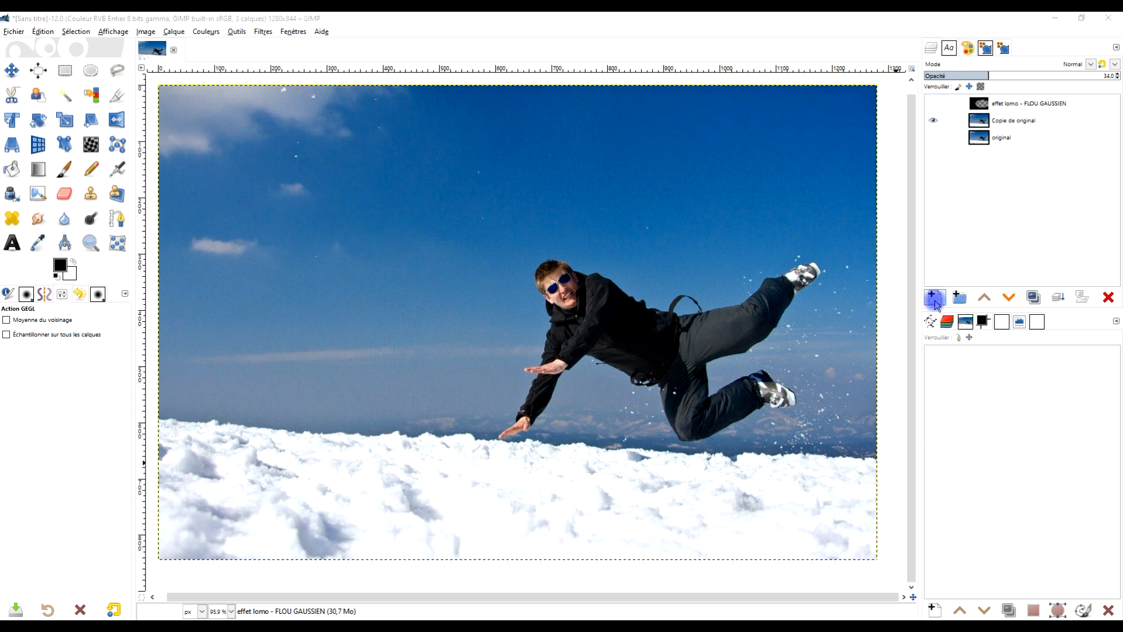
click(874, 229)
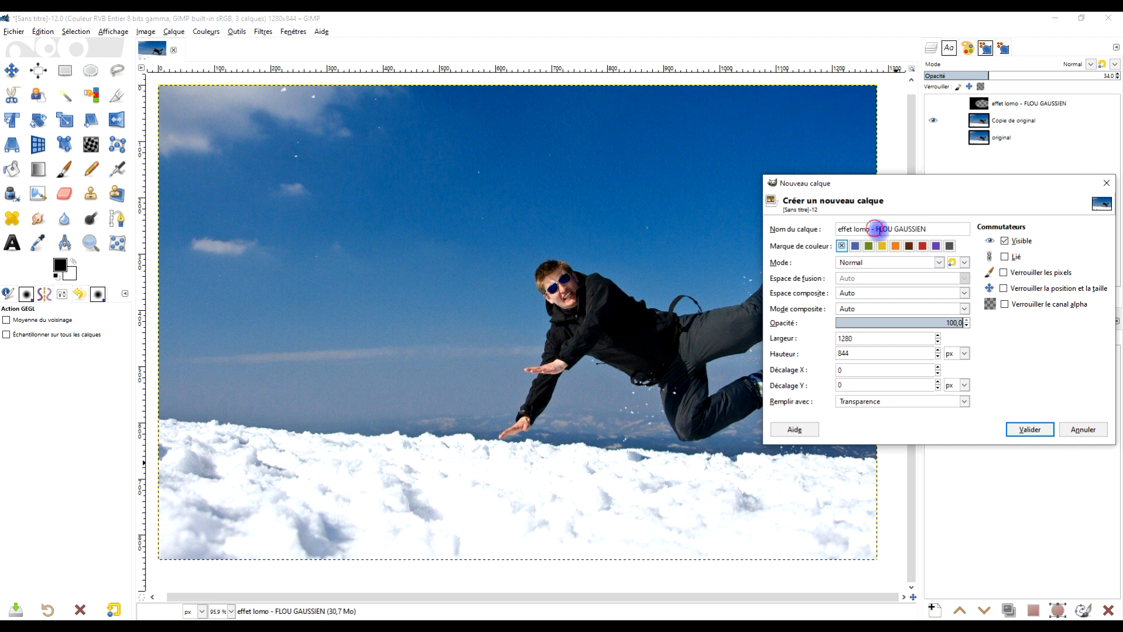
drag(875, 228, 1019, 216)
key(Caps_Lock)
text(ADOUCIR)
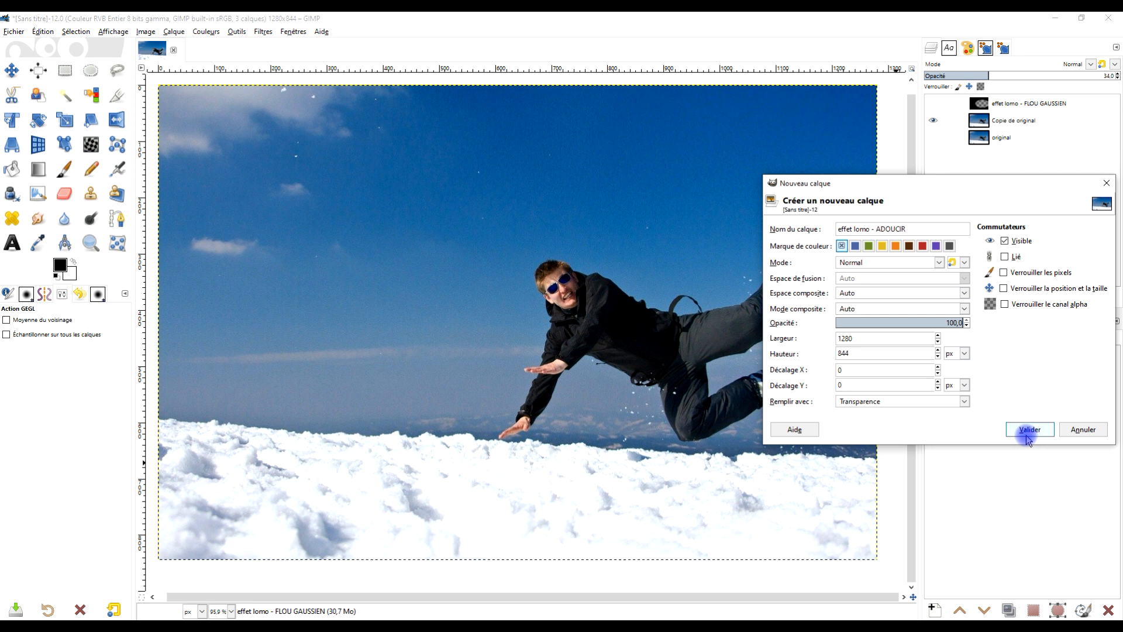
click(855, 401)
click(861, 456)
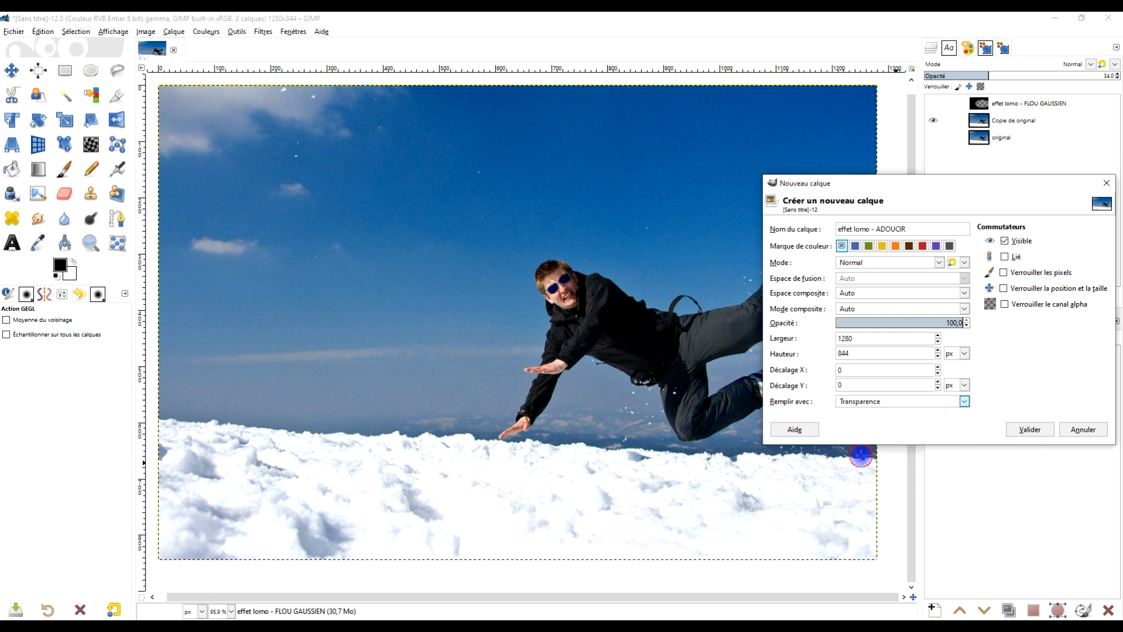
click(1028, 429)
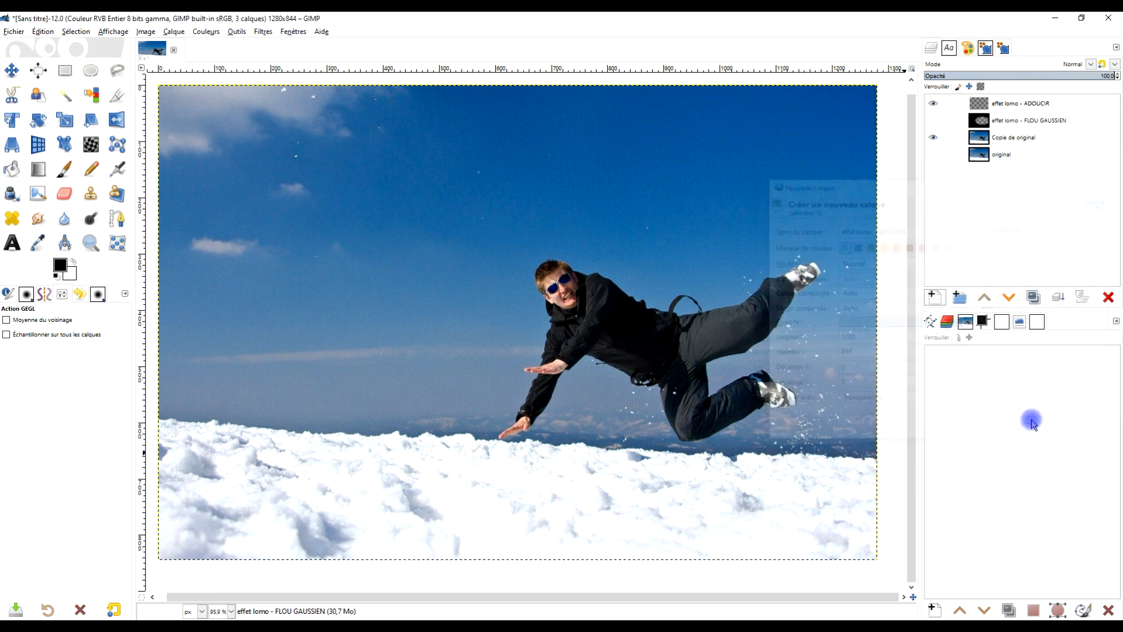
Step: Draw an elliptical selection of about 878 × 525 px centred on the jumping man, with feathered edges at a radius of about 90.4
click(90, 71)
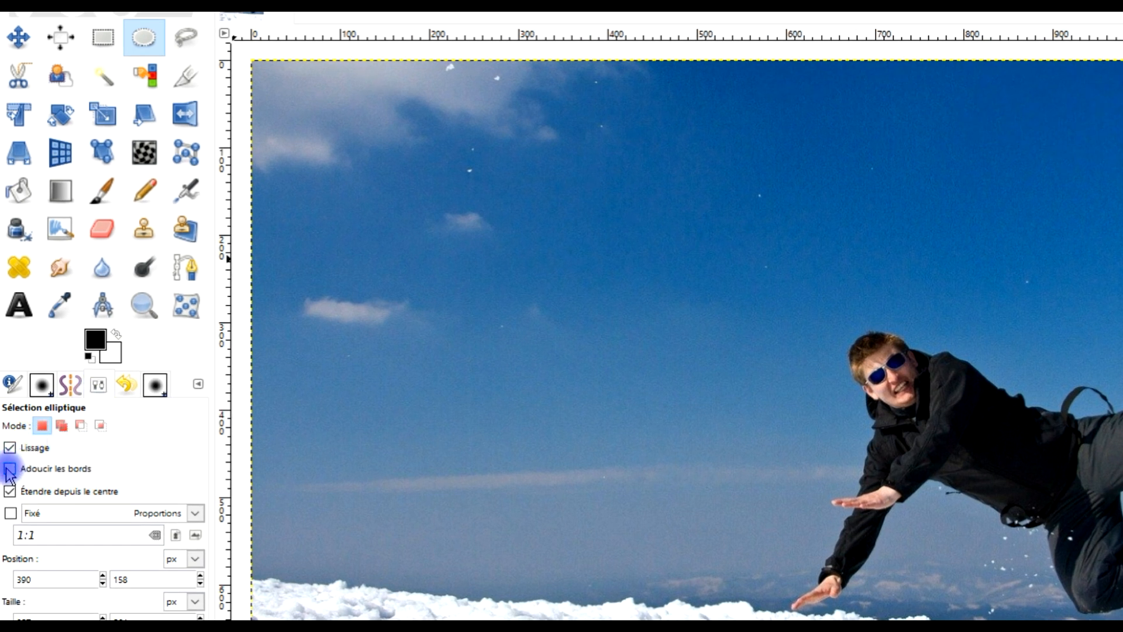
click(9, 470)
drag(13, 486, 175, 487)
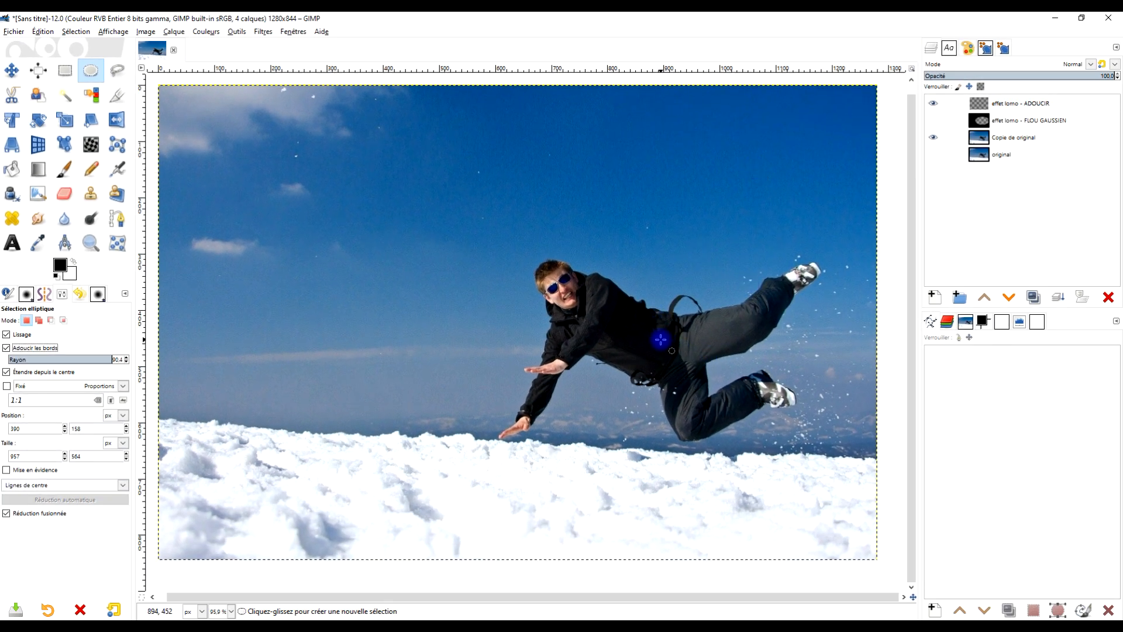
drag(657, 342, 903, 490)
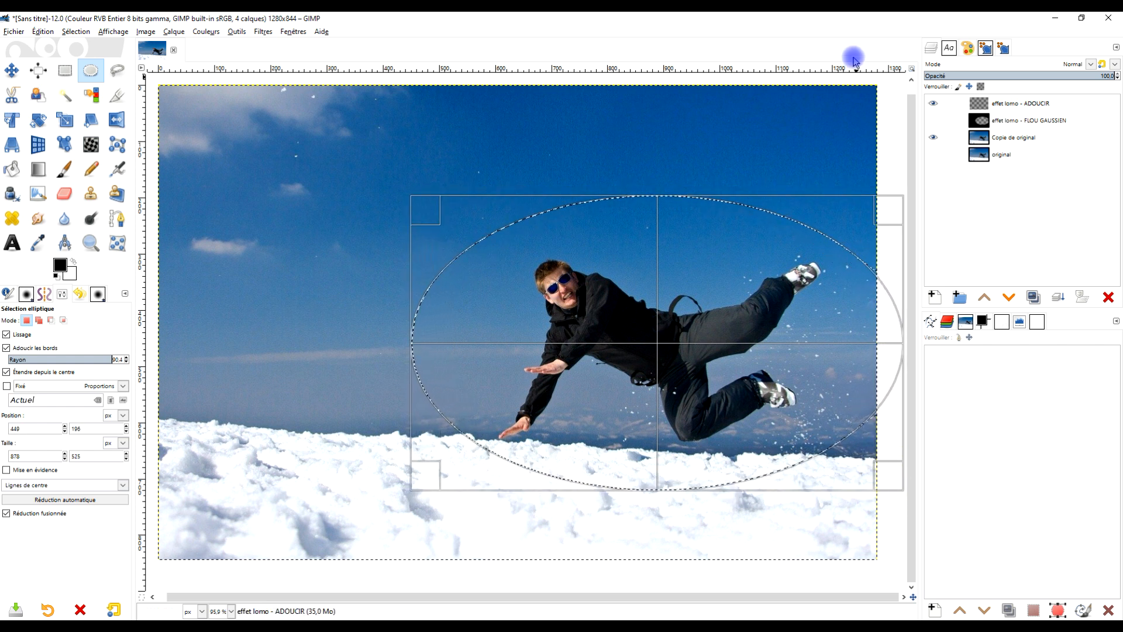
Step: Invert the feathered selection to fill the area outside the ellipse with the black foreground colour, and remove the selection
click(65, 34)
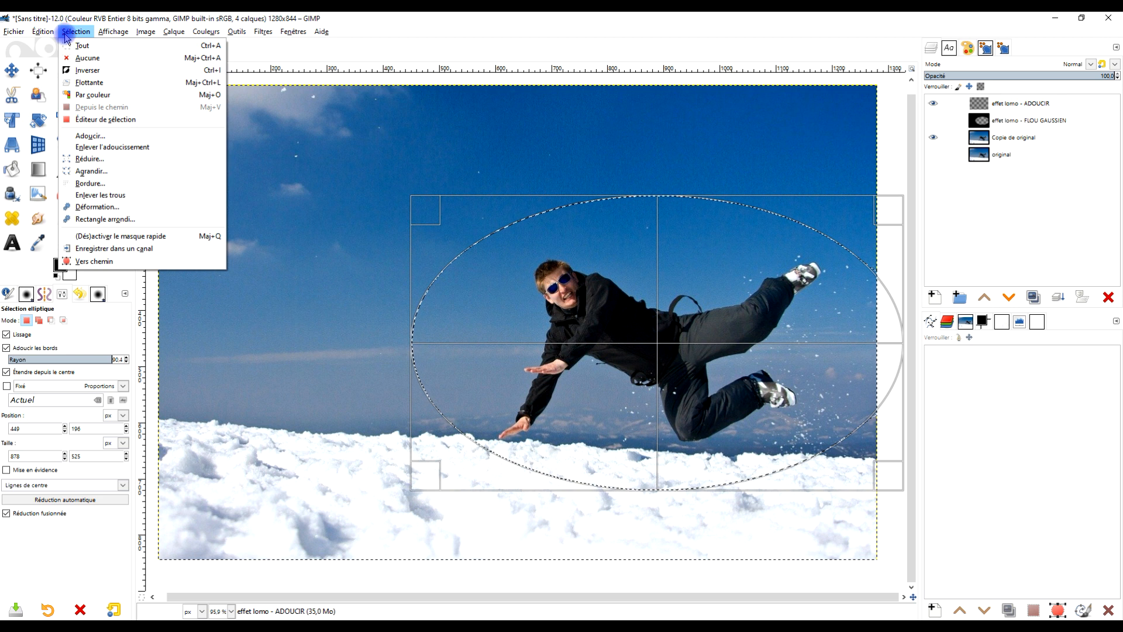
click(85, 70)
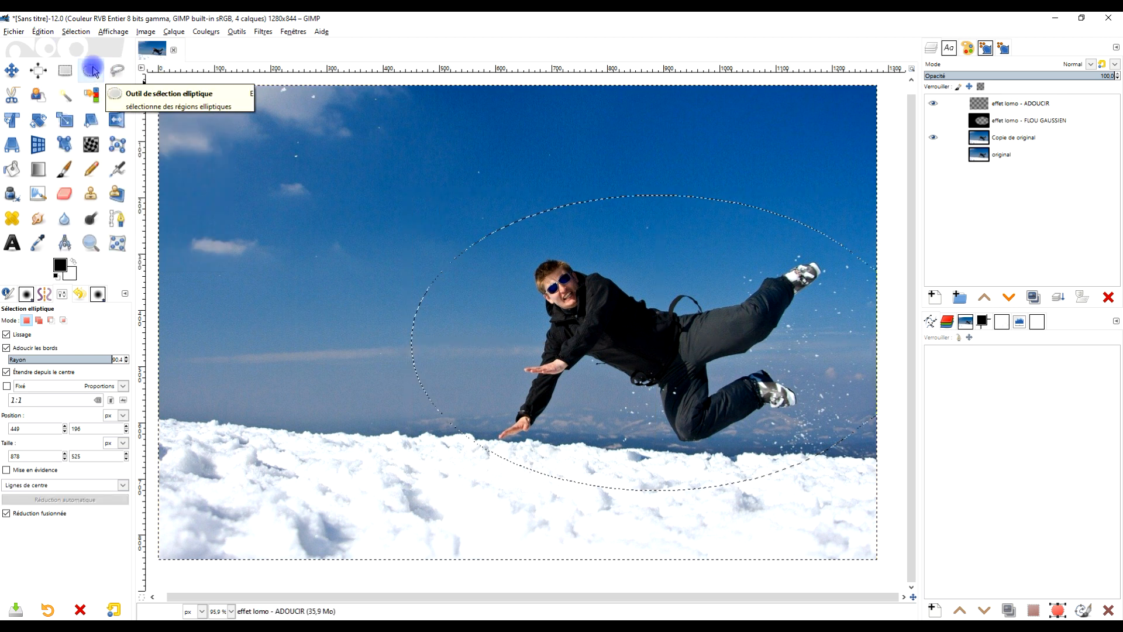
key(d)
drag(60, 267, 370, 165)
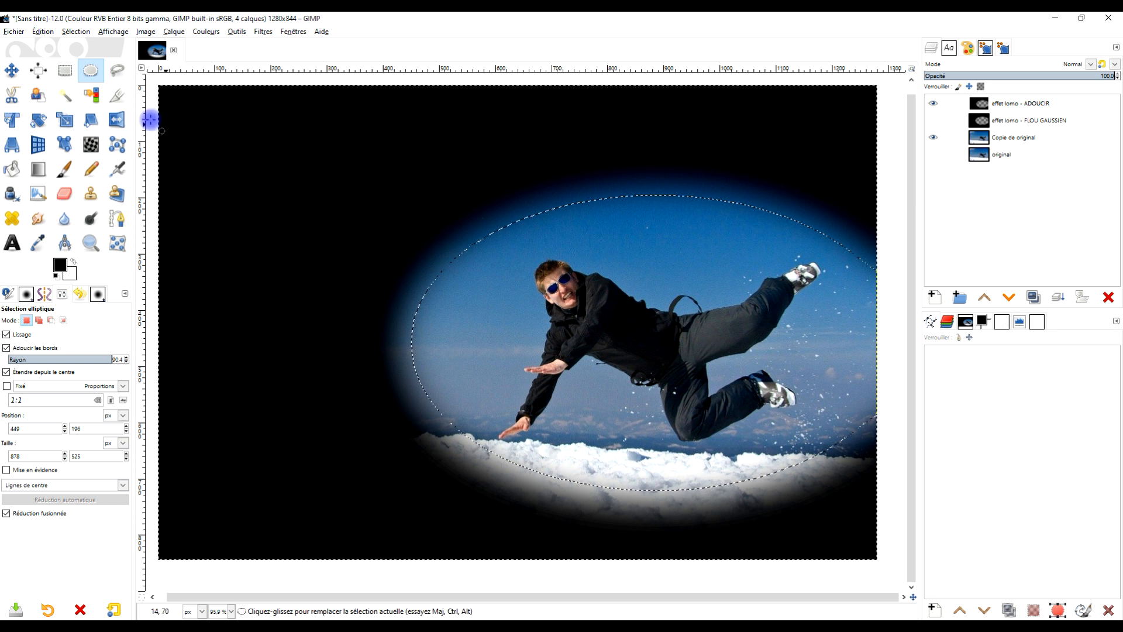
click(80, 31)
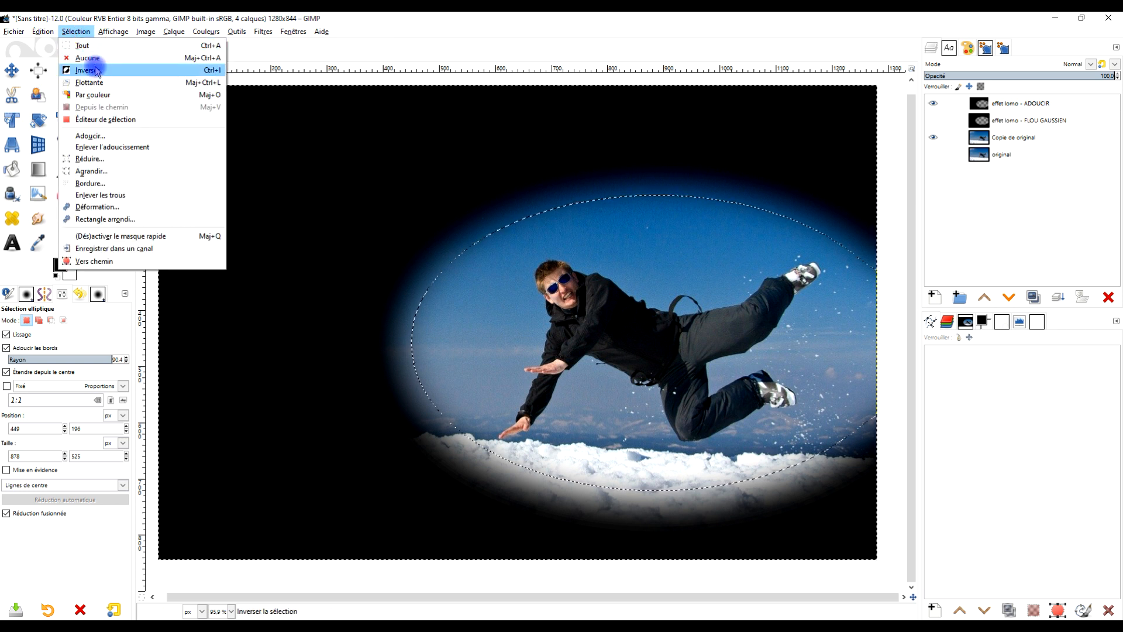
click(89, 57)
Step: Lower the "effet lomo - ADOUCIR" layer's opacity to about 30 and toggle its visibility to compare the vignette
drag(1003, 75, 981, 74)
click(933, 104)
click(933, 103)
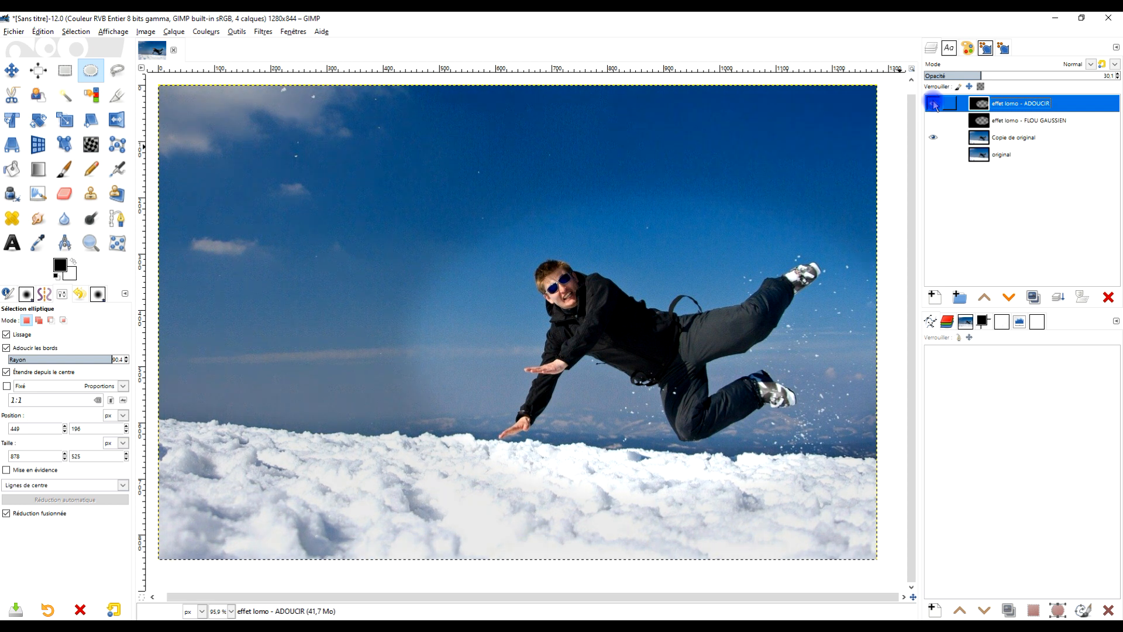
Step: Move the "effet lomo - FLOU GAUSSIEN" layer to the end of the stack and create a layer group named "ARCHIVES"
click(998, 121)
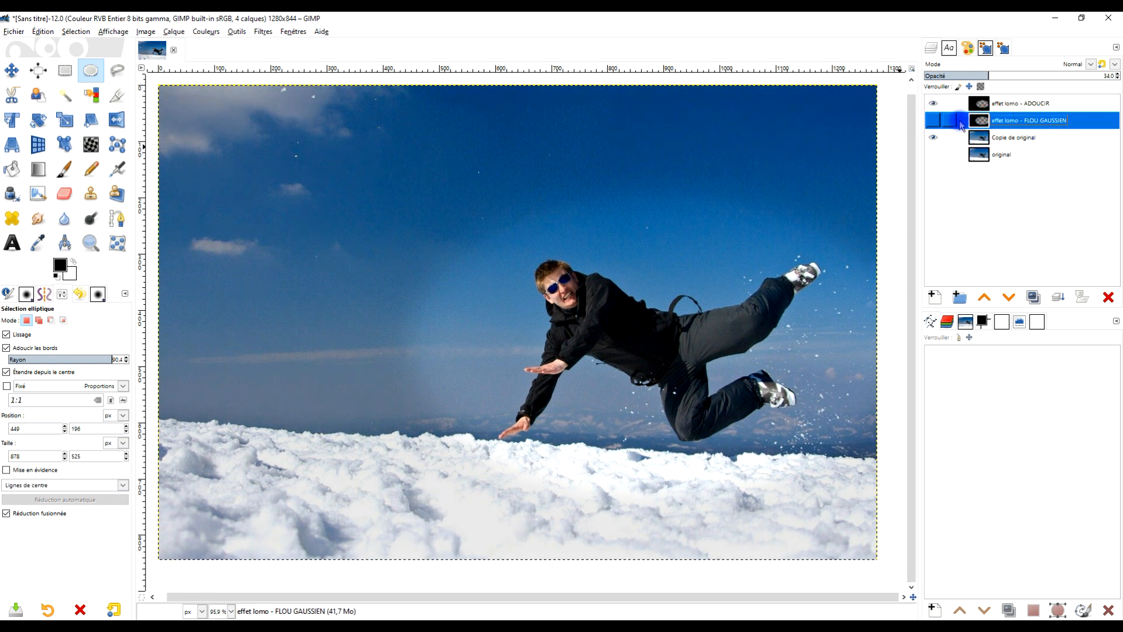
drag(1016, 123, 1030, 170)
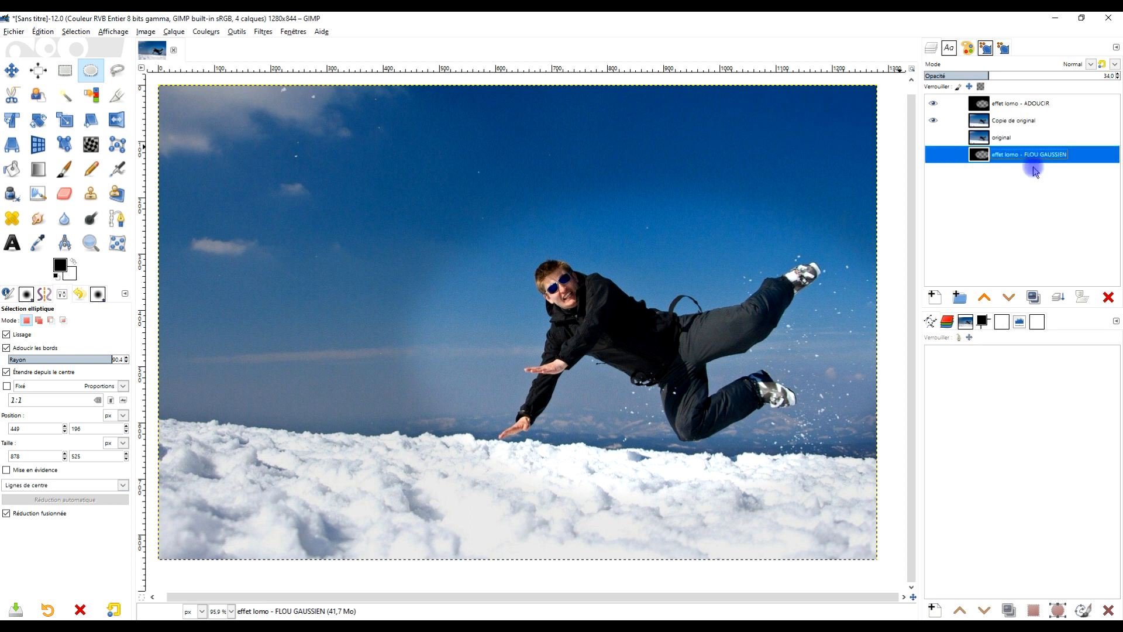
click(957, 296)
click(1021, 155)
double_click(1029, 154)
text(ARCHIVES)
key(Return)
Step: Place the "effet lomo - FLOU GAUSSIEN" and "original" layers inside the "ARCHIVES" group and collapse the group
mouse_move(977, 171)
mouse_down()
mouse_move(998, 140)
mouse_move(991, 174)
mouse_up()
click(995, 136)
click(963, 138)
click(1031, 110)
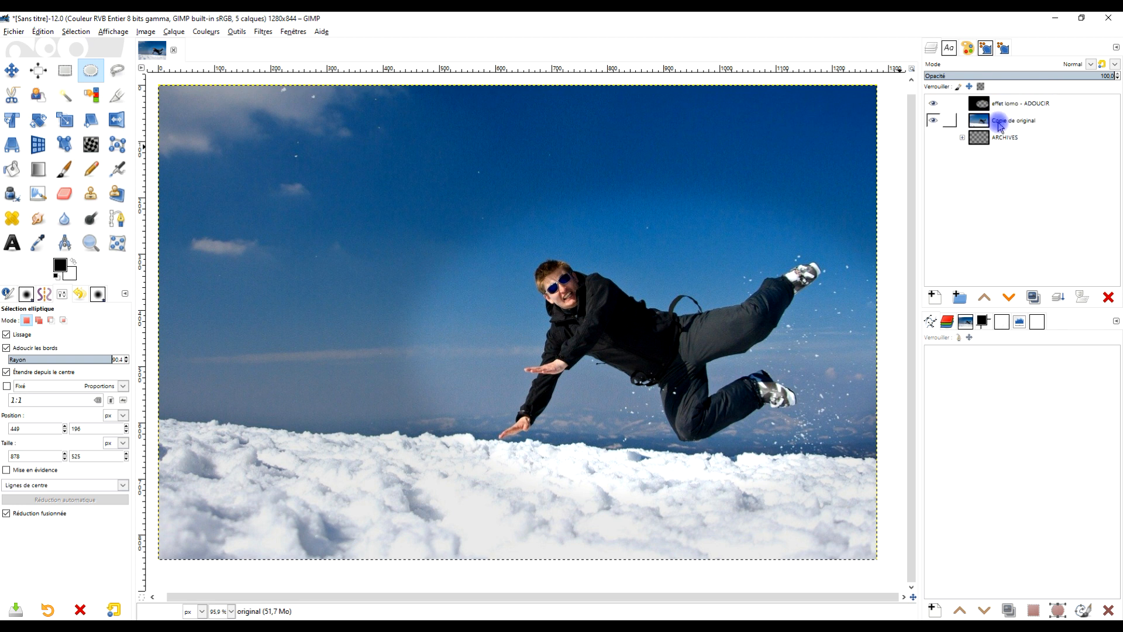
Step: Shape an S-curve on "Copie de original" with Curves points at about 64→54 and 160→179, and compare with the preview
click(1028, 105)
click(1031, 124)
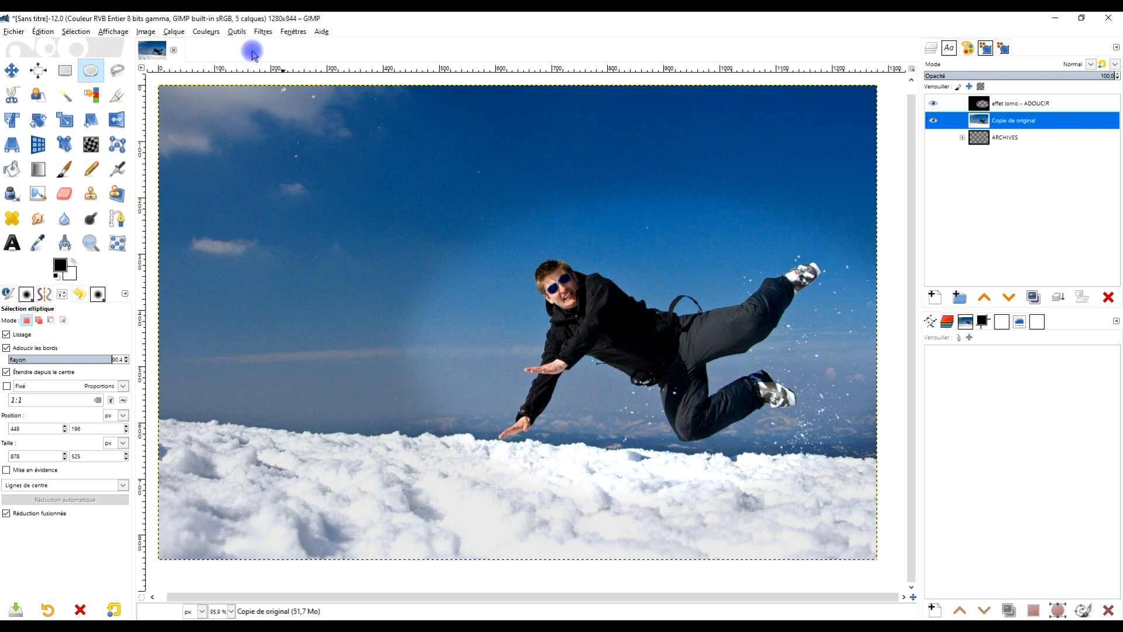
click(202, 33)
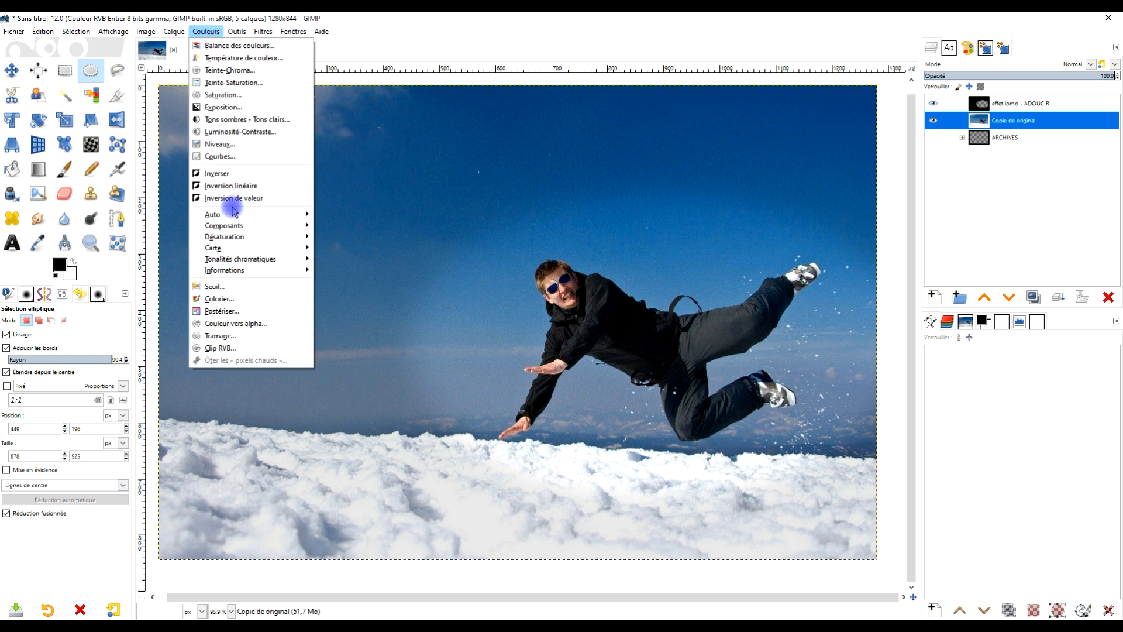
click(251, 154)
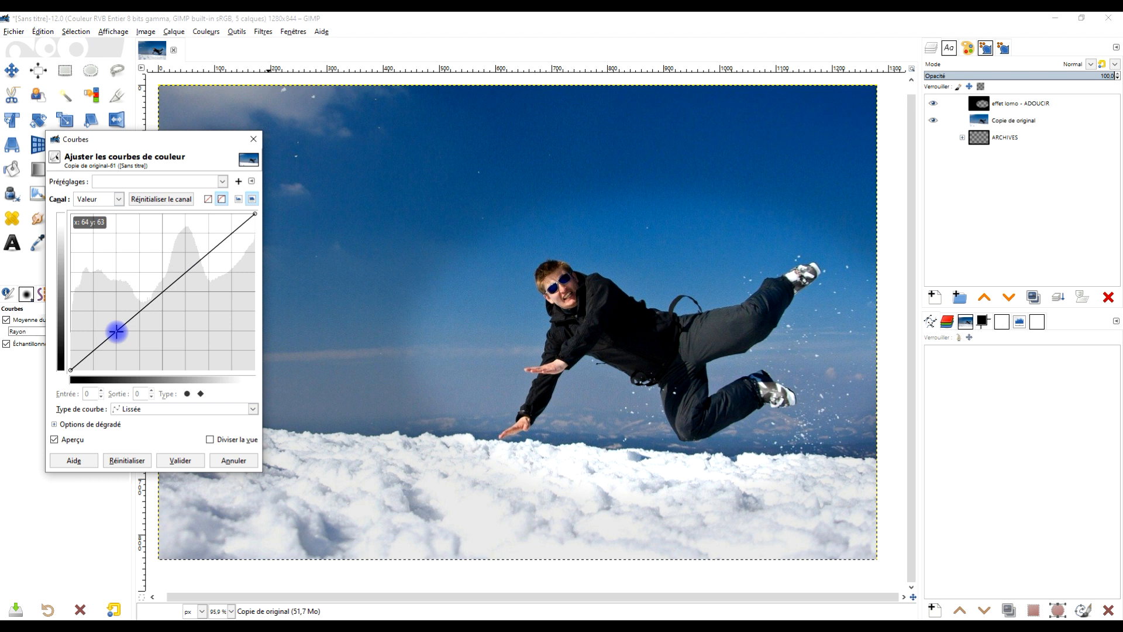
drag(116, 332, 117, 337)
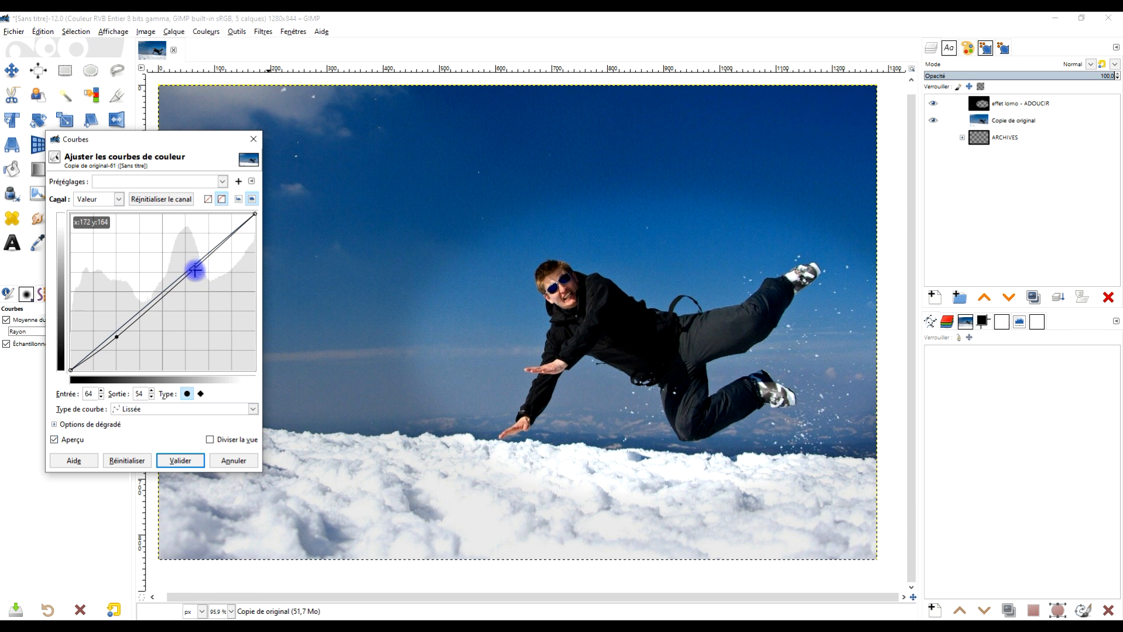
drag(186, 274, 186, 261)
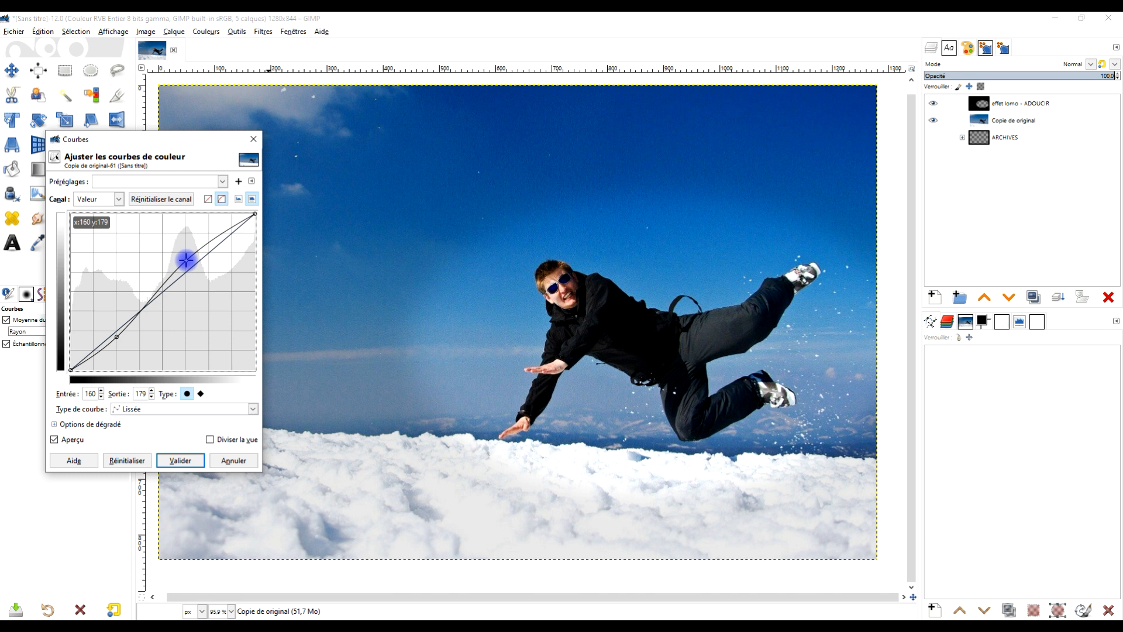
click(67, 440)
click(68, 441)
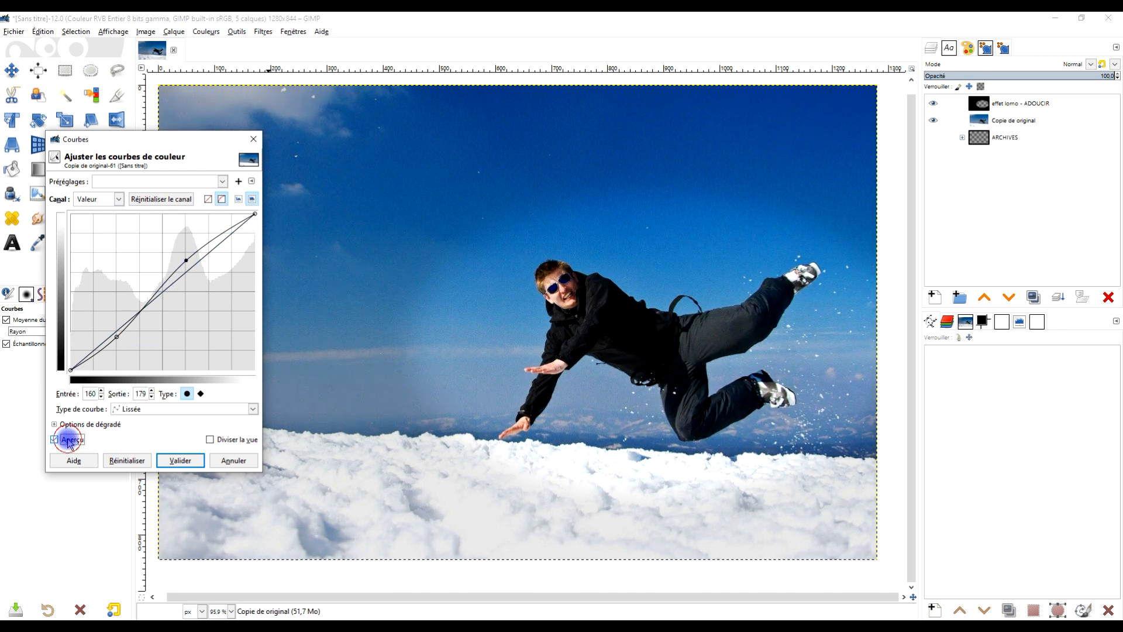
Step: Soften the S-curve by nudging its lower point and moving its upper point to about 159→171, and apply the curves
click(114, 335)
drag(114, 334, 113, 336)
drag(186, 261, 184, 265)
click(55, 438)
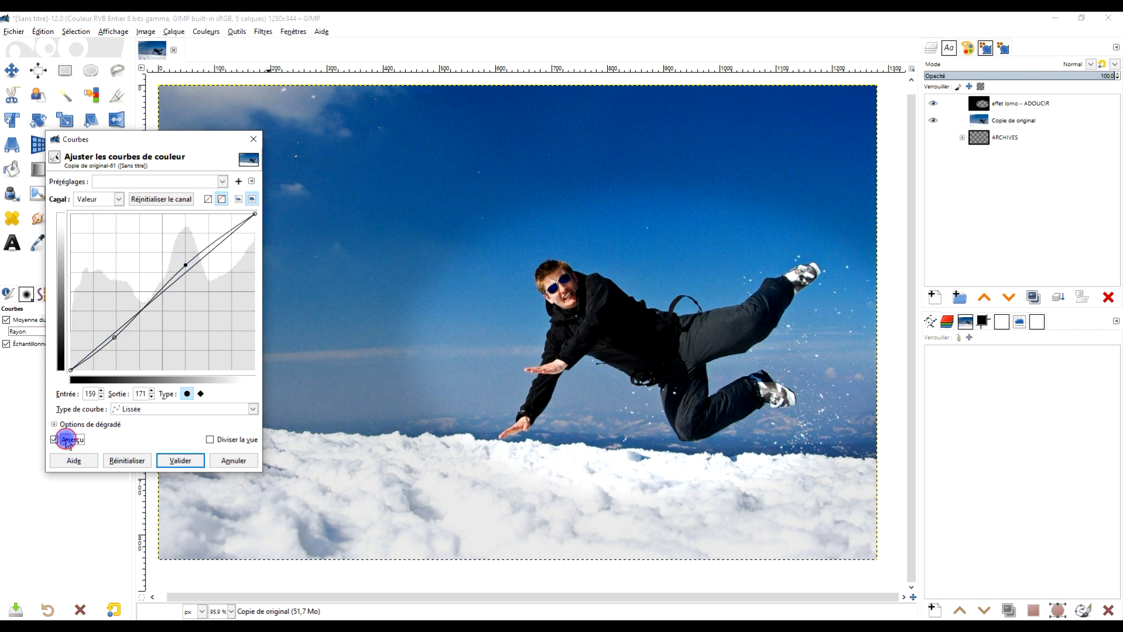
click(66, 440)
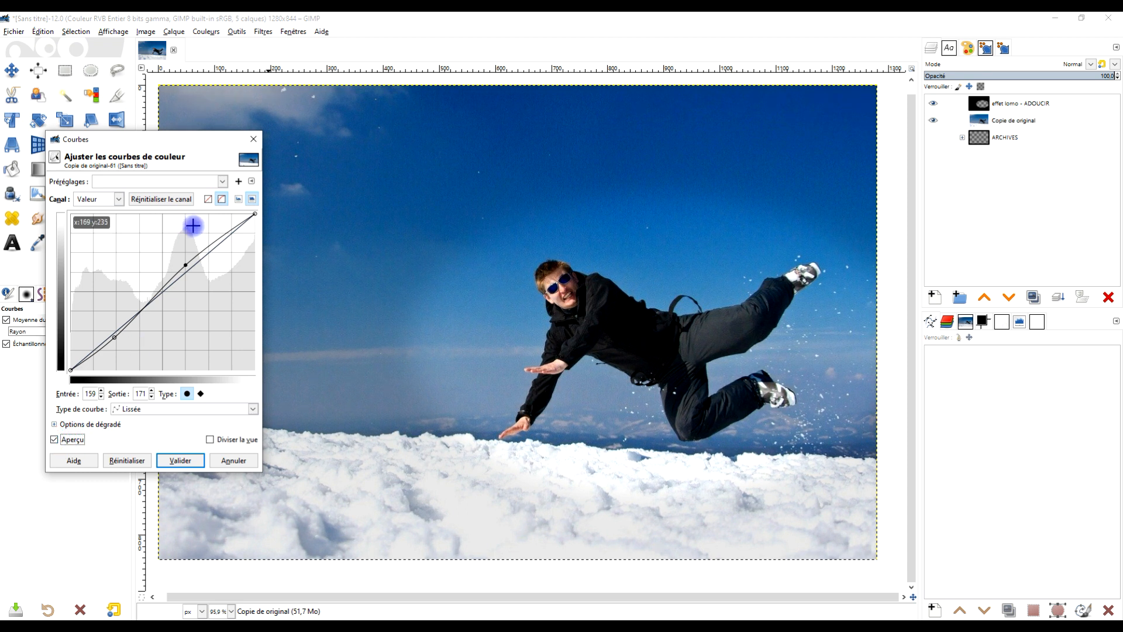
click(178, 460)
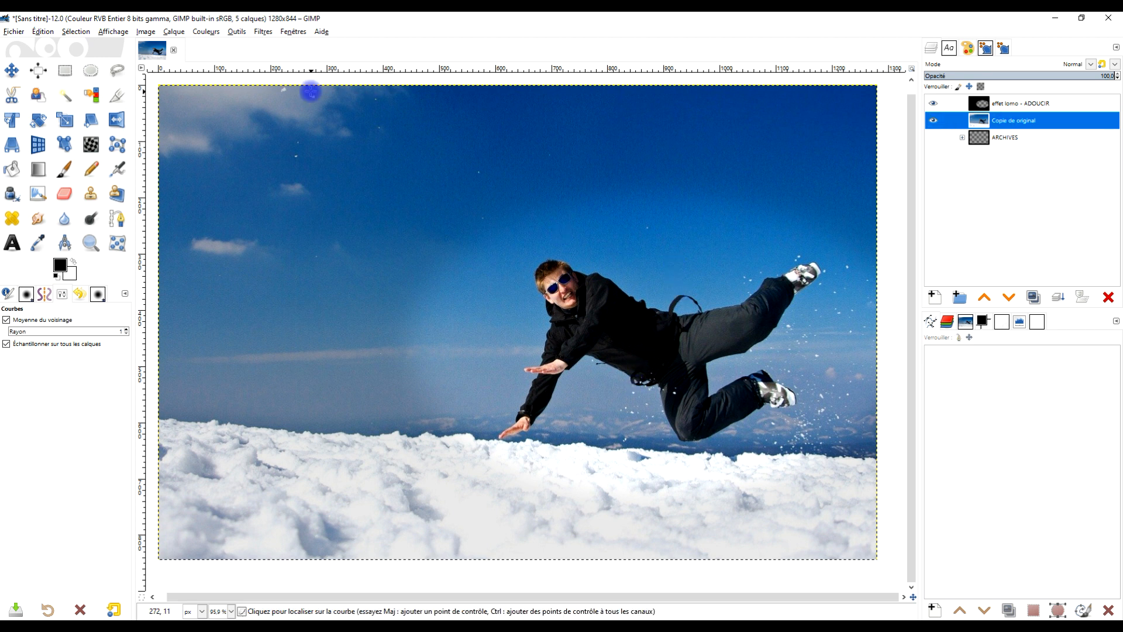
click(261, 32)
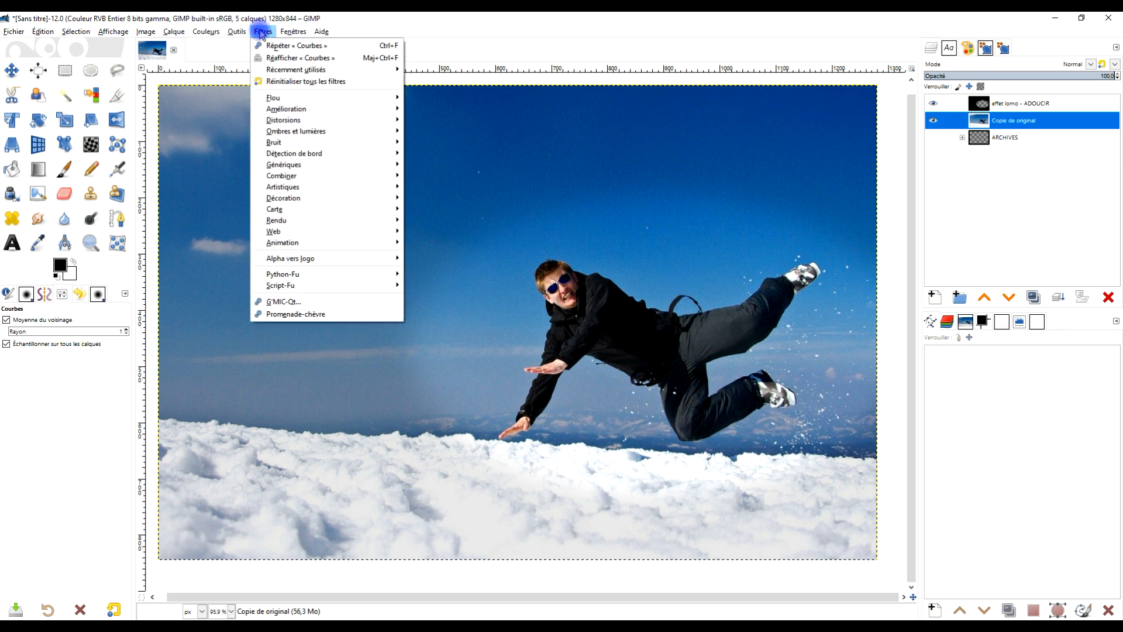
mouse_move(287, 98)
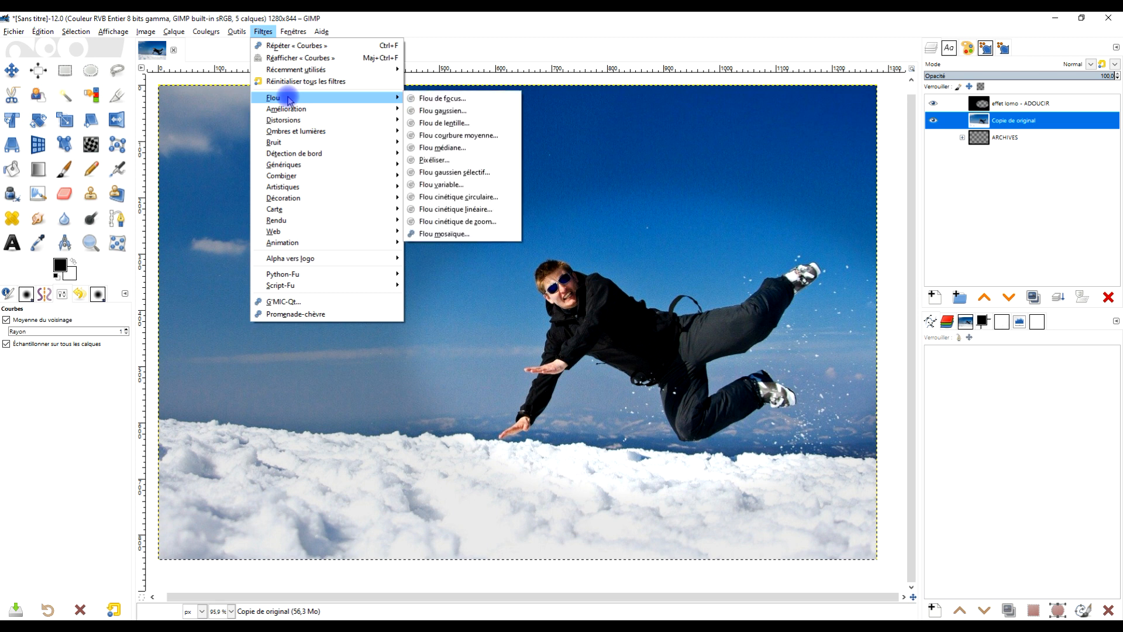
click(483, 222)
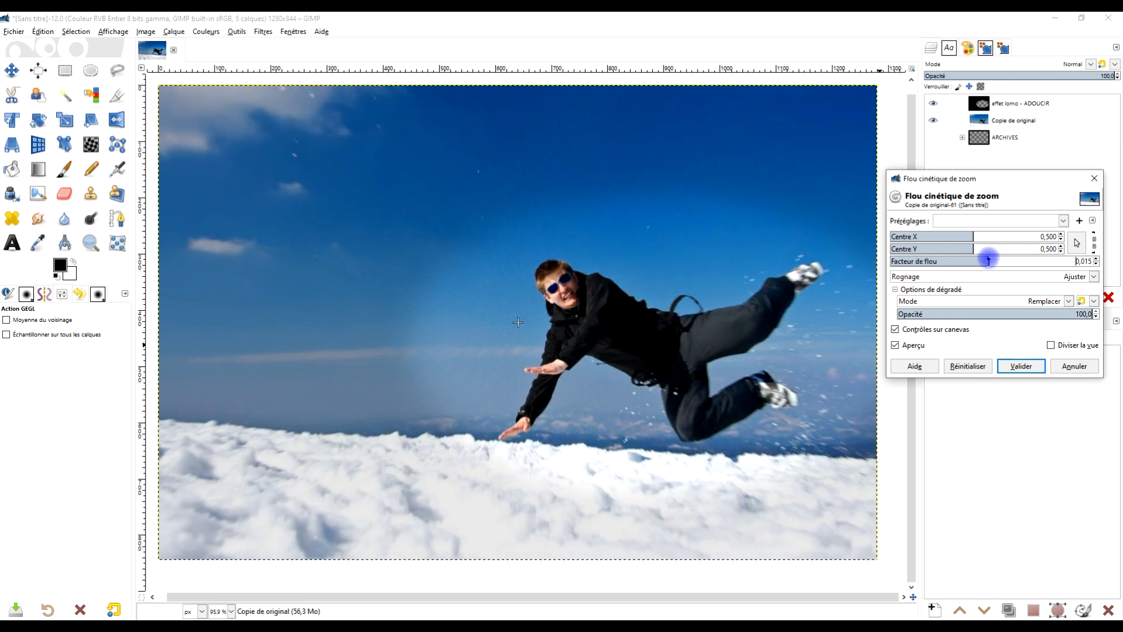
click(904, 346)
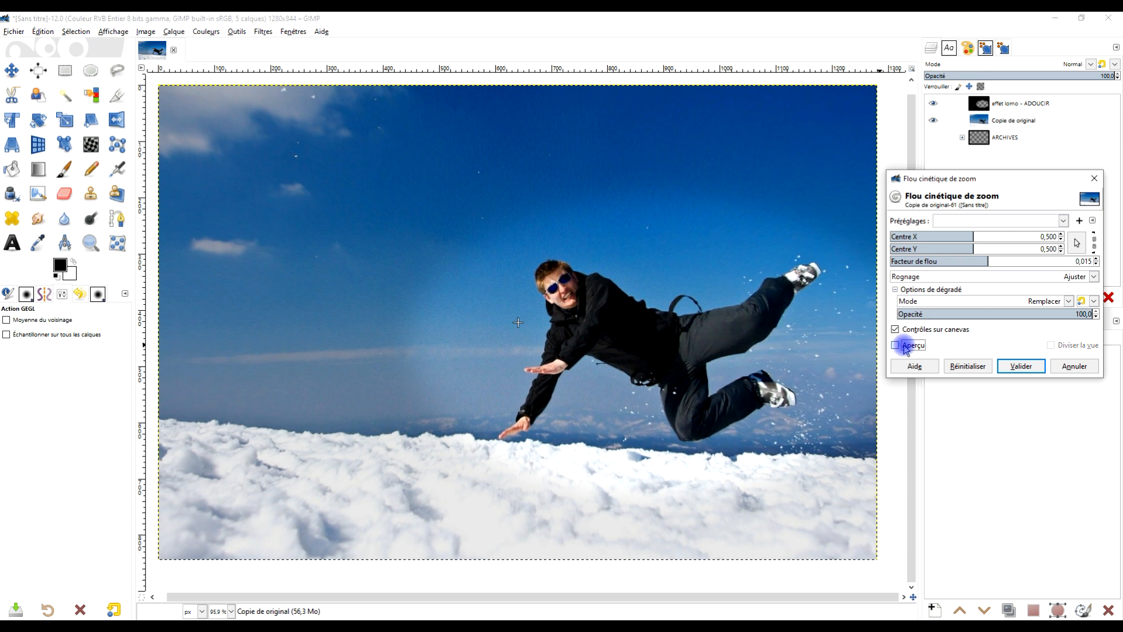
click(906, 348)
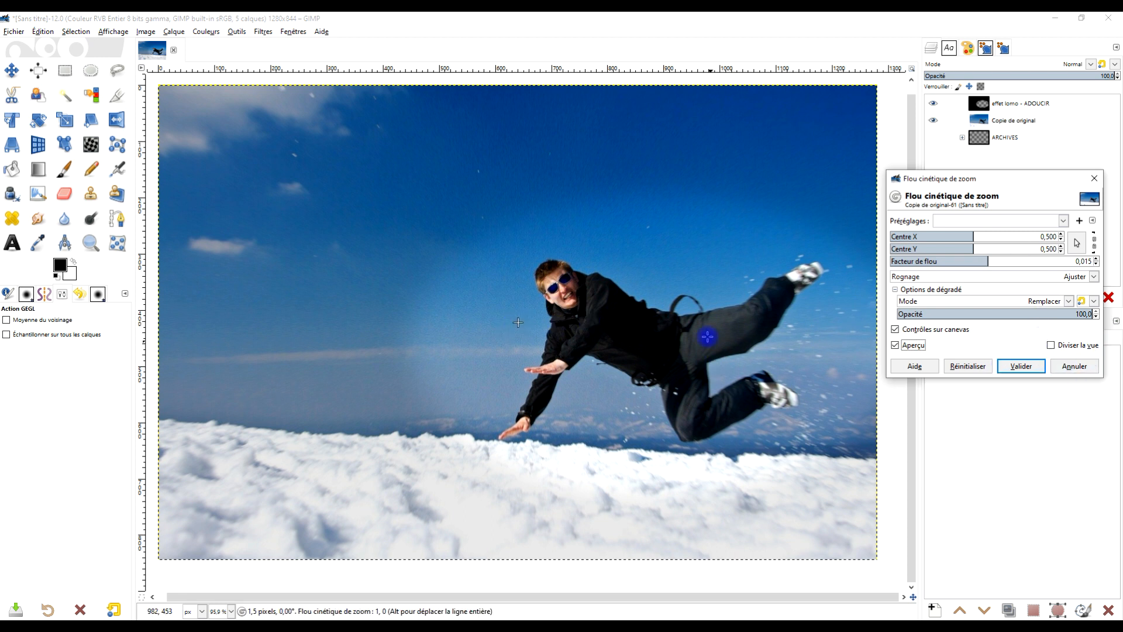
click(1073, 366)
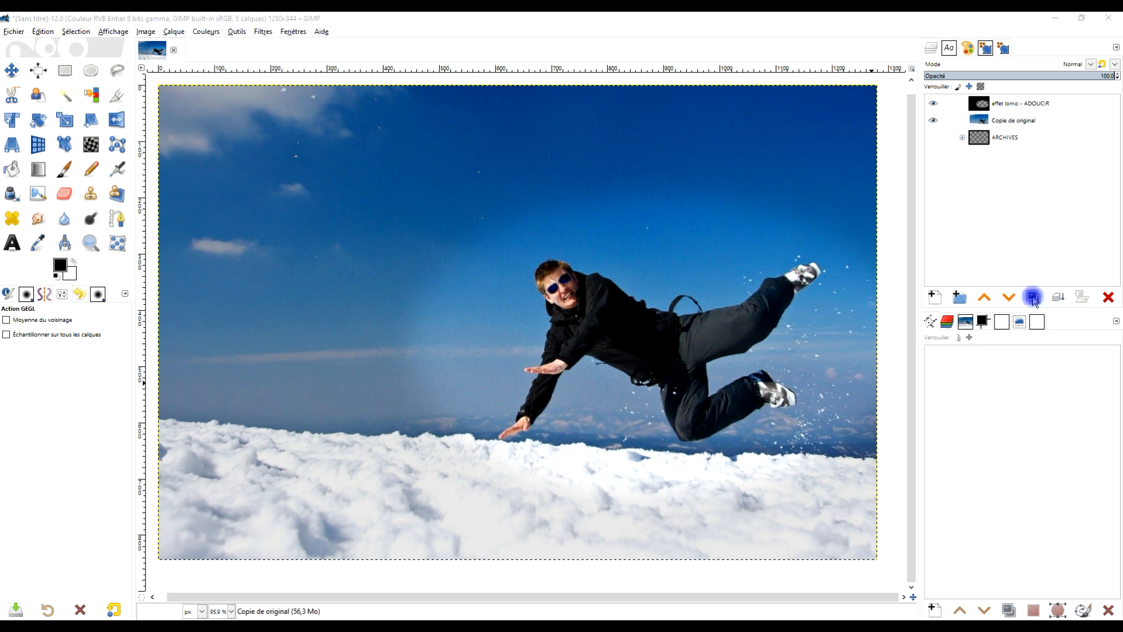
Step: Duplicate the "Copie de original" layer and rename the duplicate "flou cinetique zoom"
click(1033, 299)
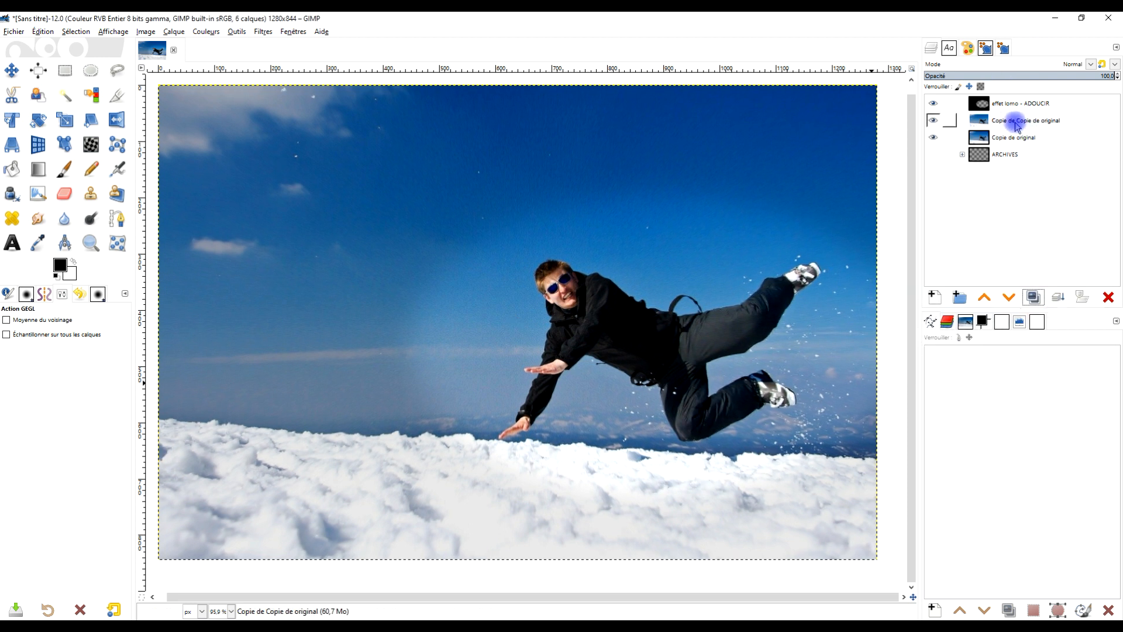
double_click(1016, 121)
key(Caps_Lock)
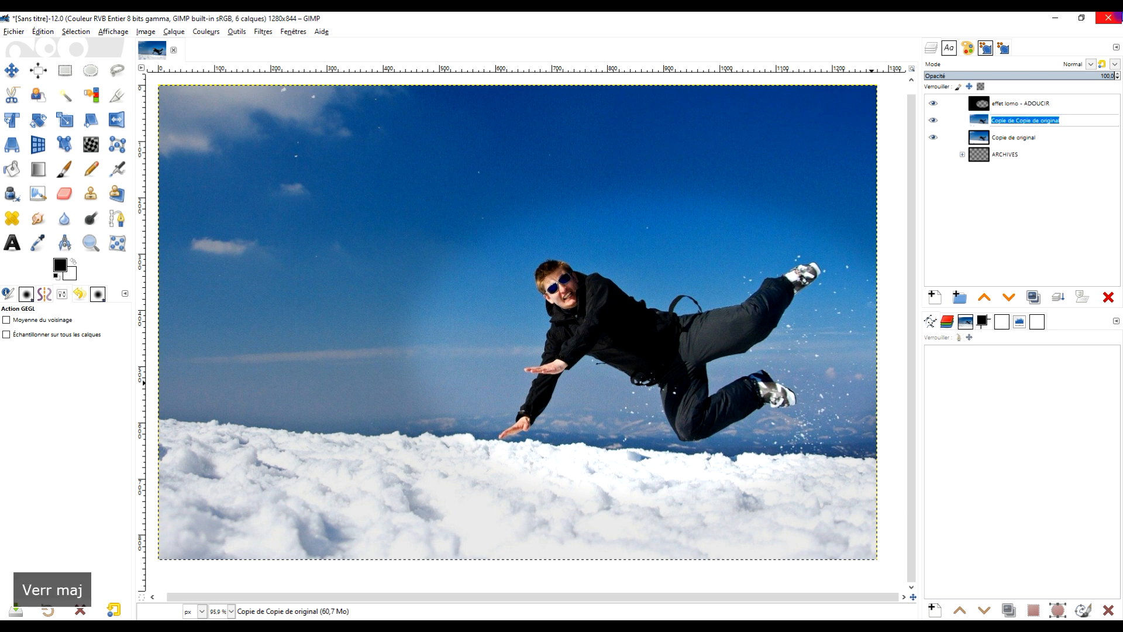
text(flou c)
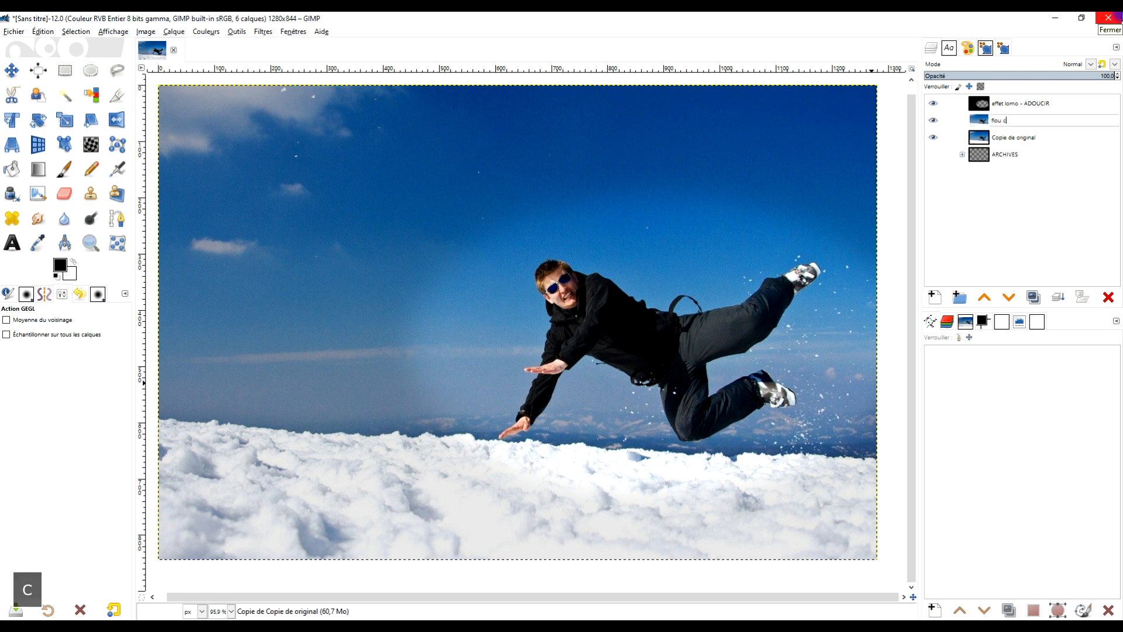
text(inetique )
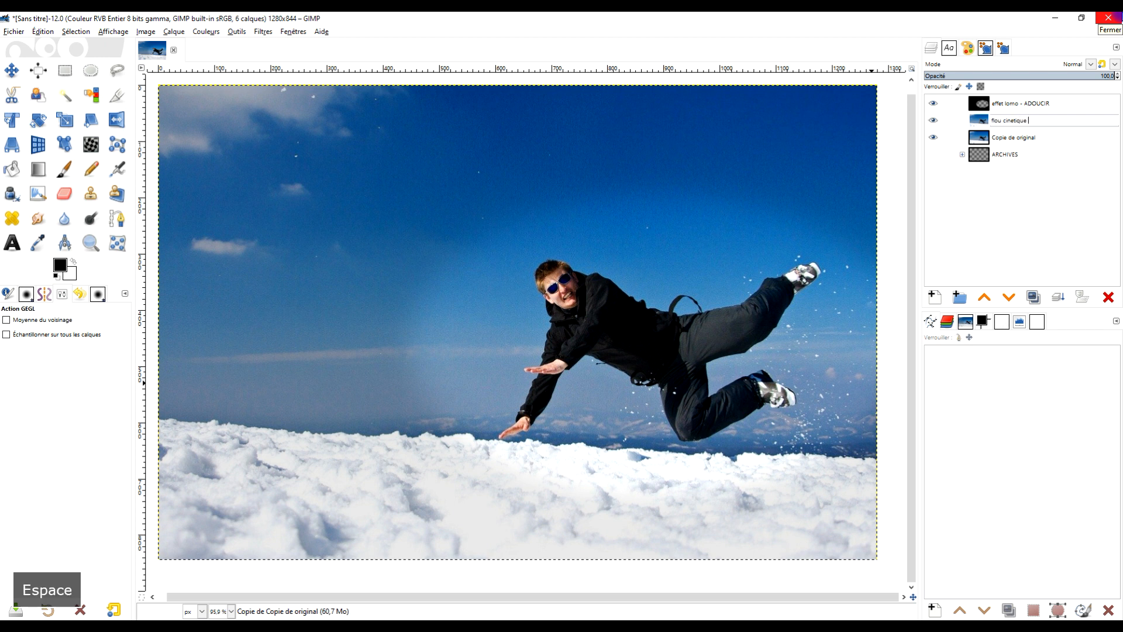
text(zoom)
key(Return)
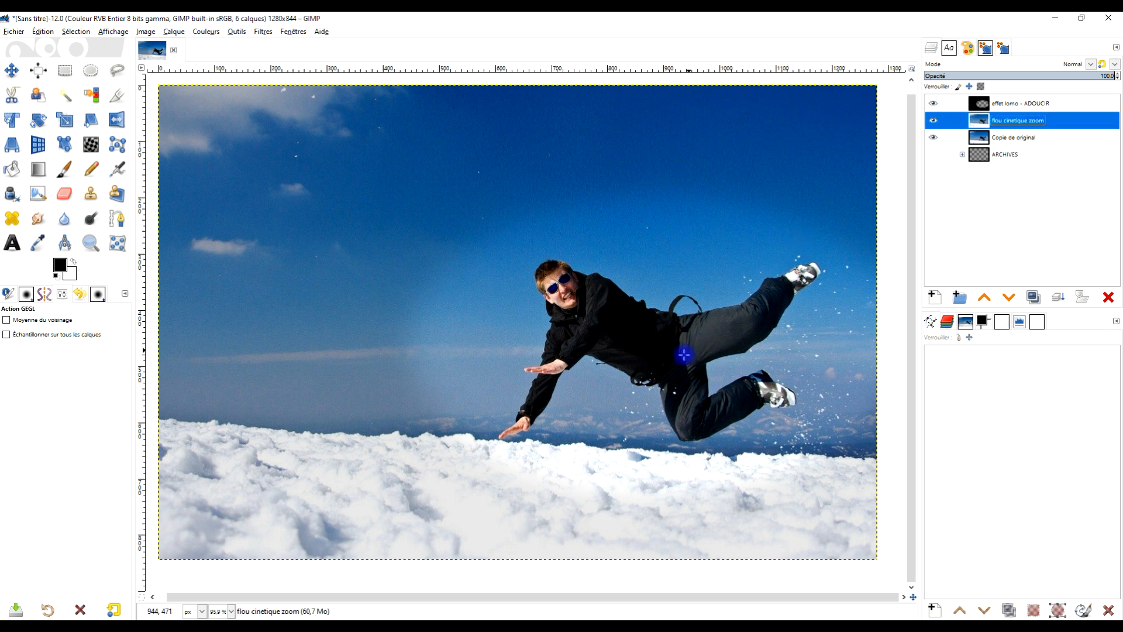
Step: Crop the "flou cinetique zoom" layer to a rectangular selection of about 677 × 367 px around the jumping man
click(67, 75)
drag(479, 247, 857, 450)
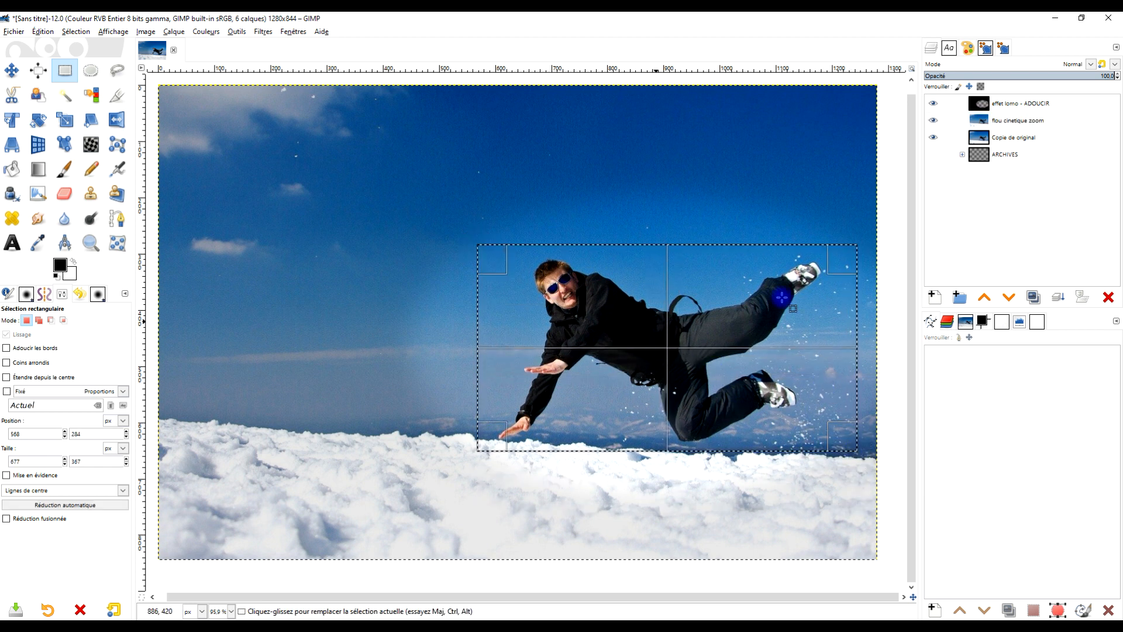
drag(984, 125, 161, 48)
click(174, 32)
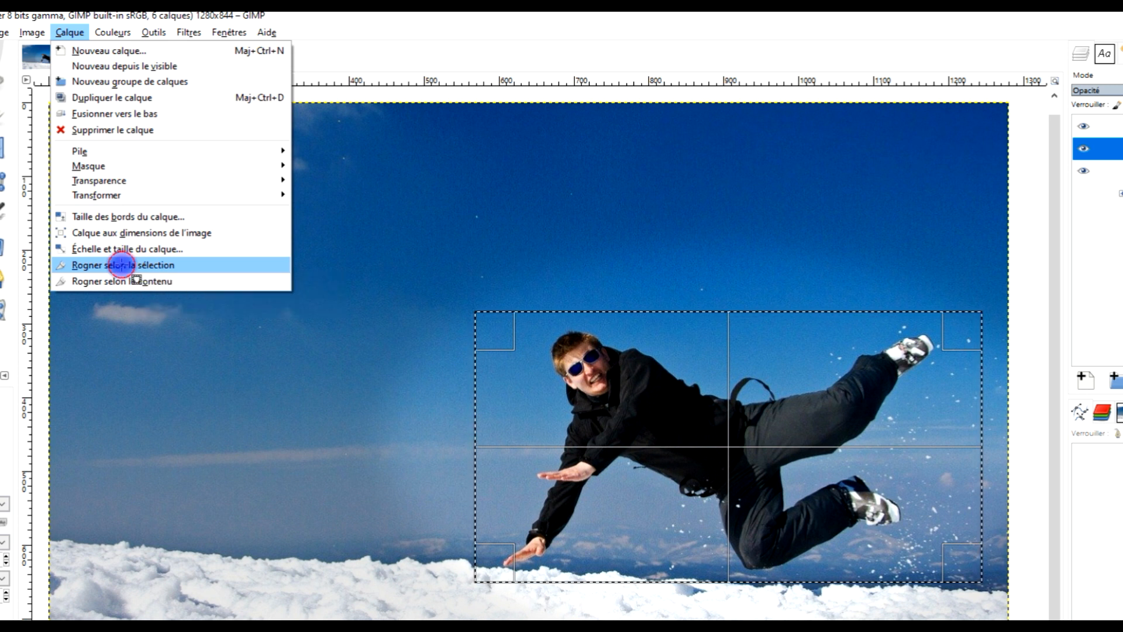
click(123, 267)
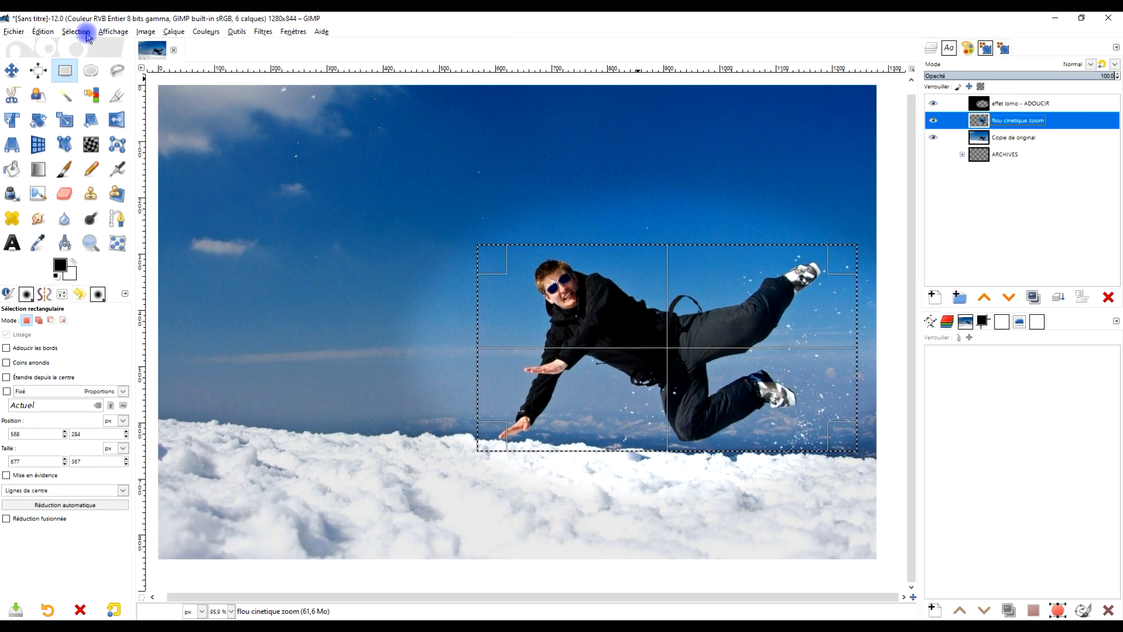
Step: Clear the selection and check the cropped layer by temporarily hiding the "Copie de original" layer
click(76, 31)
click(88, 57)
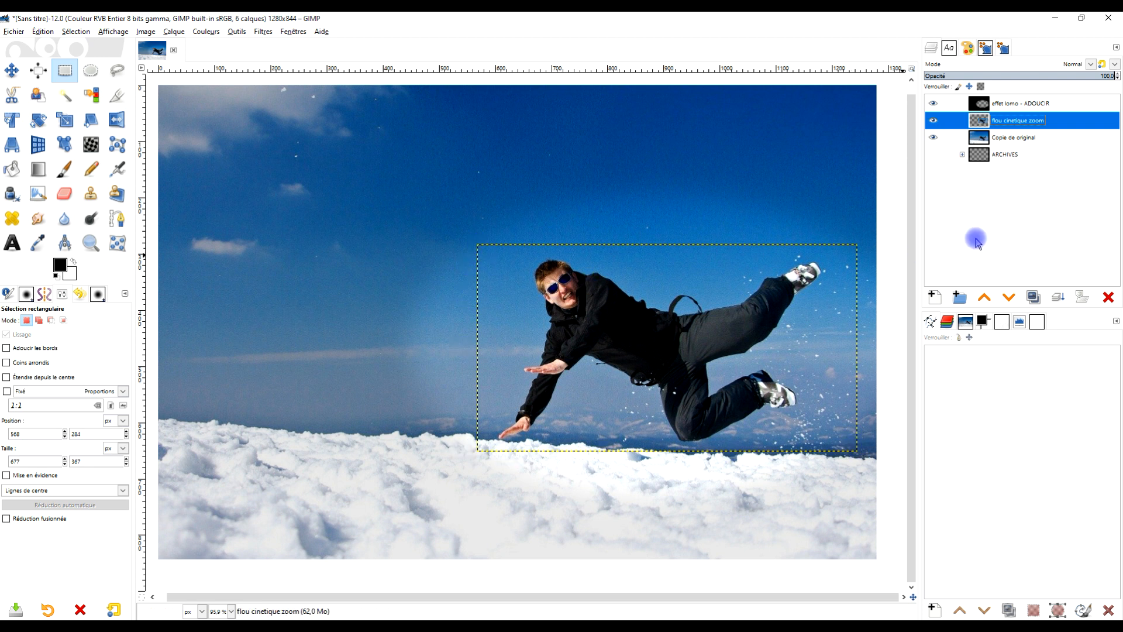
click(934, 138)
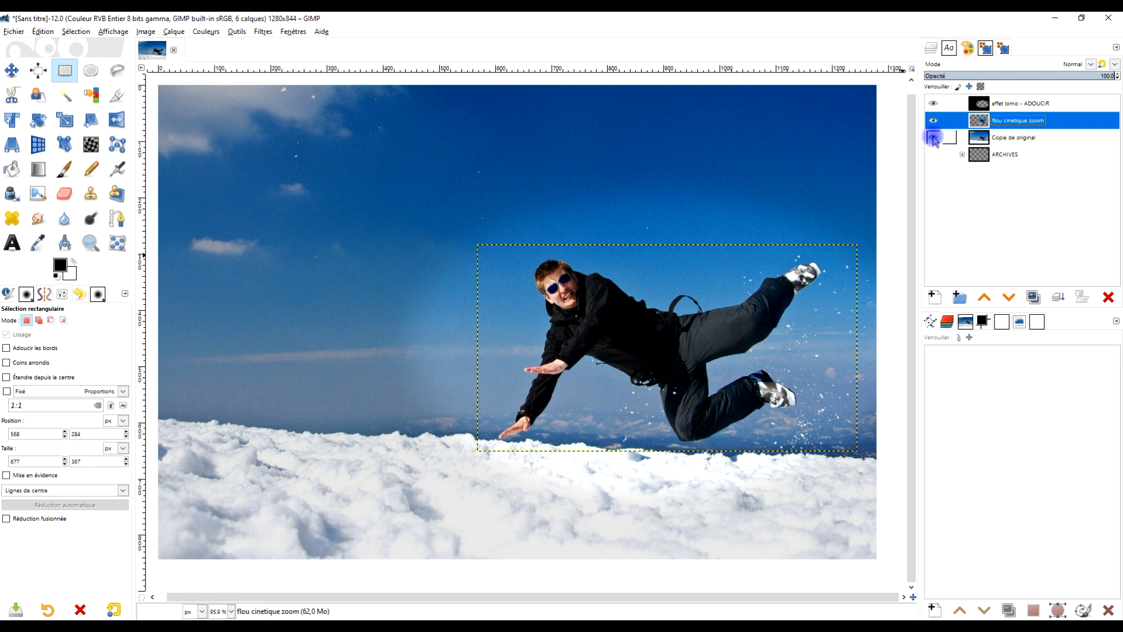
click(933, 138)
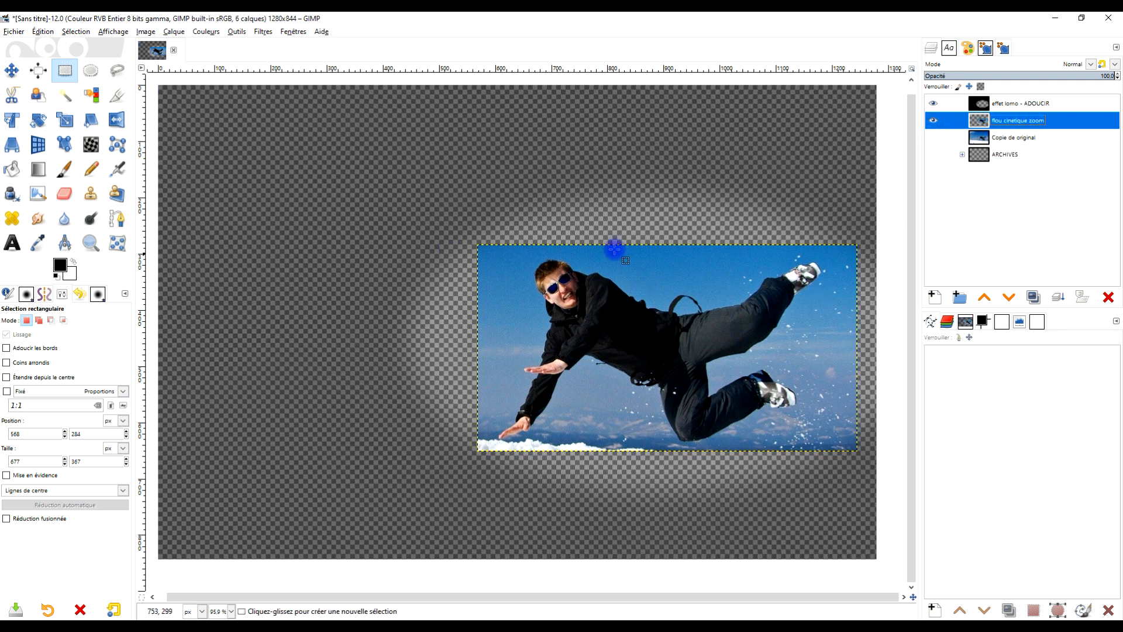
click(934, 138)
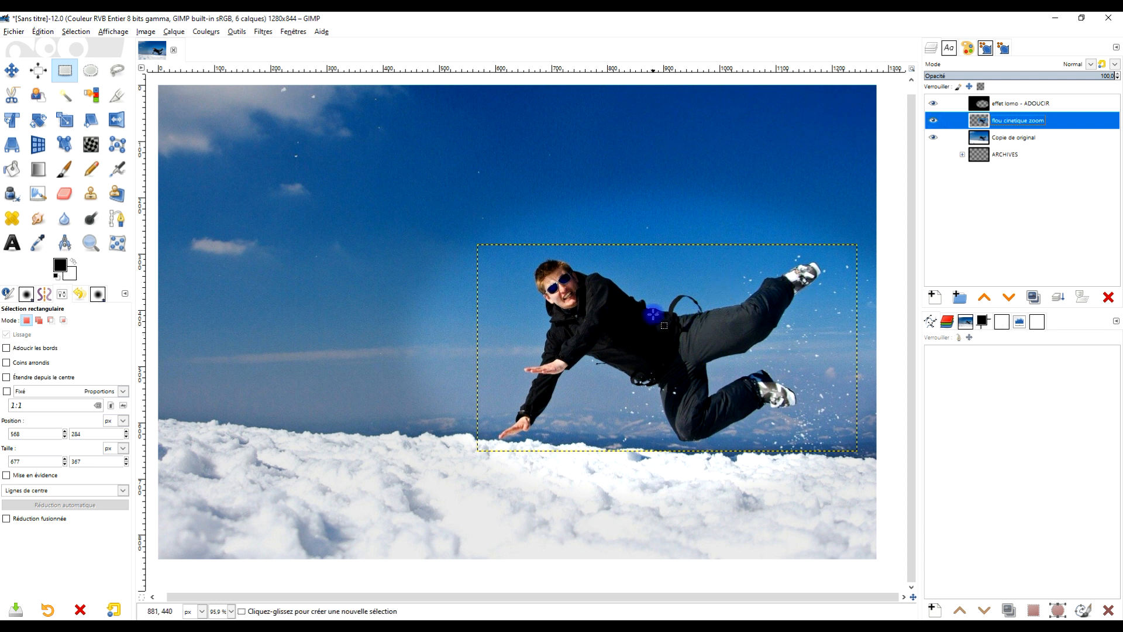
Step: Start a zoom motion blur on the "flou cinetique zoom" layer with a blur factor of about 0.016 and compare with the preview
click(259, 32)
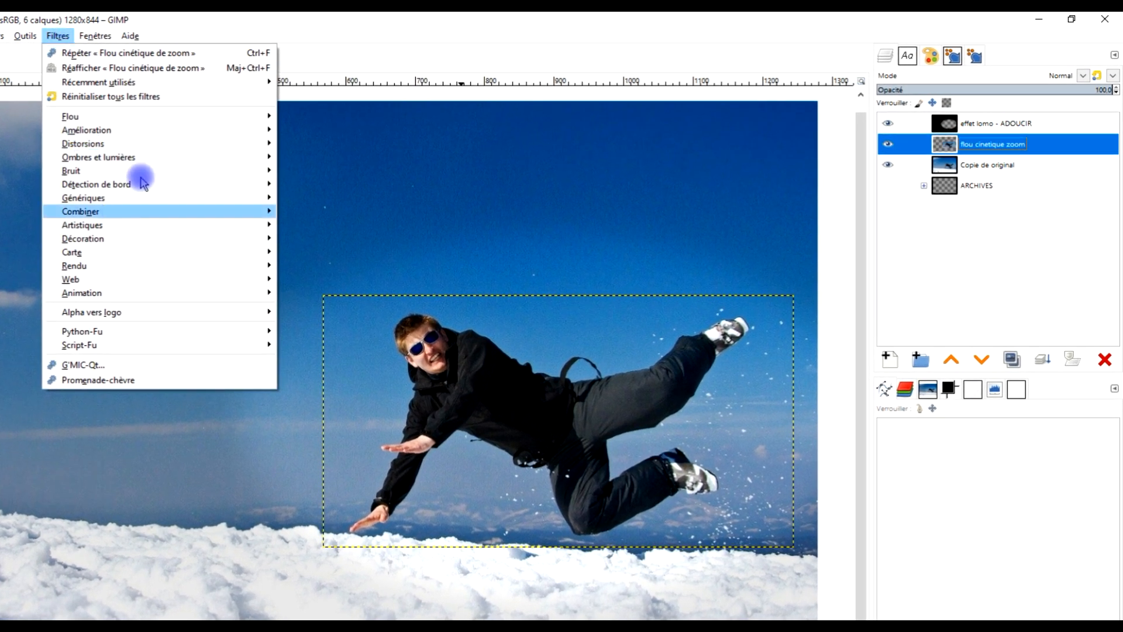
mouse_move(210, 116)
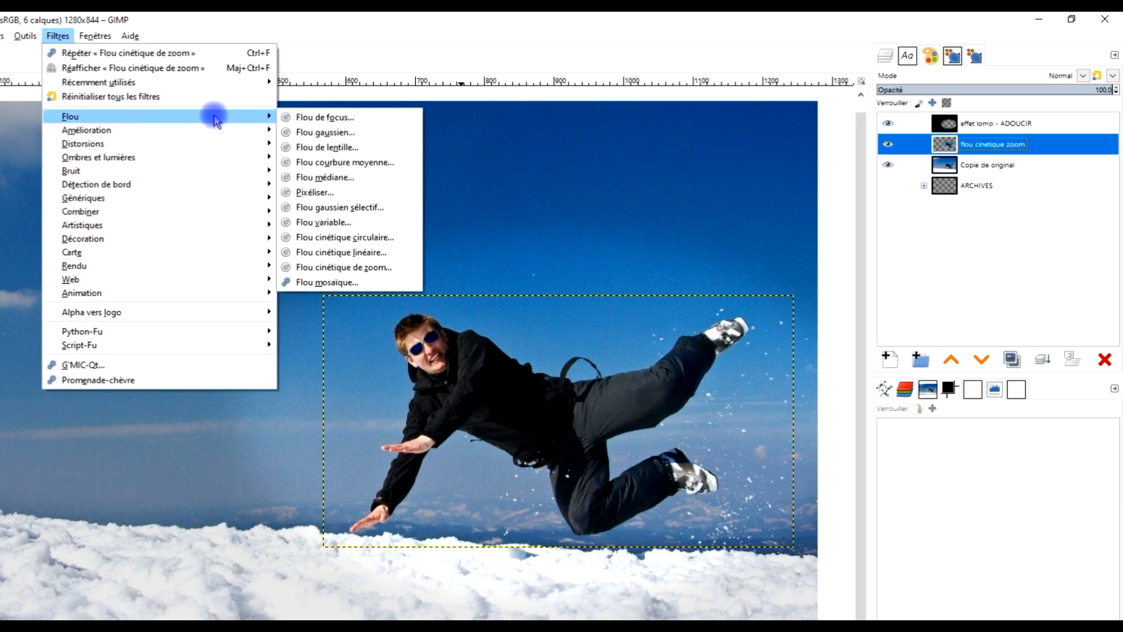
click(377, 267)
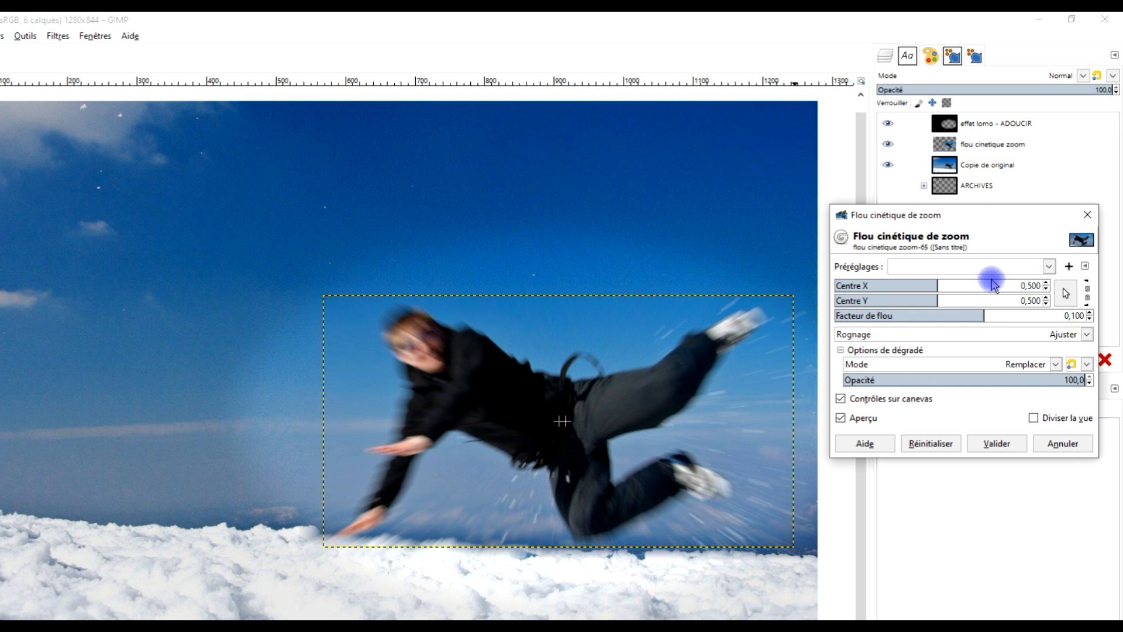
click(963, 316)
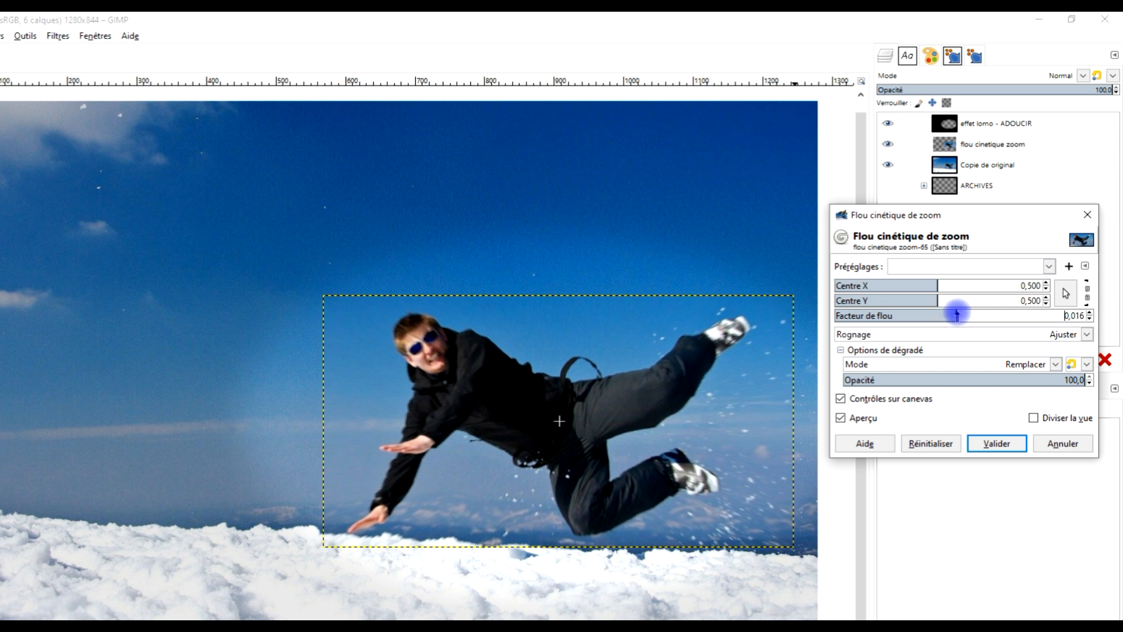
click(858, 419)
click(858, 421)
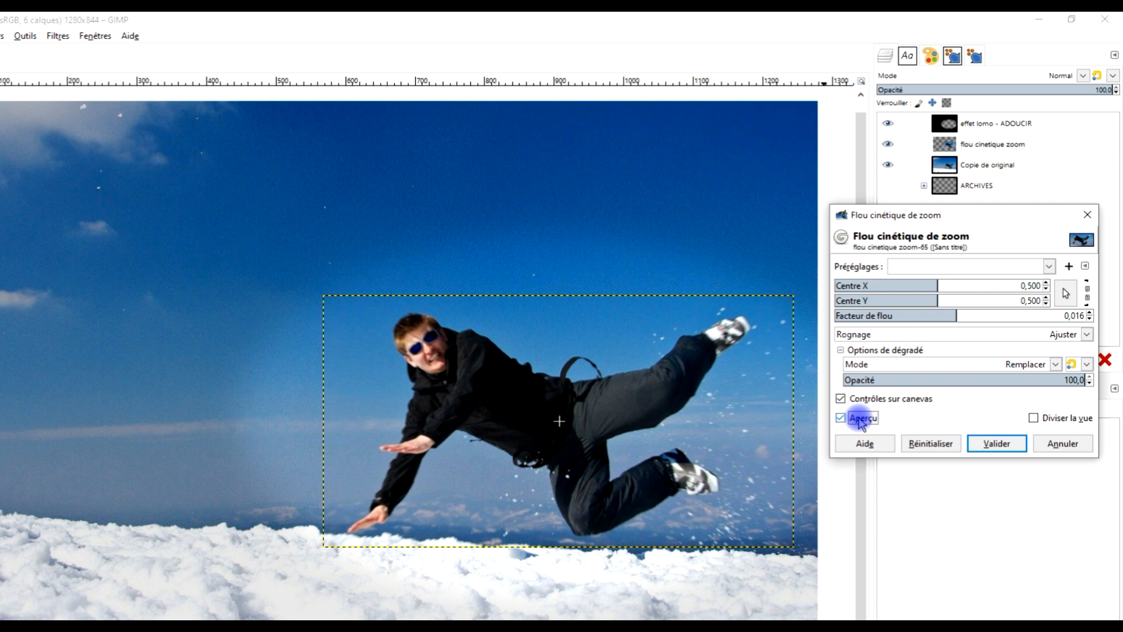
Step: Fine-tune the blur factor to 0.016, apply the zoom motion blur, and expand the layer to the image size
click(1090, 318)
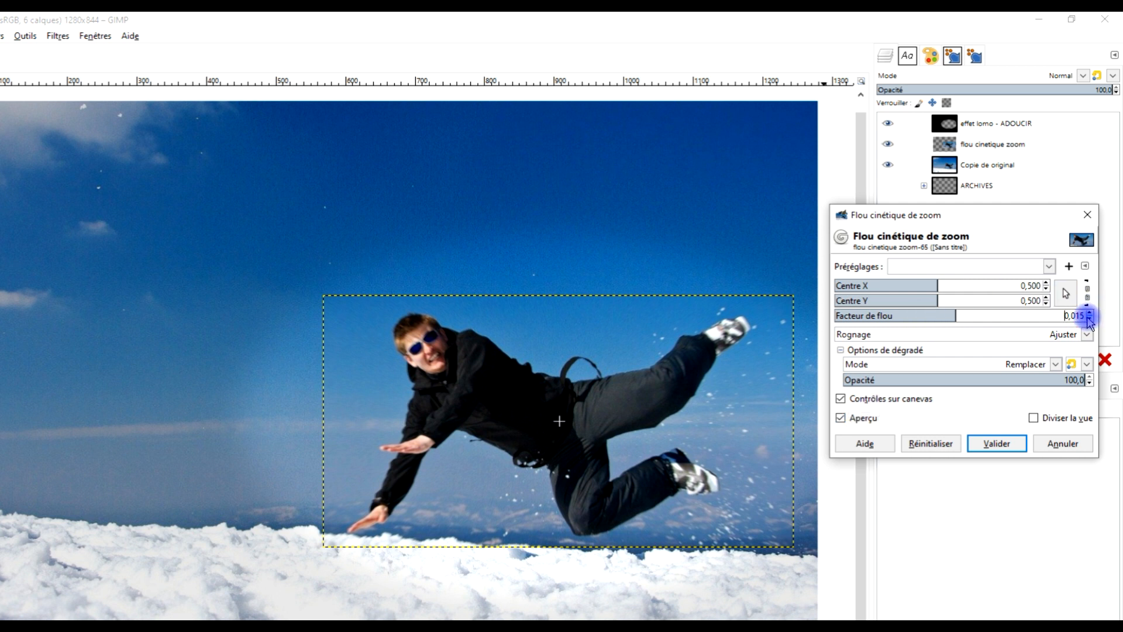
click(1089, 312)
click(857, 419)
click(857, 420)
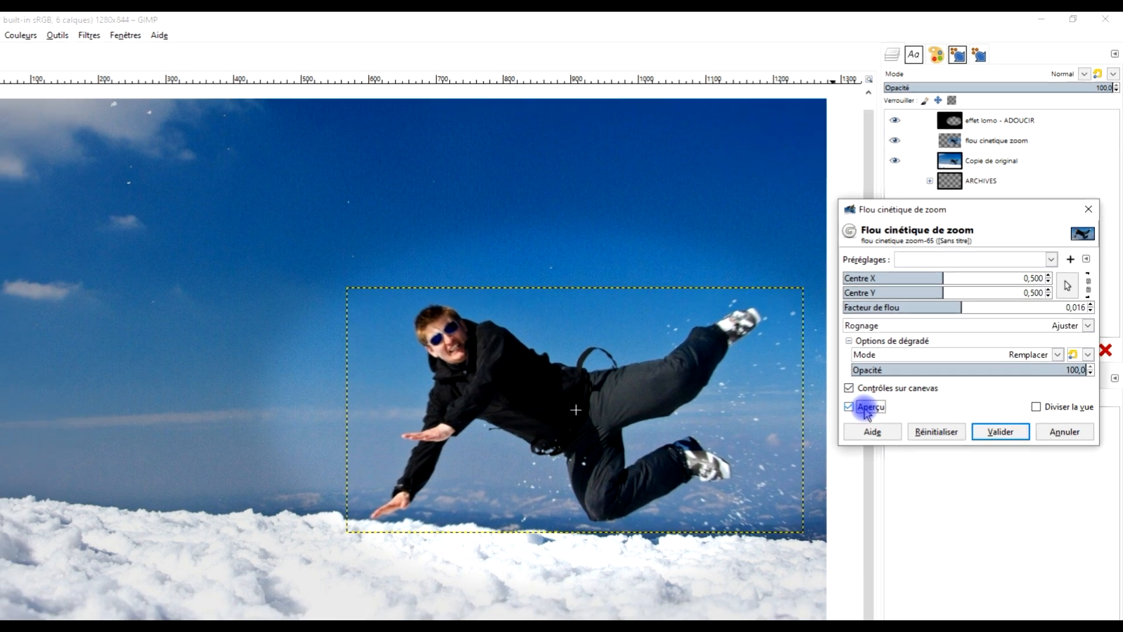
click(994, 405)
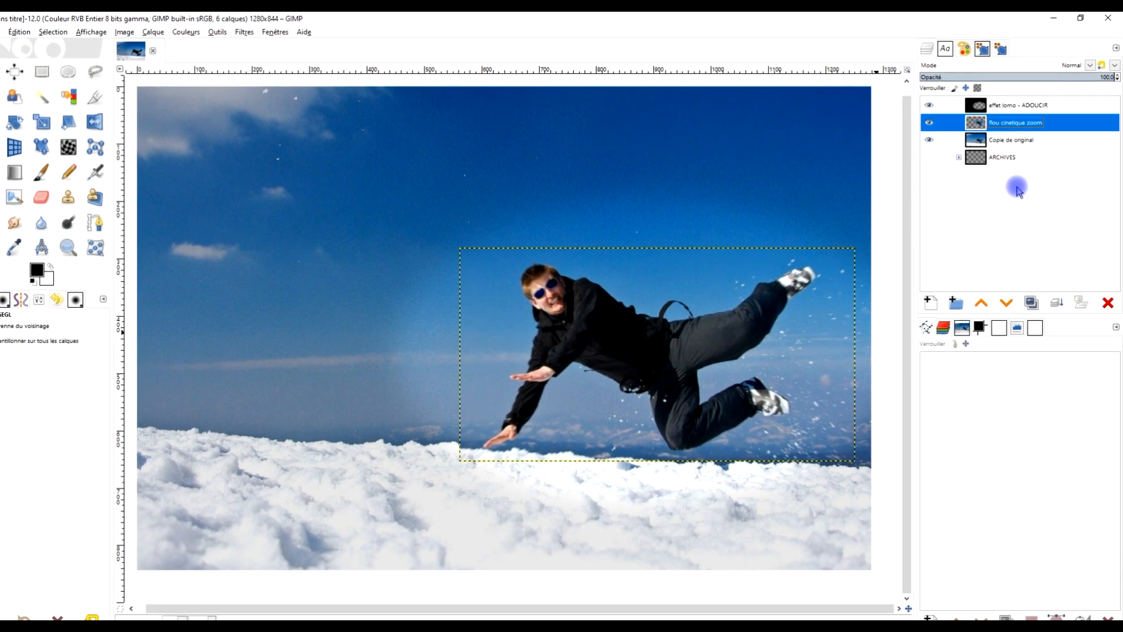
right_click(979, 124)
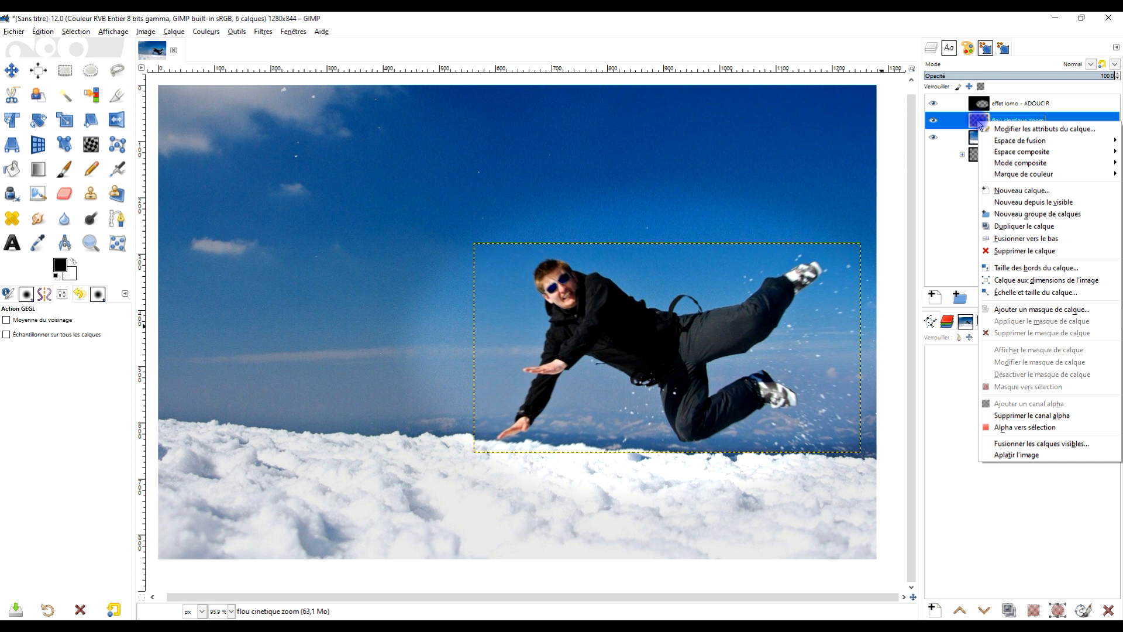
click(1061, 281)
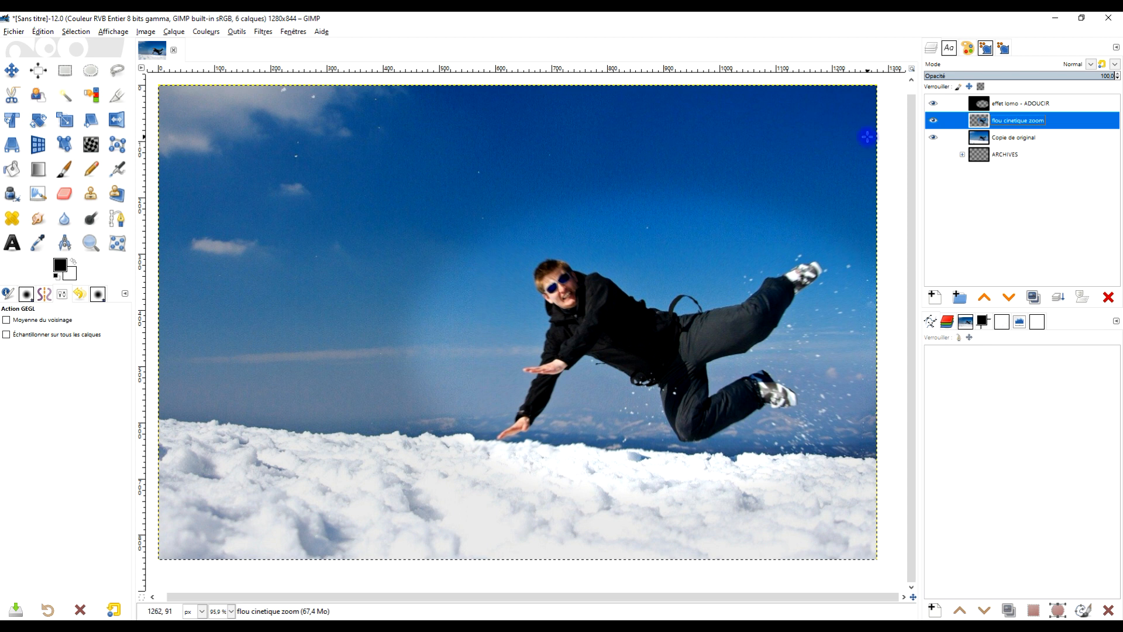
Step: Create a transparent 1280 × 844 px layer named "bordures noirs" above the "effet lomo - ADOUCIR" layer
click(979, 104)
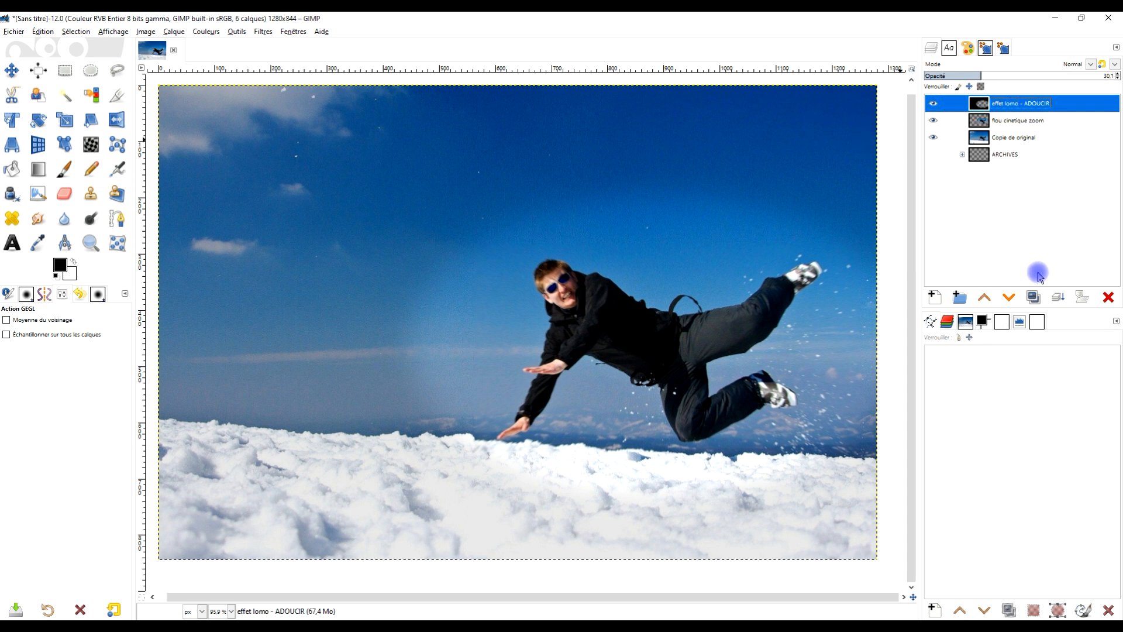
click(933, 297)
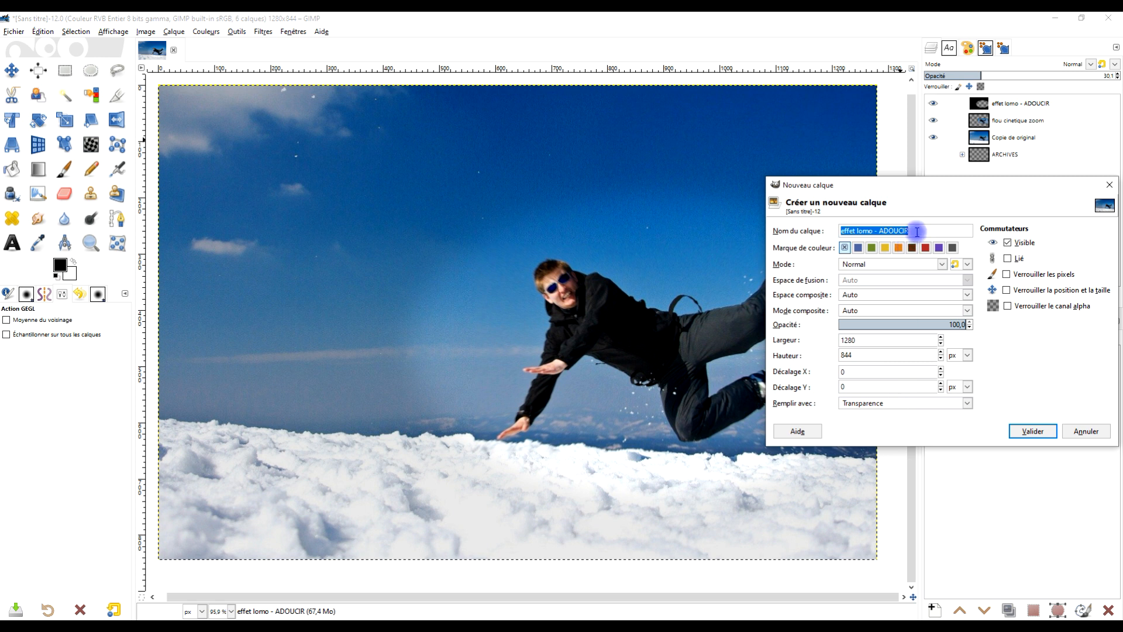
text(bordures no)
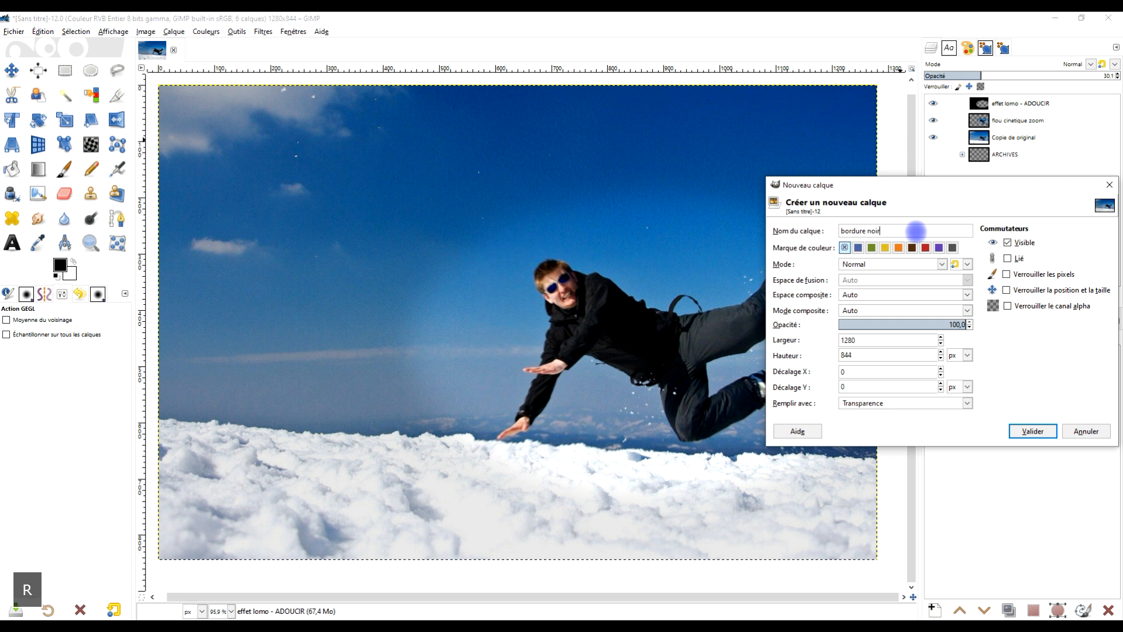
text(irs)
key(ctrl+Left)
text(s)
key(Return)
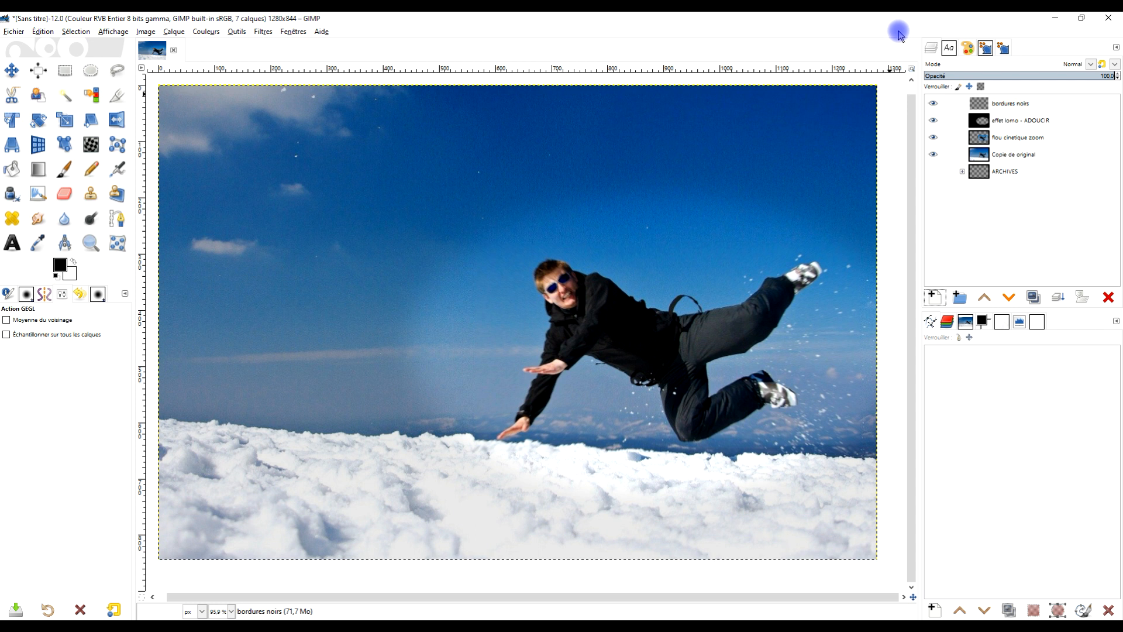
Step: Fill a full-width rectangular selection about 187 px high along the photo's bottom edge with black on the "bordures noirs" layer
click(983, 107)
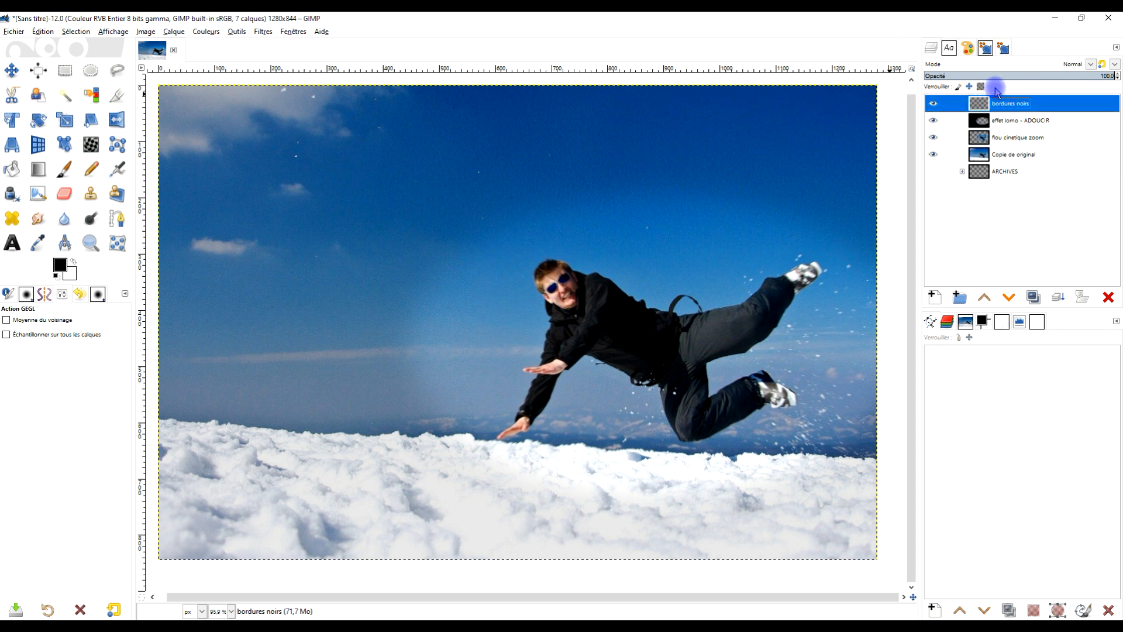
click(66, 71)
drag(150, 74, 897, 176)
drag(532, 134, 527, 529)
click(60, 266)
drag(61, 266, 543, 518)
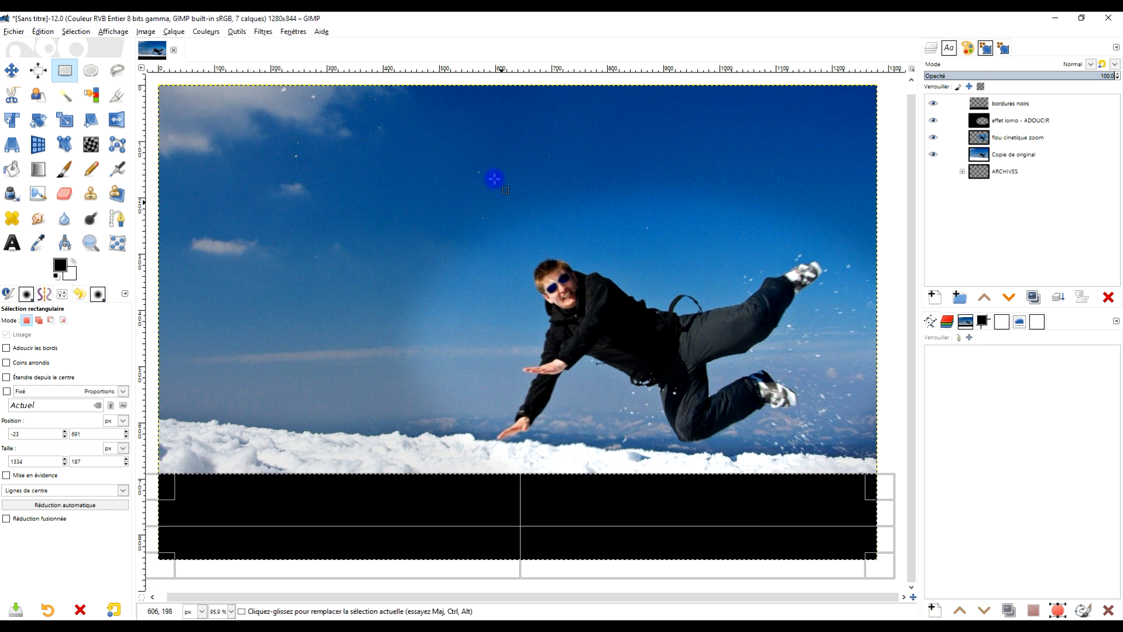
Step: Duplicate the "bordures noirs" layer and clear the rectangular selection
click(989, 104)
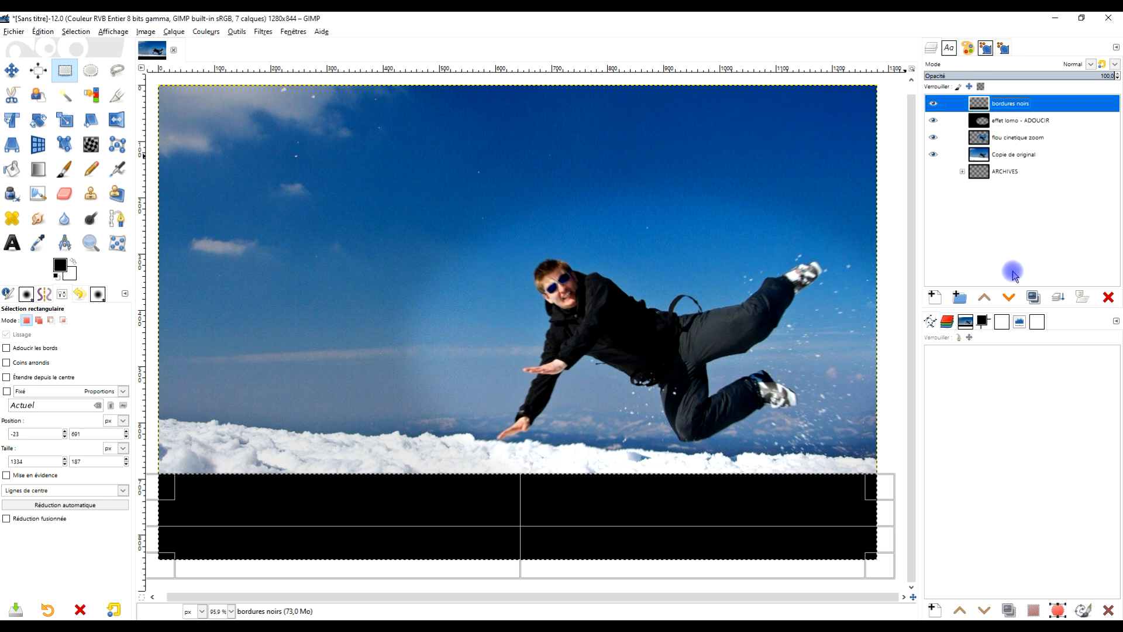
click(1033, 297)
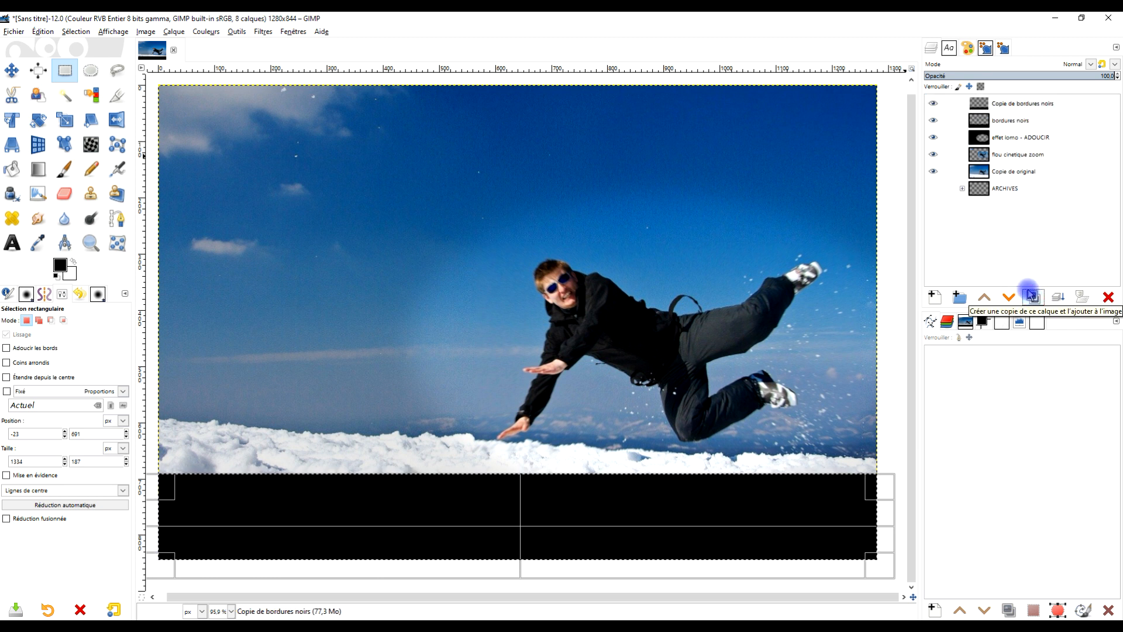
click(76, 32)
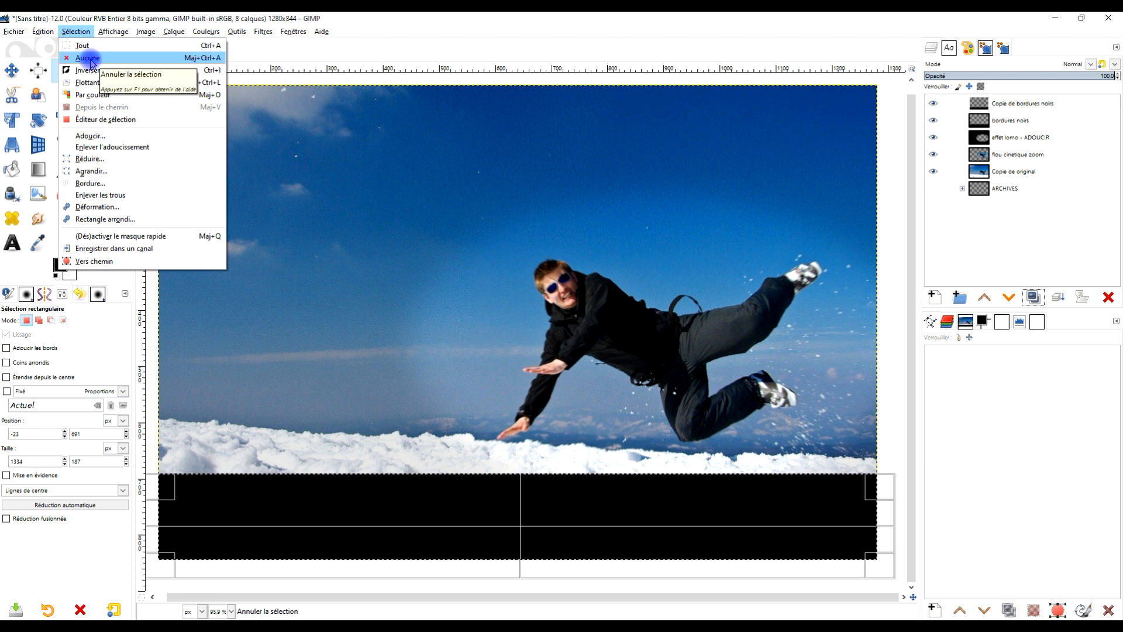
click(89, 58)
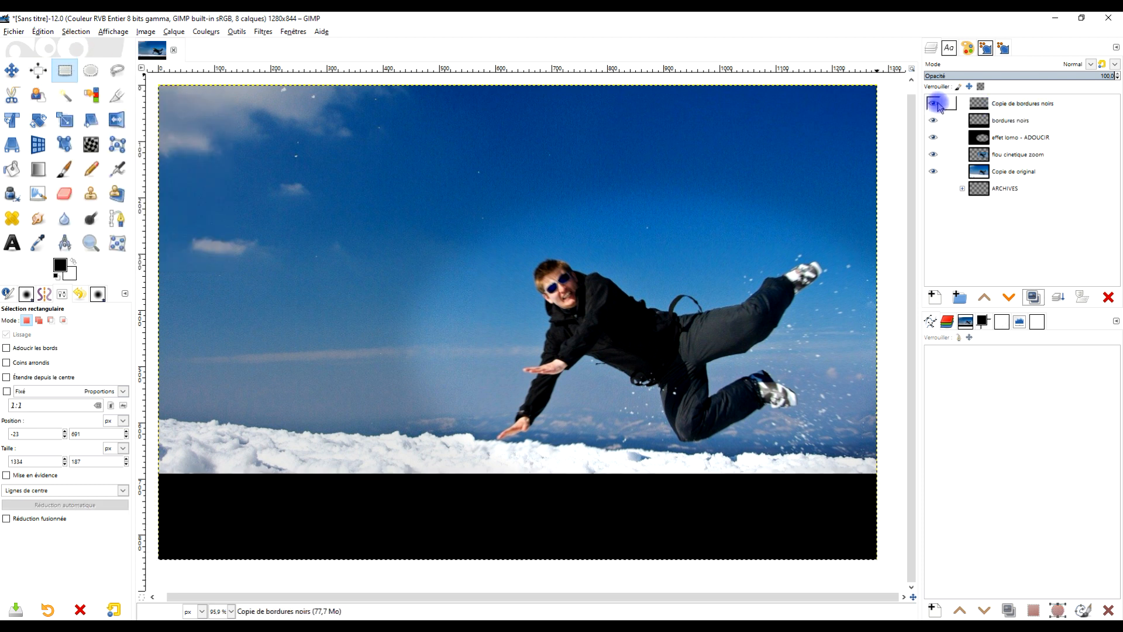
Step: Flip the "Copie de bordures noirs" layer vertically to place its black band along the photo's top edge
click(1012, 106)
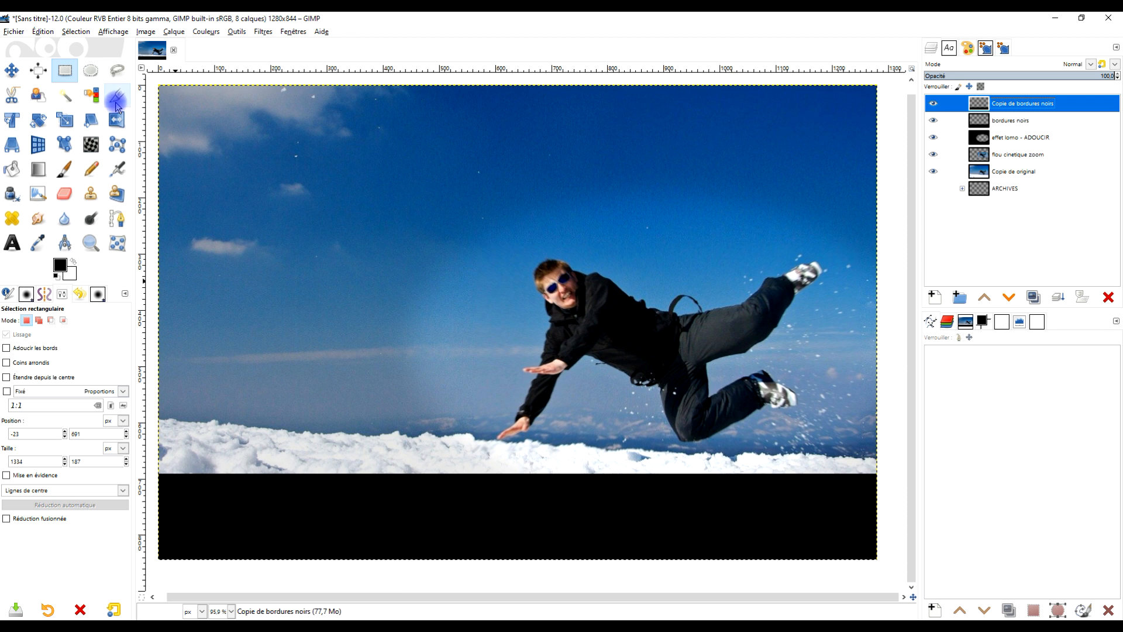
click(116, 119)
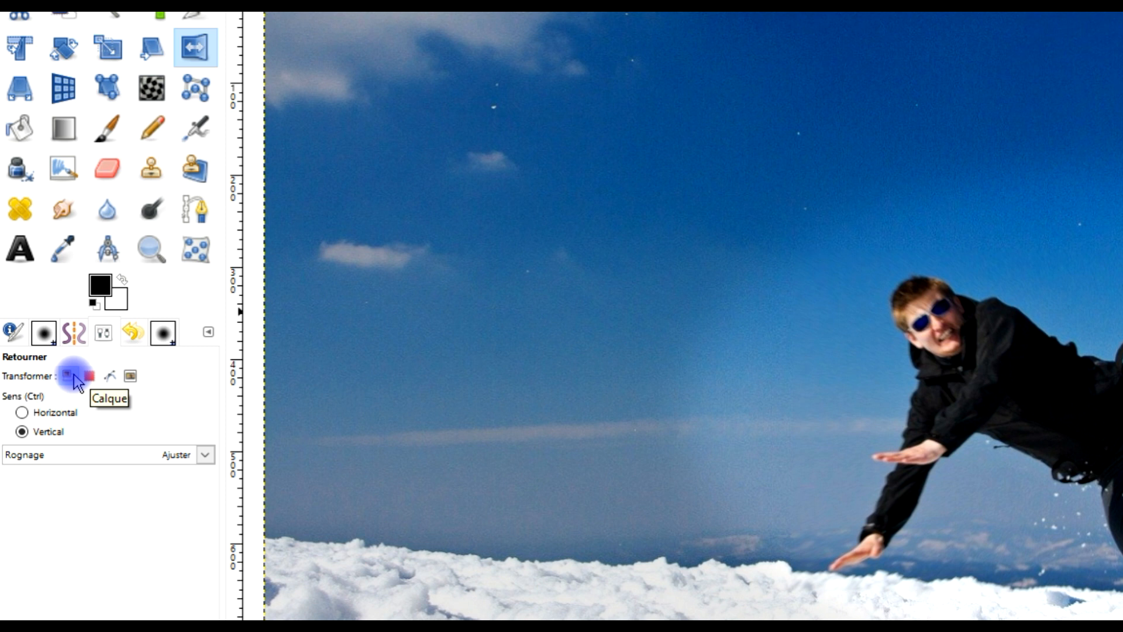
click(58, 433)
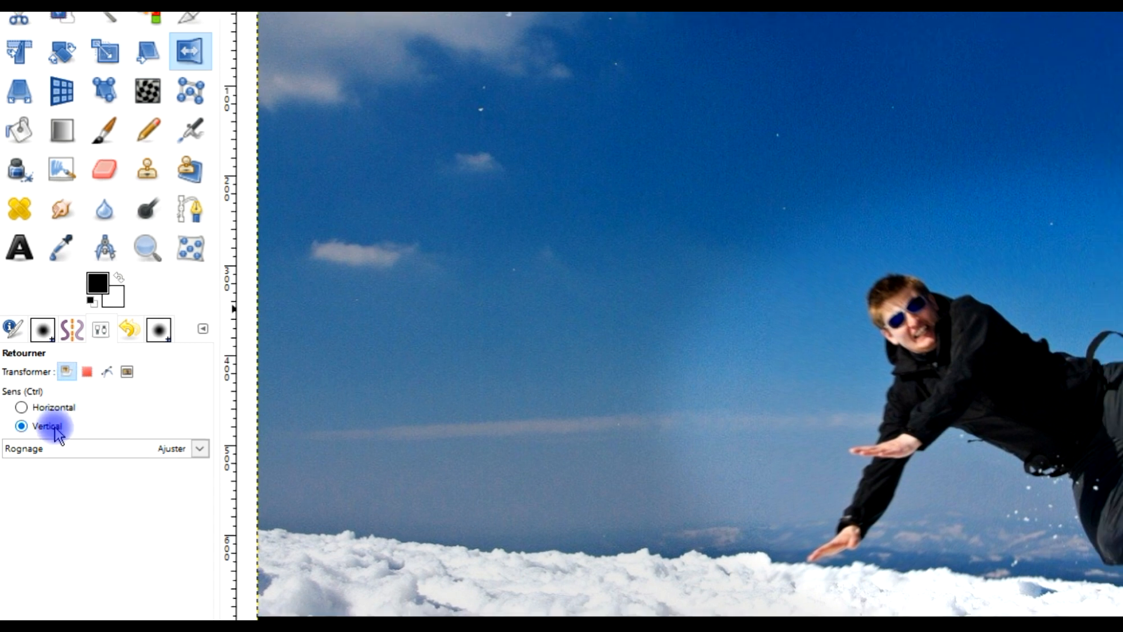
click(828, 435)
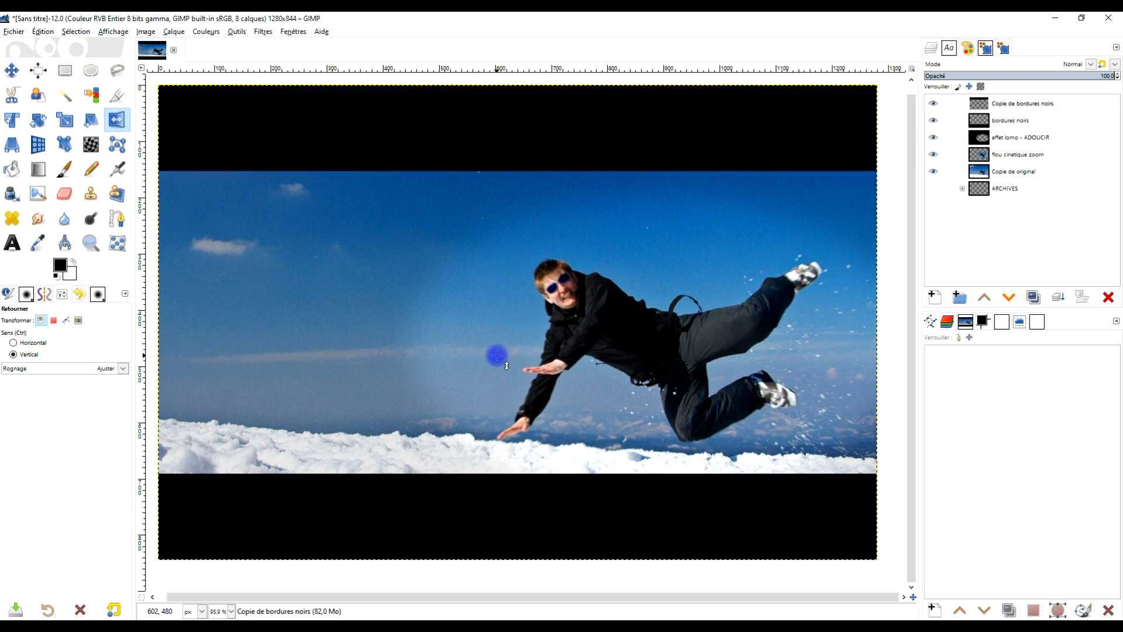
Step: Merge the "Copie de bordures noirs" layer down into the "bordures noirs" layer
click(1033, 100)
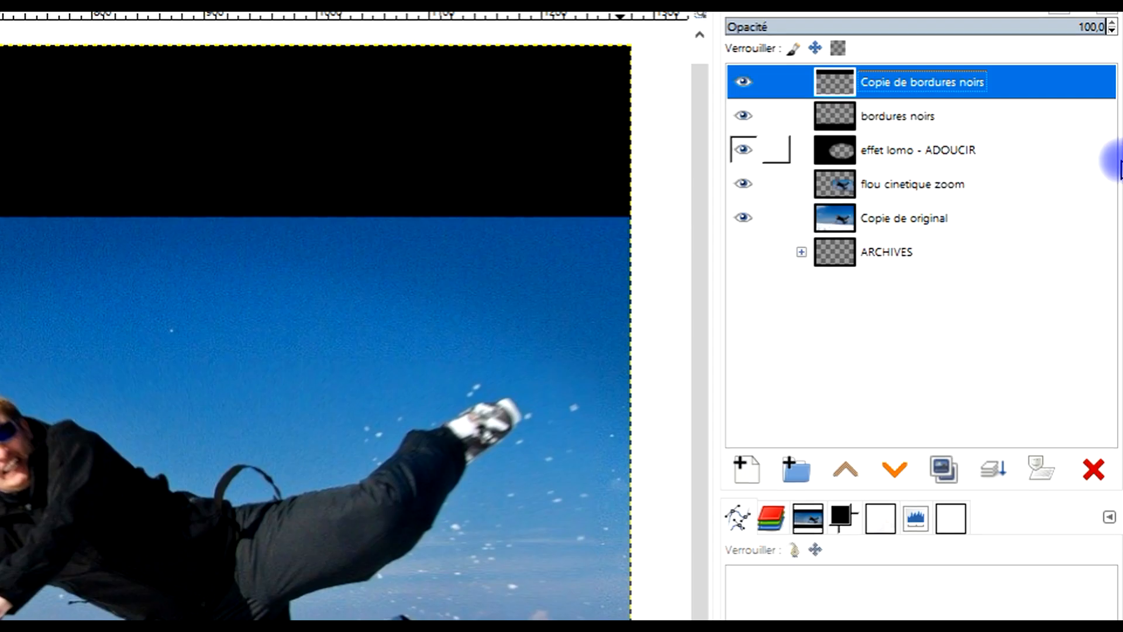
click(995, 479)
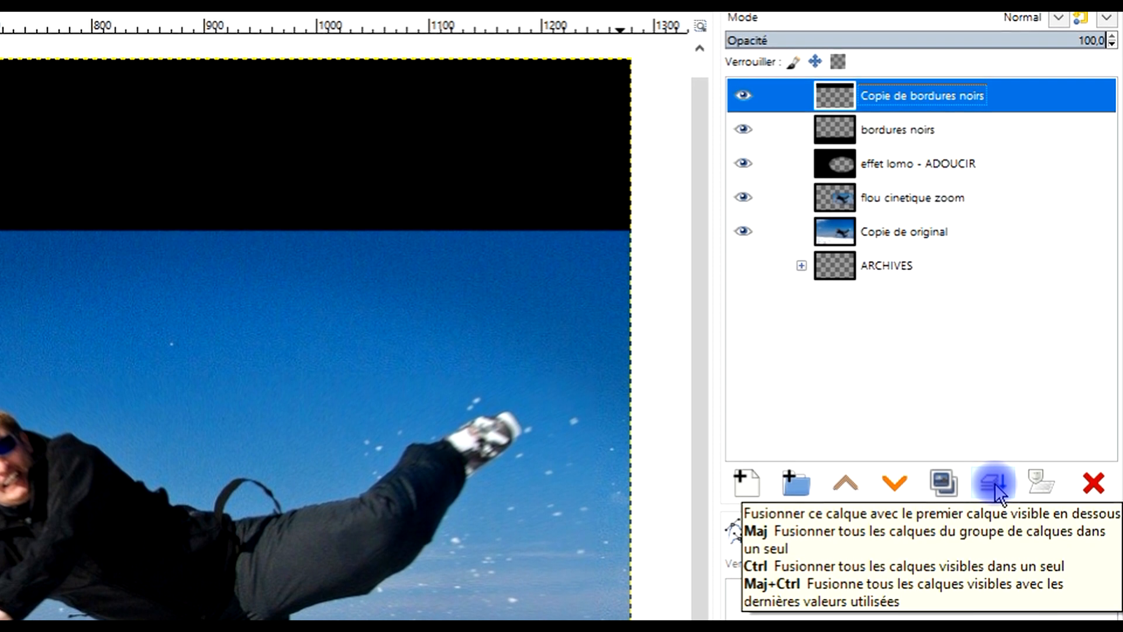
click(994, 484)
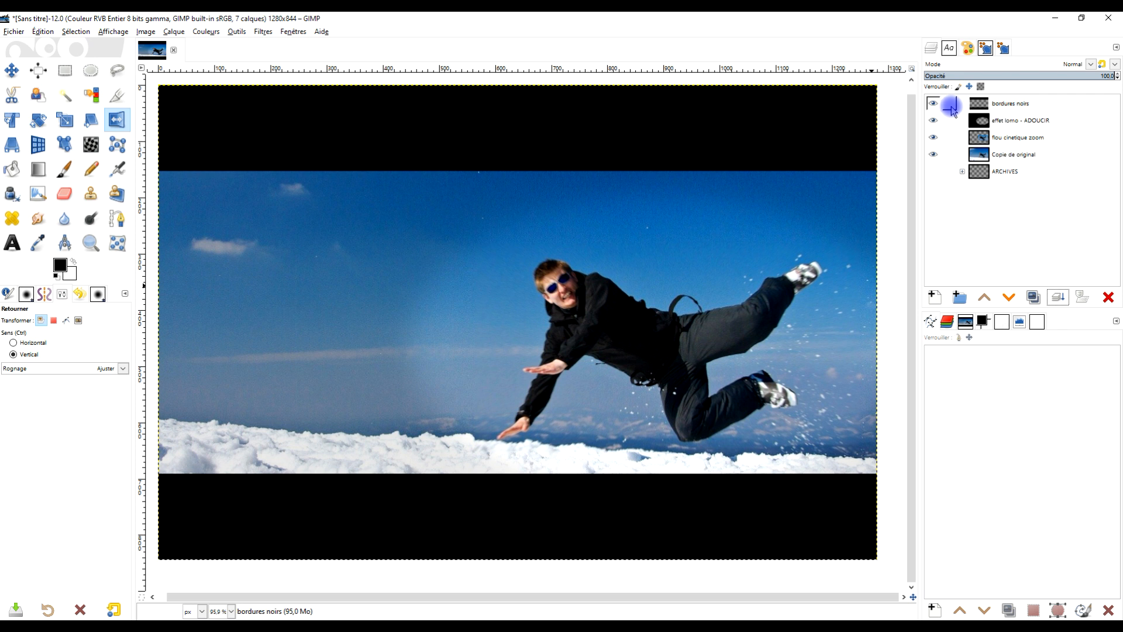
Step: Merge the "flou cinetique zoom" layer down into "Copie de original" and rename the merged layer "action man"
click(1015, 139)
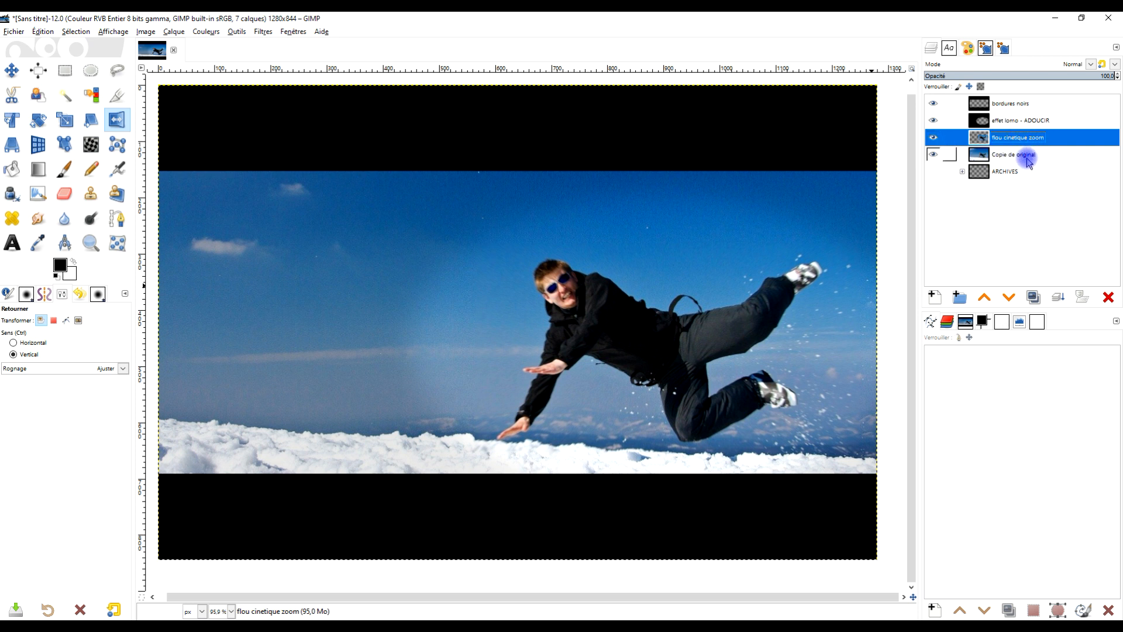
click(1058, 297)
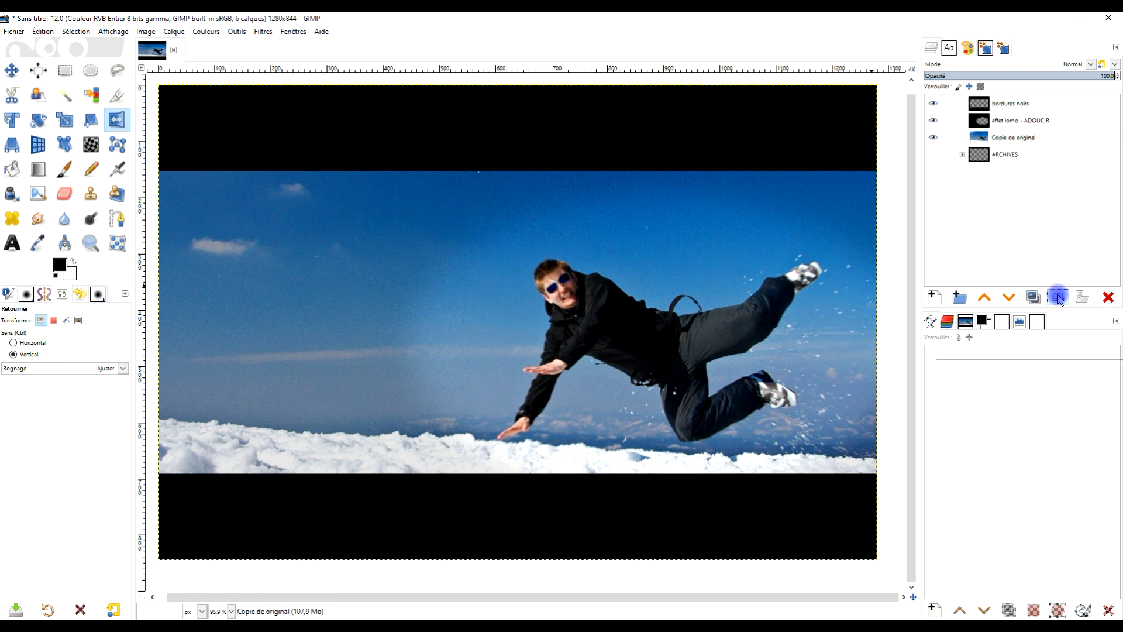
double_click(1016, 137)
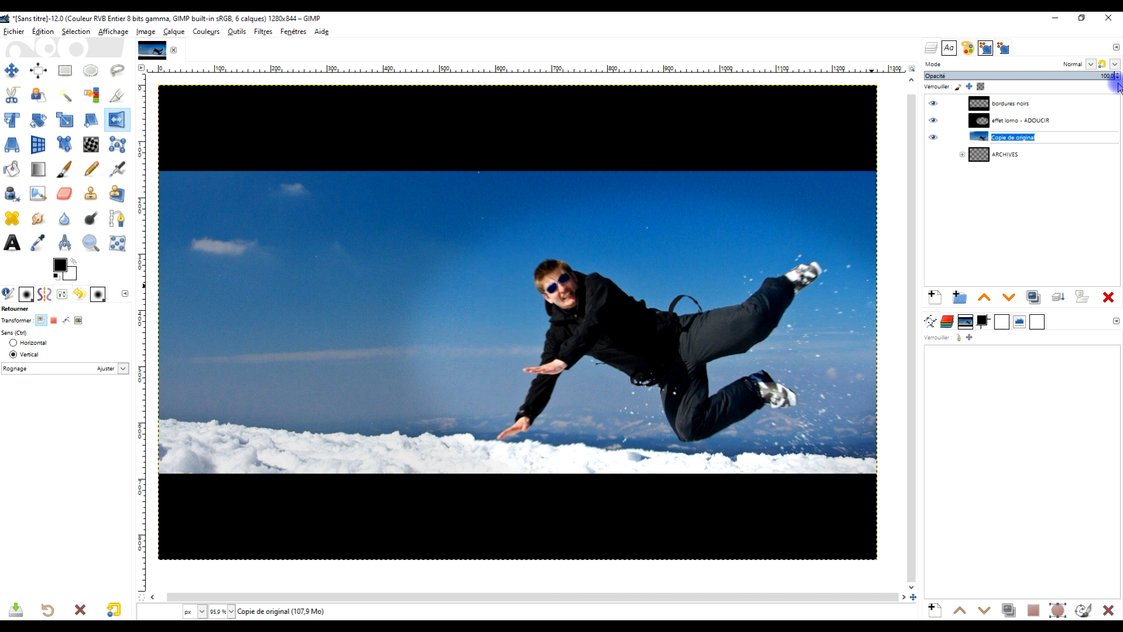
text(action)
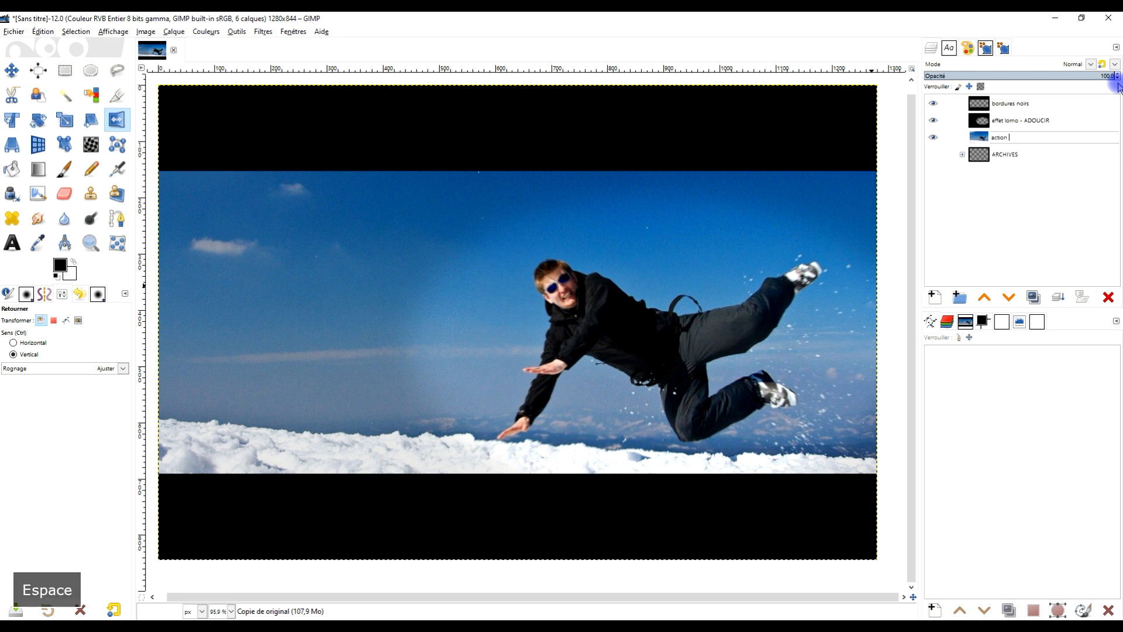
text( man,)
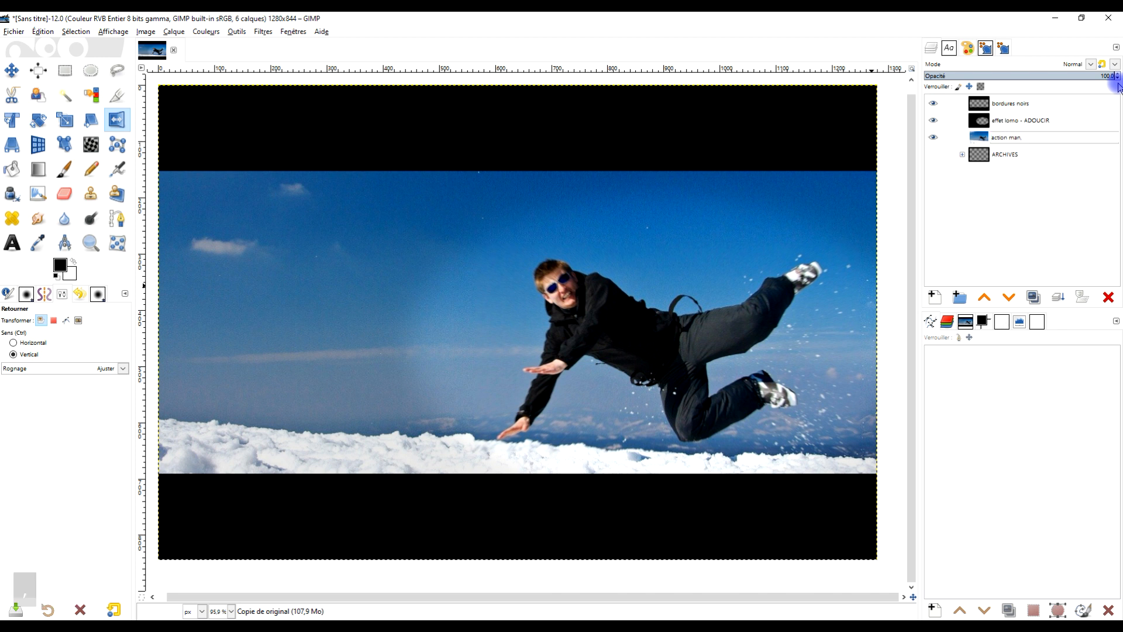
key(Return)
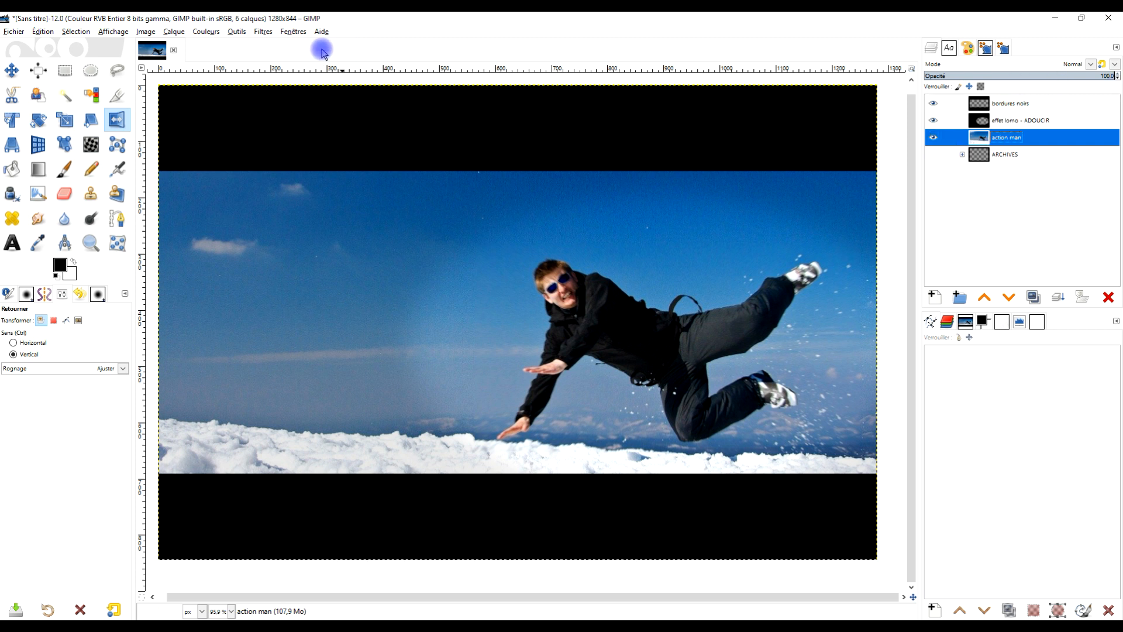
Step: Set the Color Balance midtones of the "action man" layer to 20.0 on Cyan-Red and -24.1 on Yellow-Blue
click(210, 33)
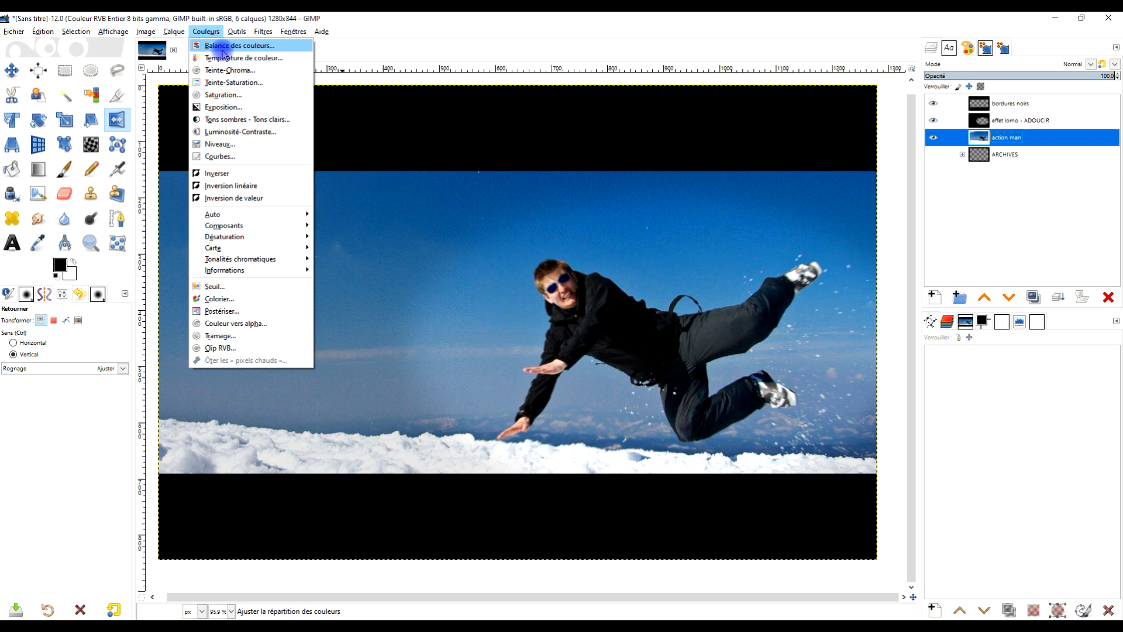
click(227, 46)
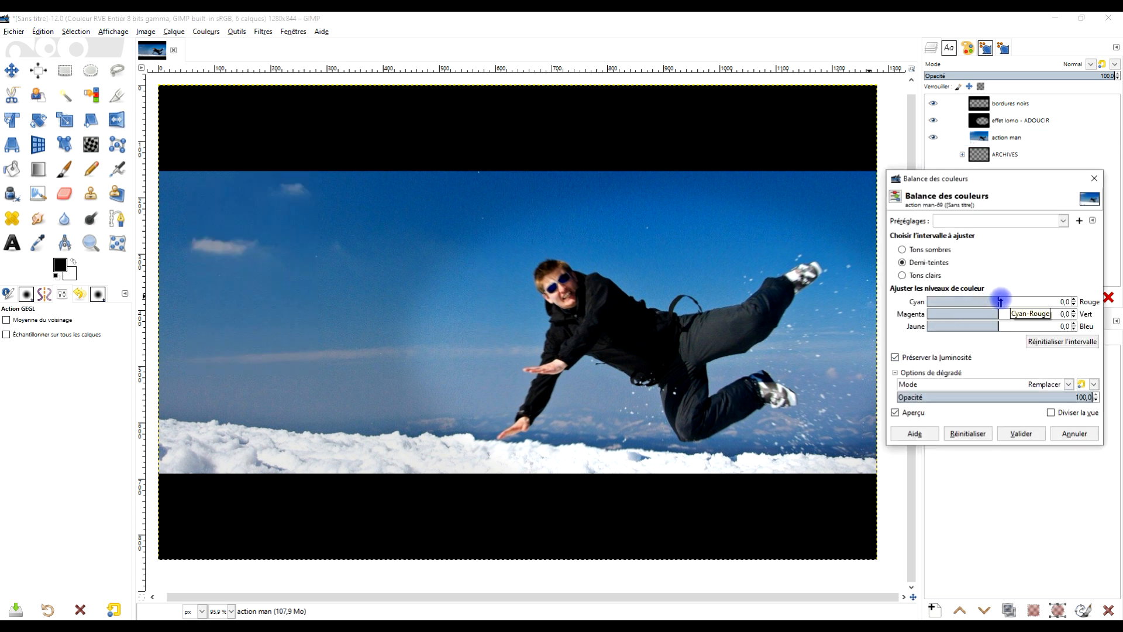
click(933, 265)
drag(1000, 301, 1012, 301)
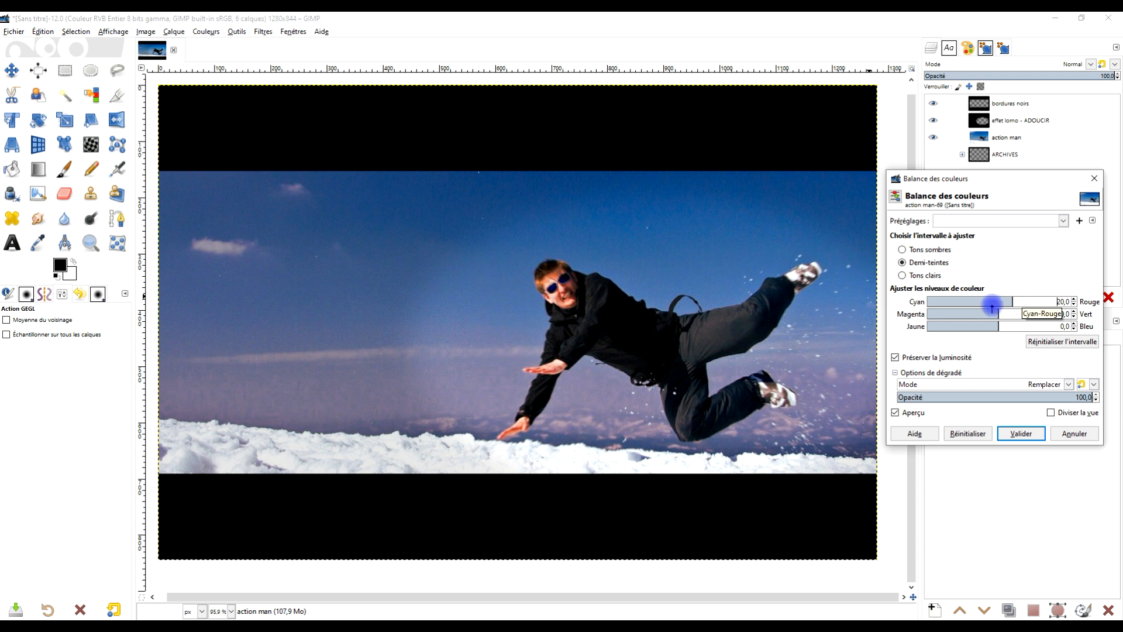
drag(996, 326, 985, 327)
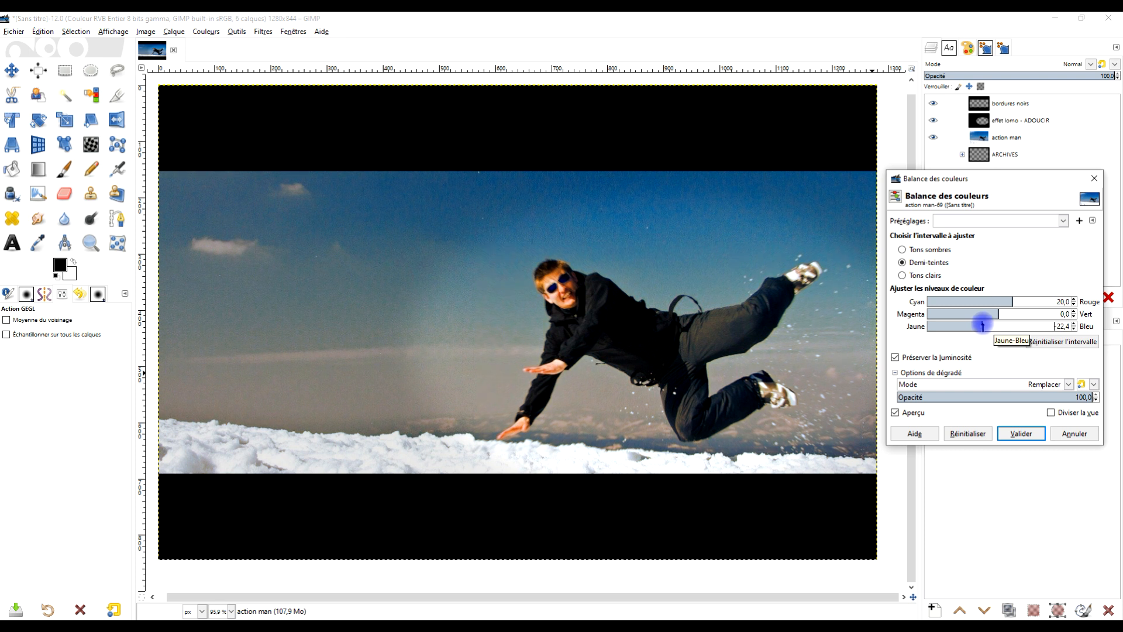
Step: Compare the photo with and without the color balance preview, check the other tonal ranges, and apply the adjustment
click(915, 413)
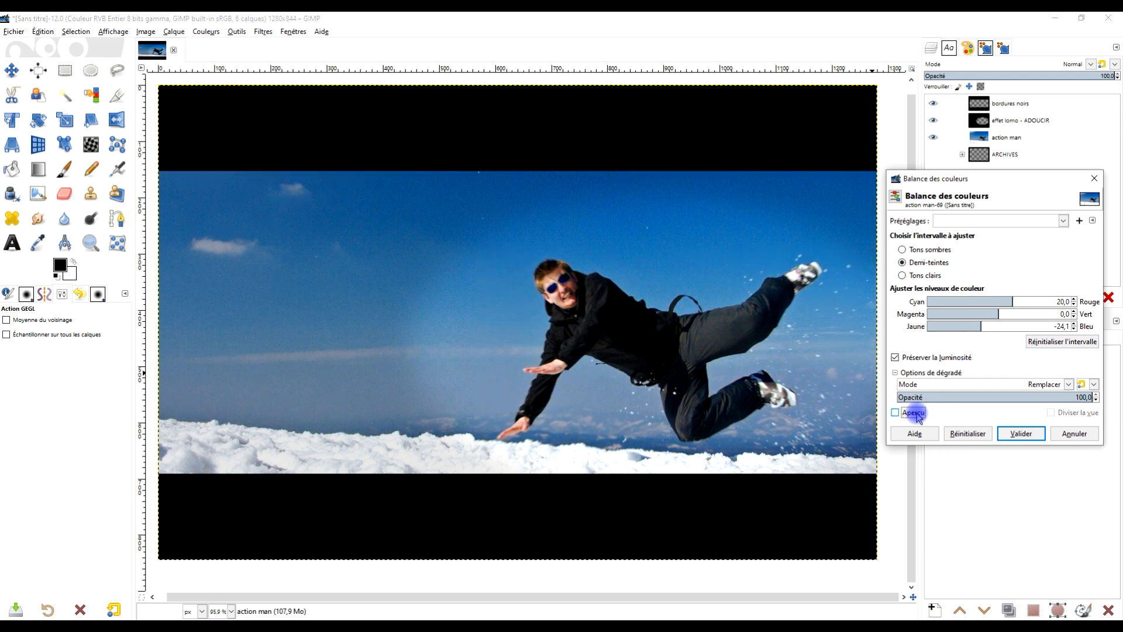
click(914, 413)
click(1019, 435)
click(914, 249)
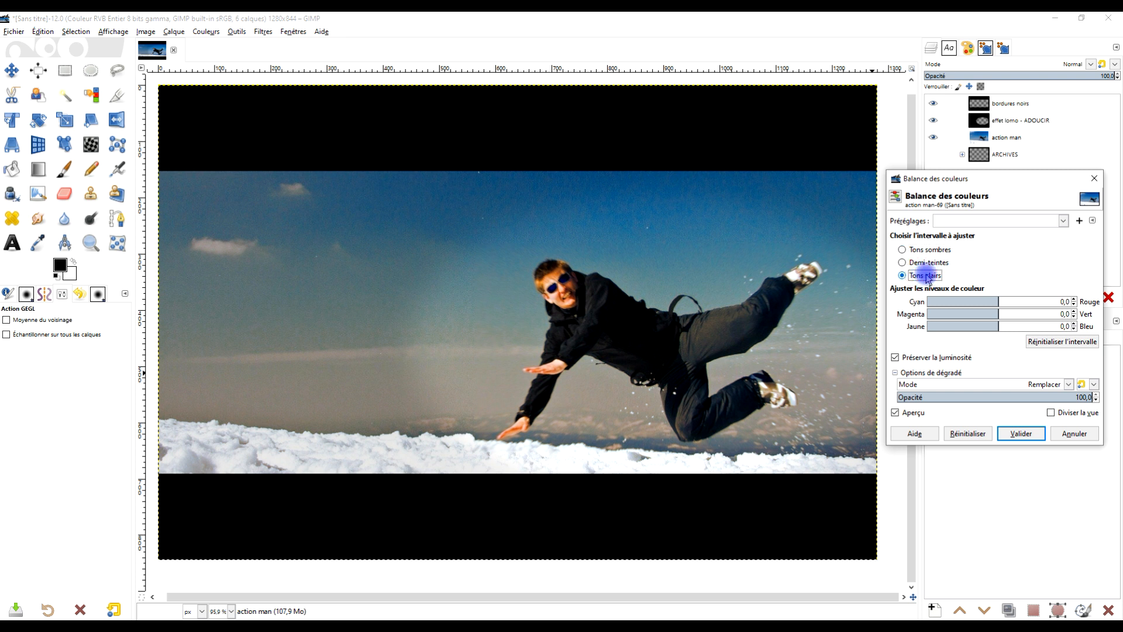
click(919, 262)
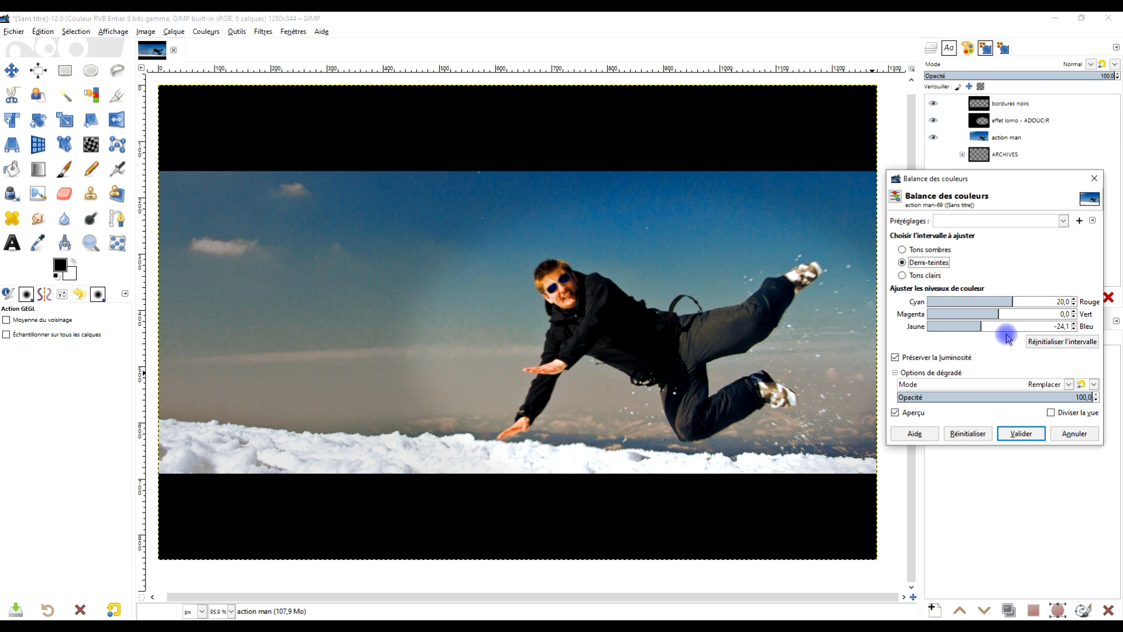
click(1022, 434)
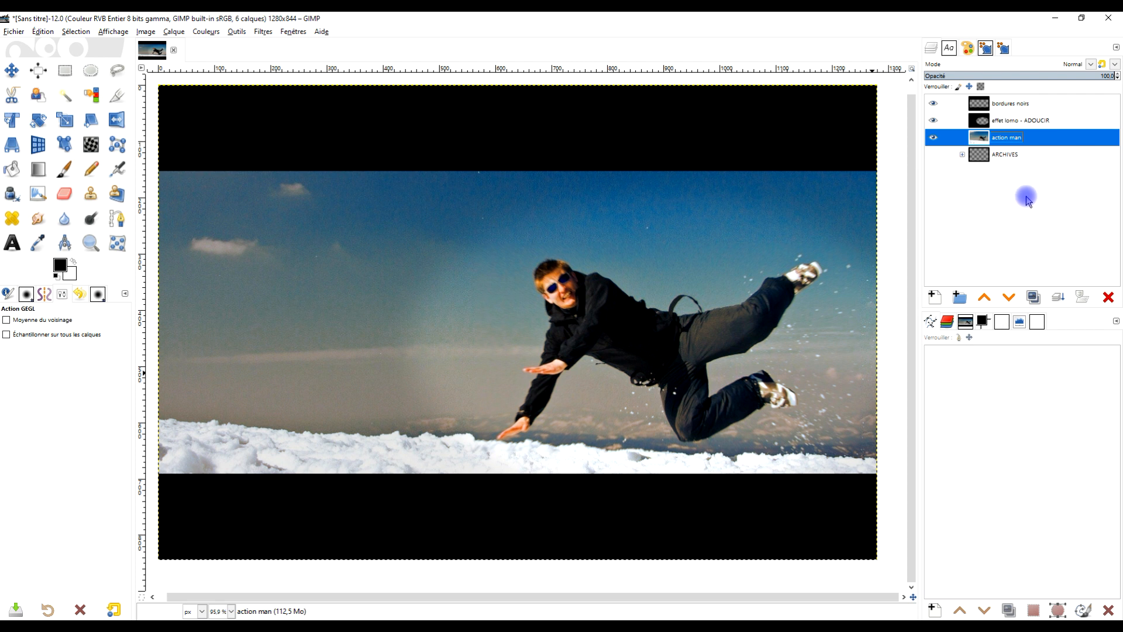
Step: Duplicate the "action man" layer and open the Video Degradation (Dégradation vidéo) filter on the copy
click(1034, 298)
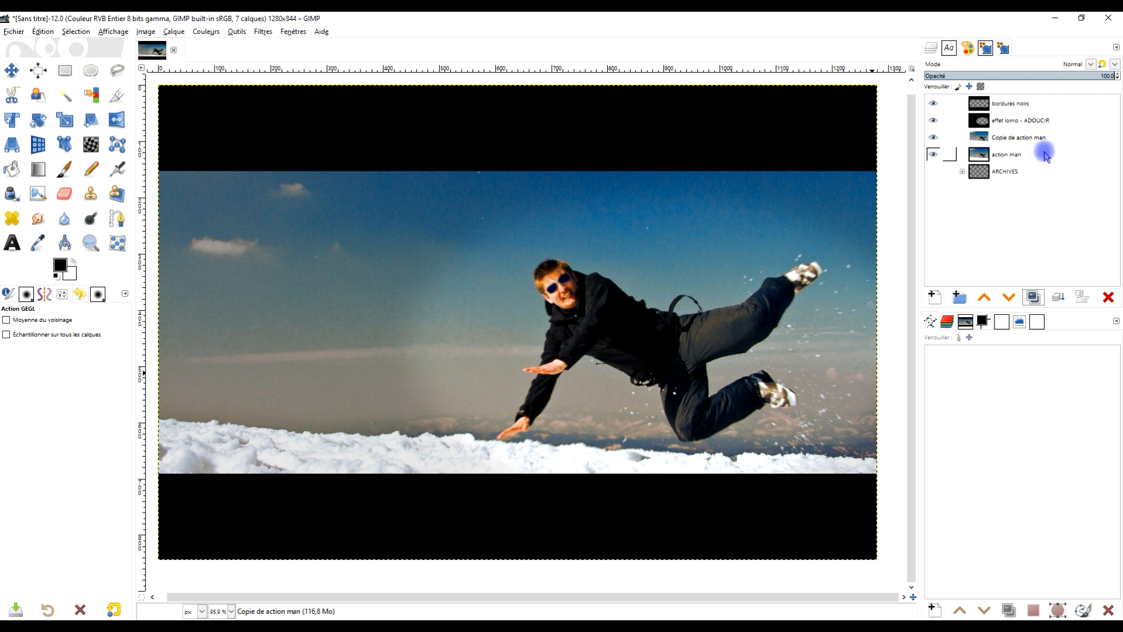
click(1003, 139)
click(263, 32)
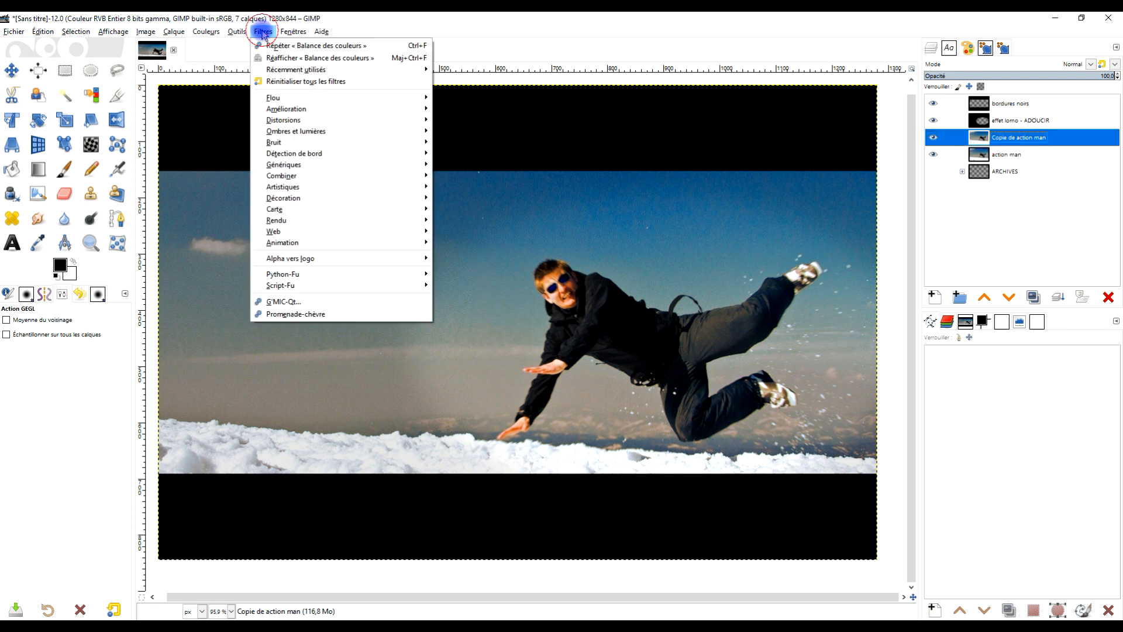
mouse_move(326, 120)
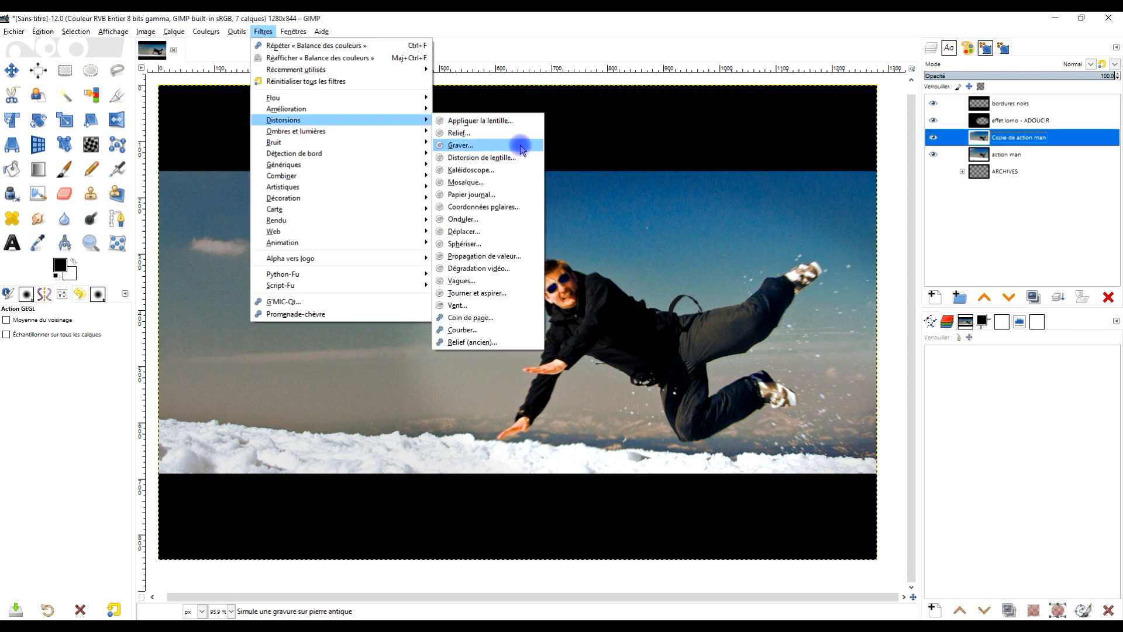
click(528, 269)
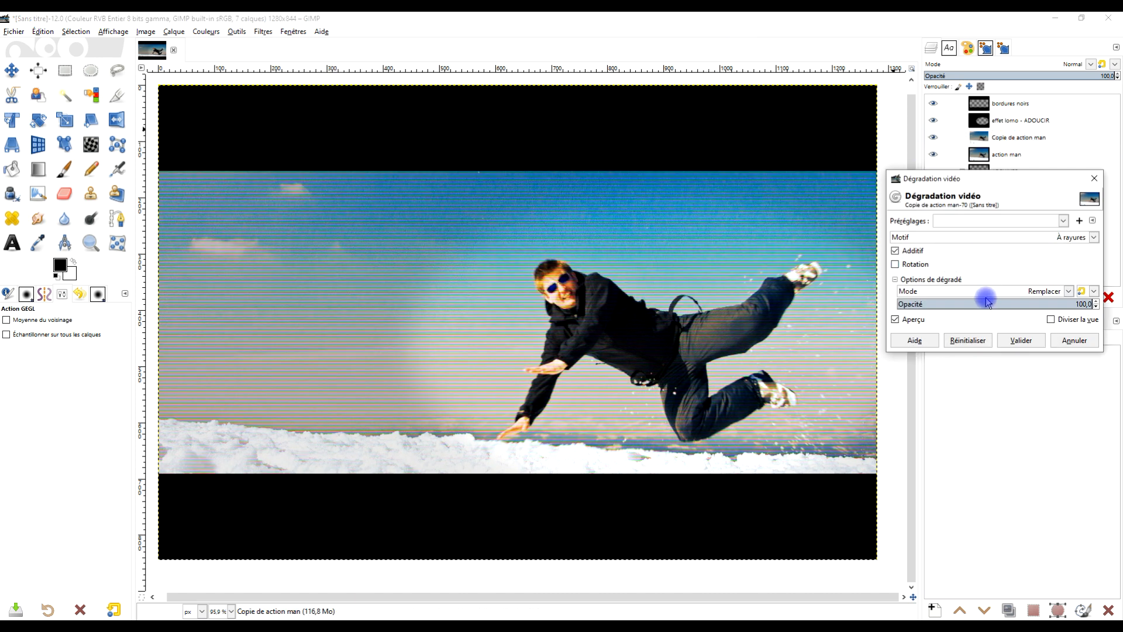
Step: Try the "Grand échelonnement" and "Échelonné" patterns, and apply the additive video degradation with the "À rayures" pattern at 100 opacity
drag(973, 303, 1118, 293)
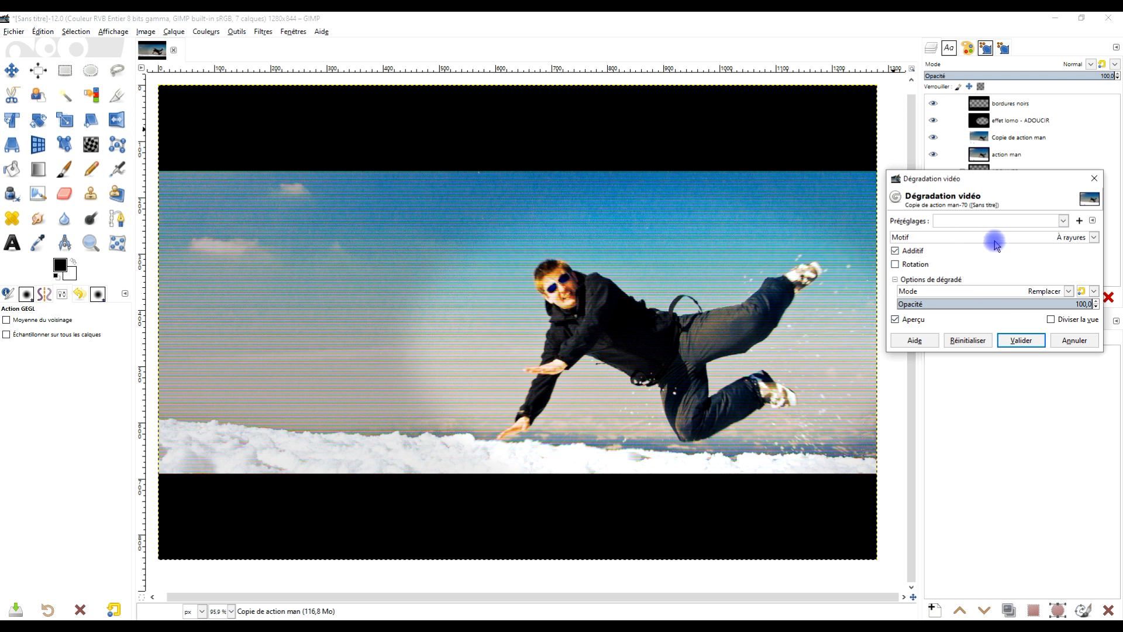
click(1015, 238)
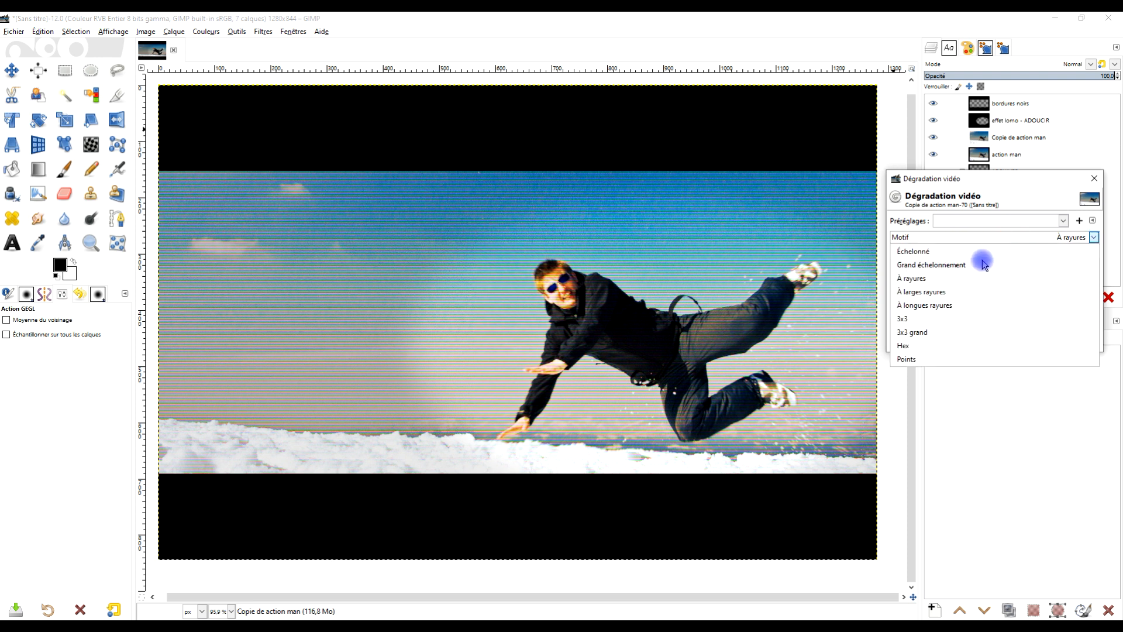
click(983, 265)
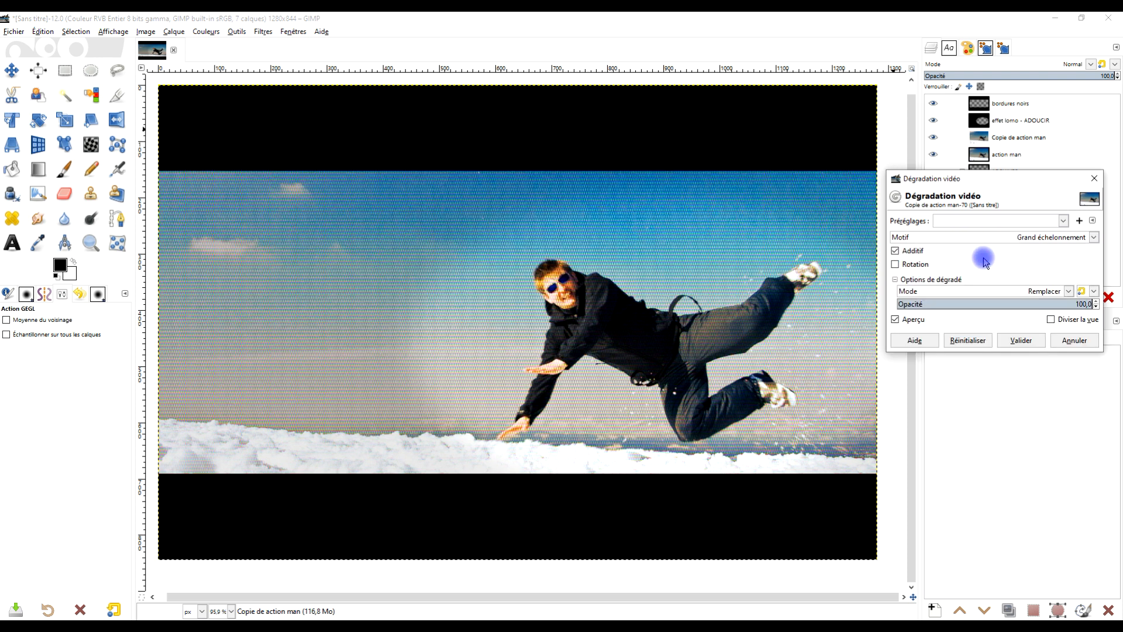
key(Up)
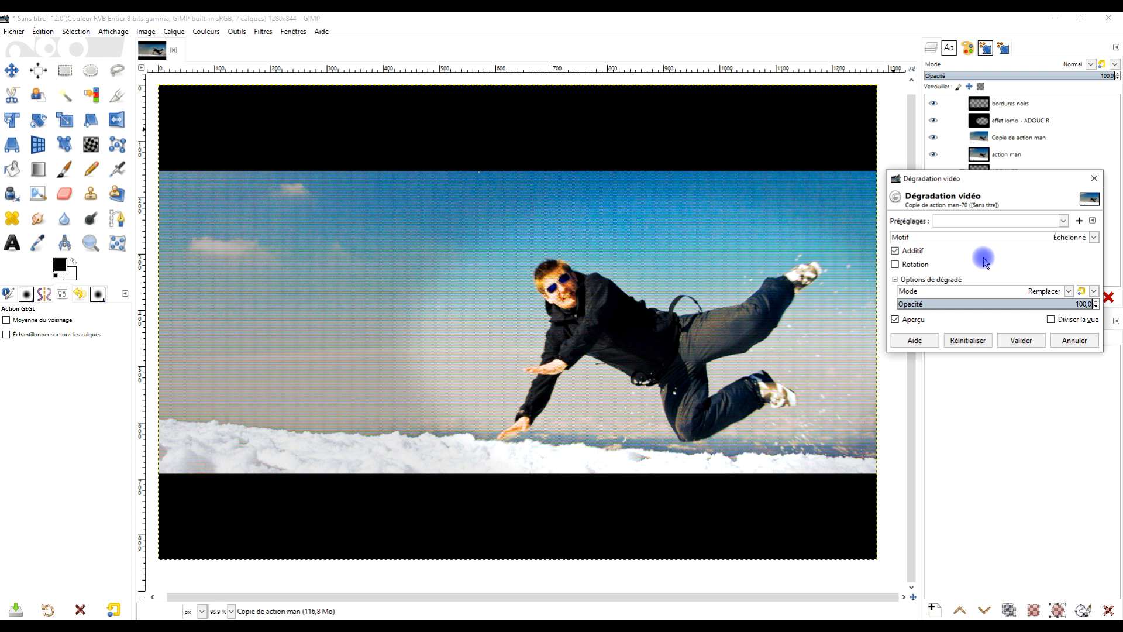
key(Down)
key(Down)
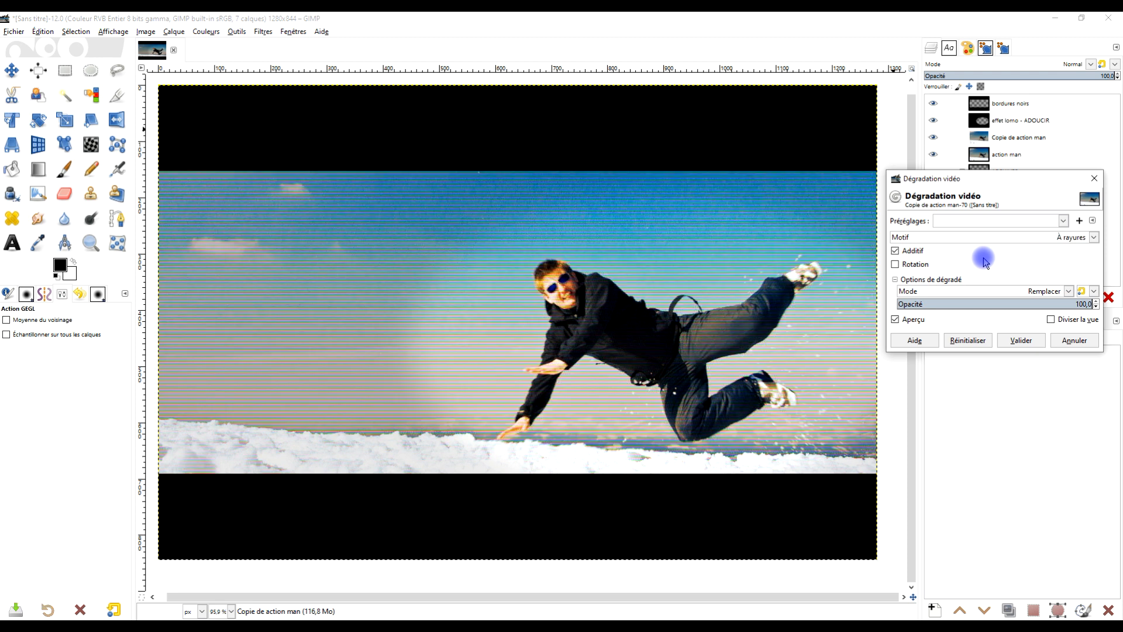
click(957, 336)
click(1021, 340)
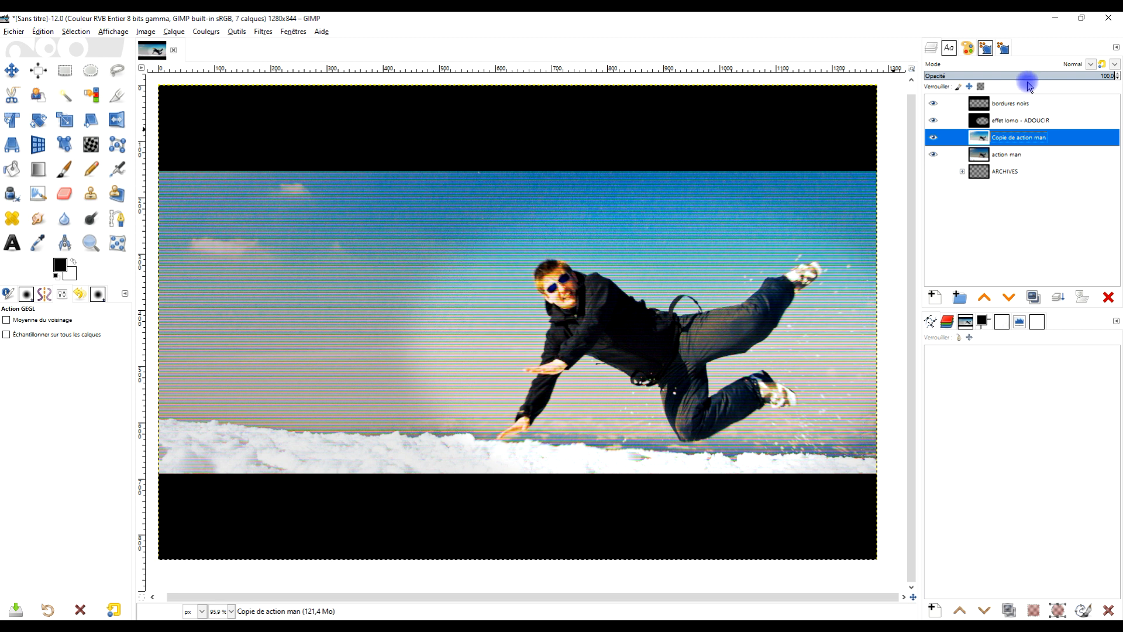
Step: Rename the copied "action man" layer to "action man dégradation vidéo"
double_click(1001, 137)
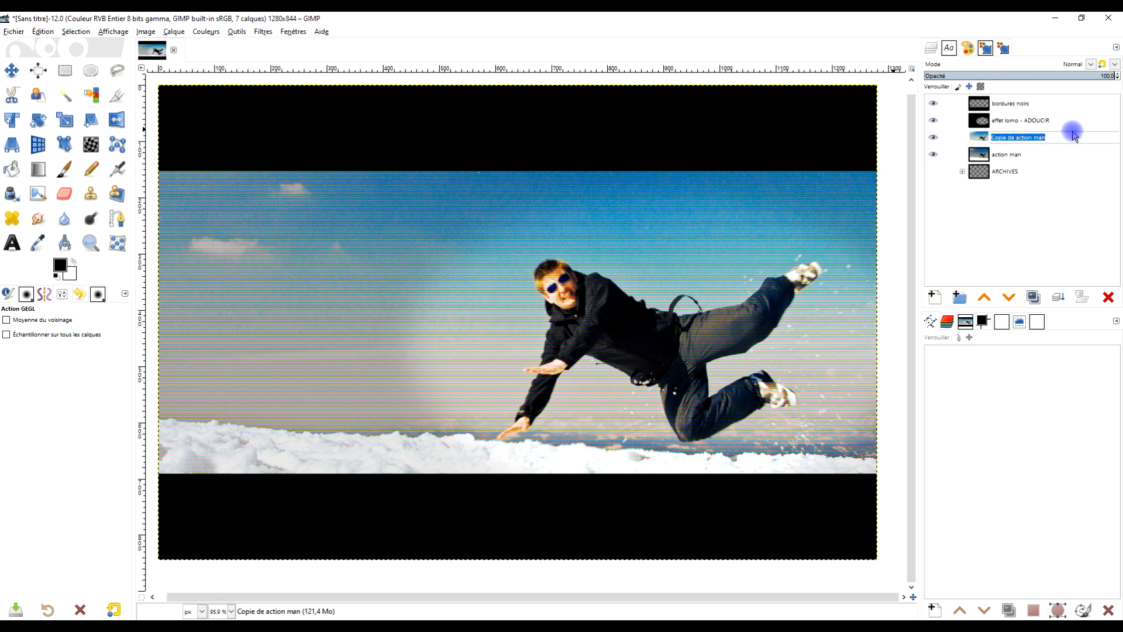
click(1062, 136)
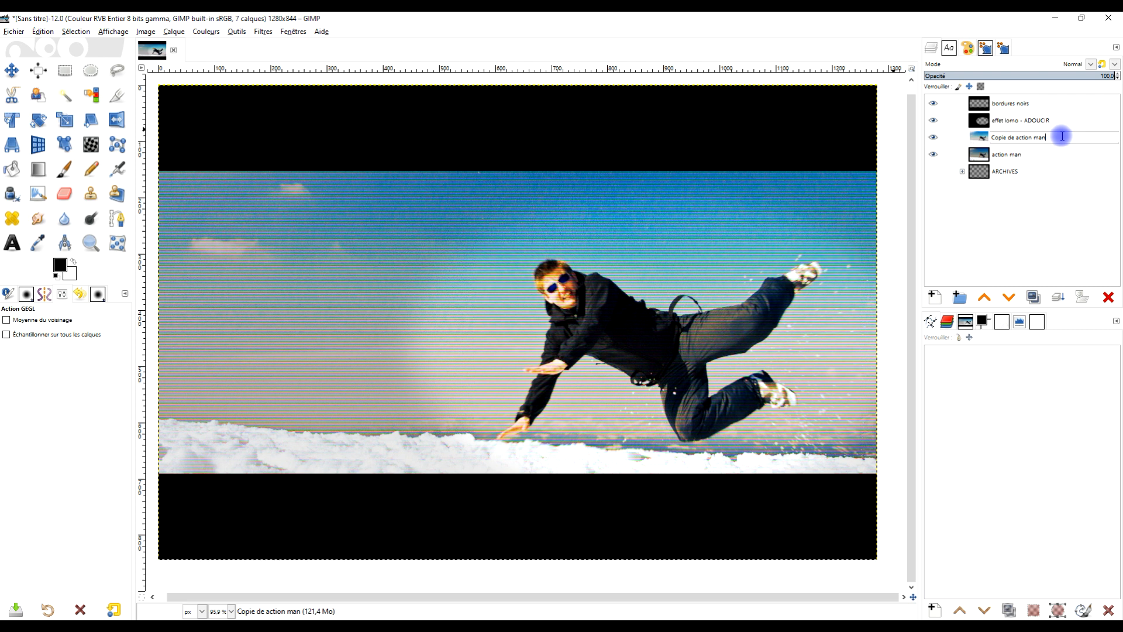
text(dégradation vidéo)
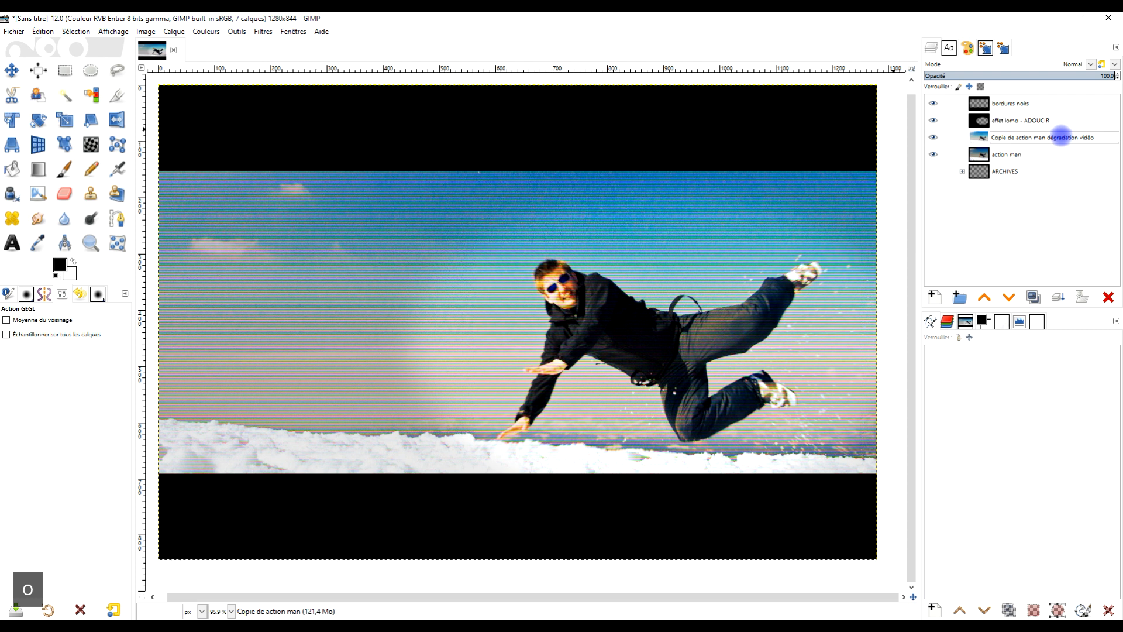
key(Home)
key(Delete)
key(Delete)
key(Delete)
key(Delete)
key(Delete)
key(Delete)
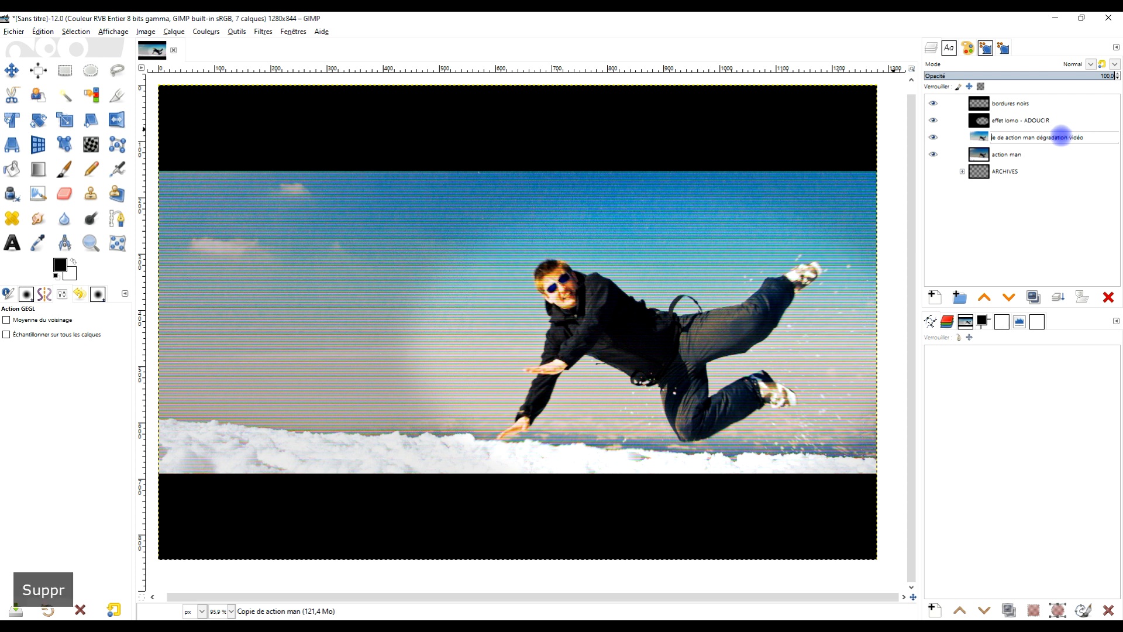
key(Delete)
key(Delete)
key(Delete)
key(Return)
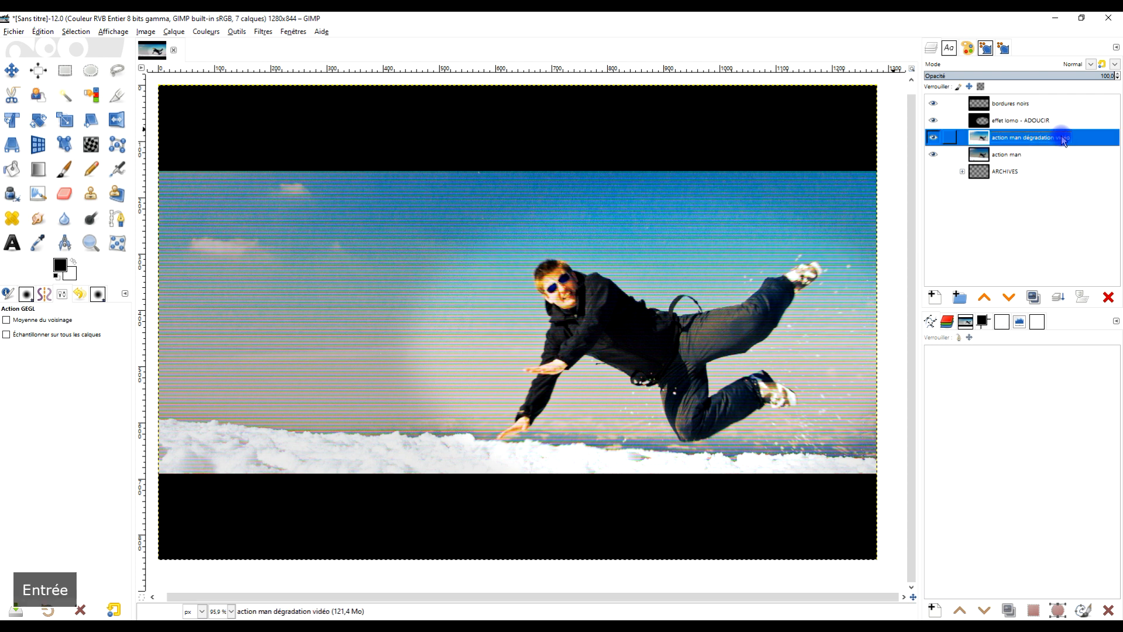
Step: Lower the "action man dégradation vidéo" layer's opacity to 23.6 and compare the photo with the layer hidden and shown
click(1022, 75)
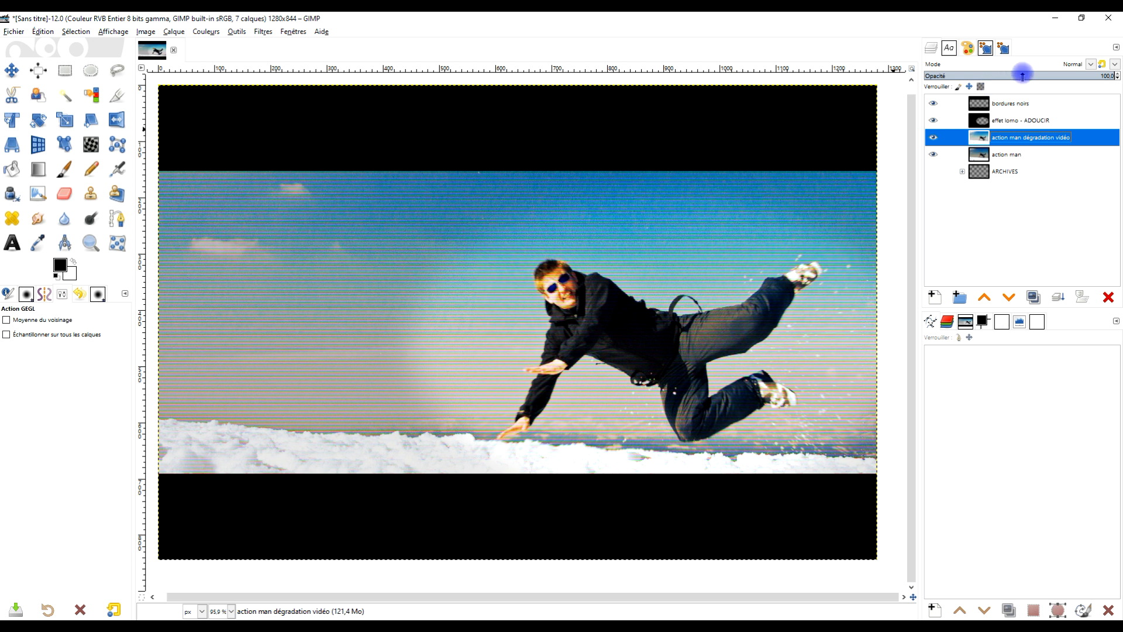
drag(1022, 76, 970, 75)
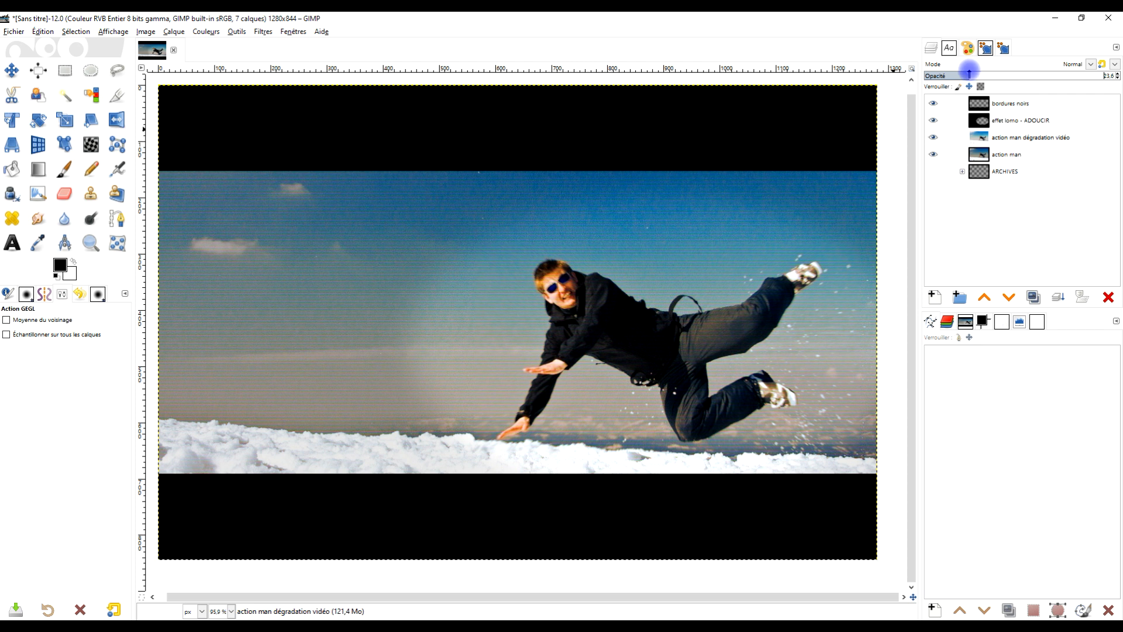
click(934, 138)
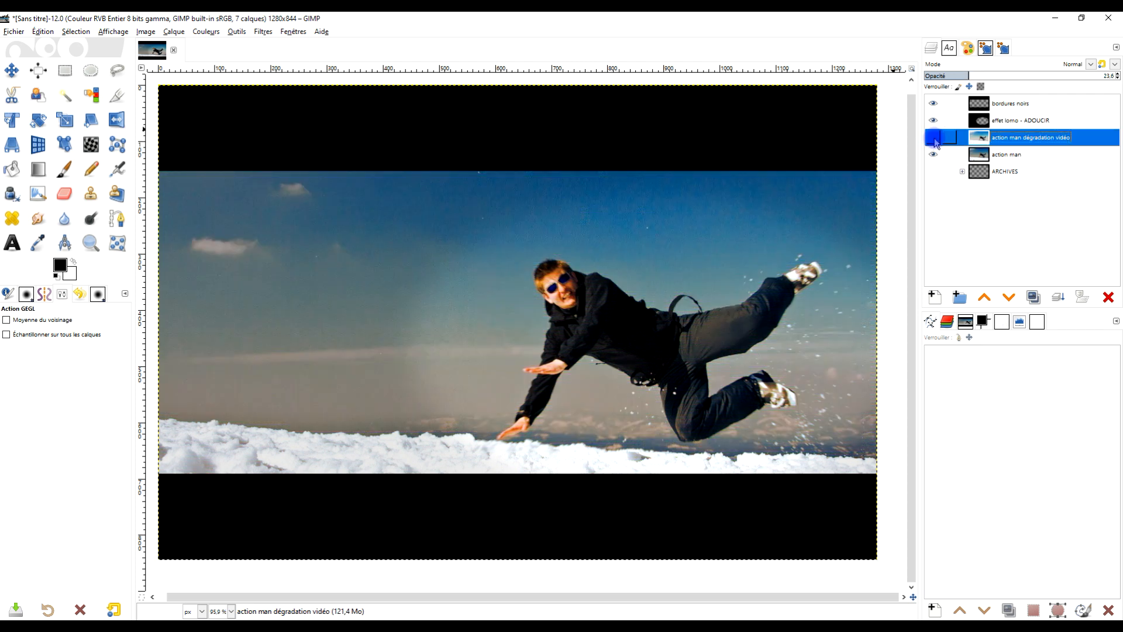
click(933, 139)
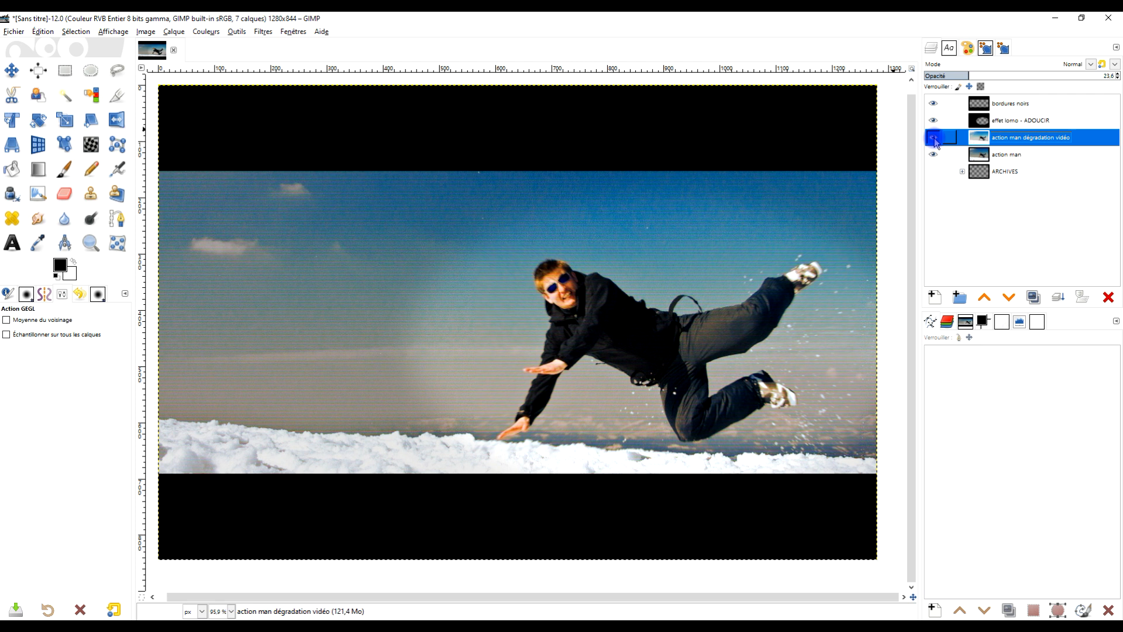
Step: Reduce the opacity of the "effet lomo - ADOUCIR" layer to about 28.8
click(1015, 121)
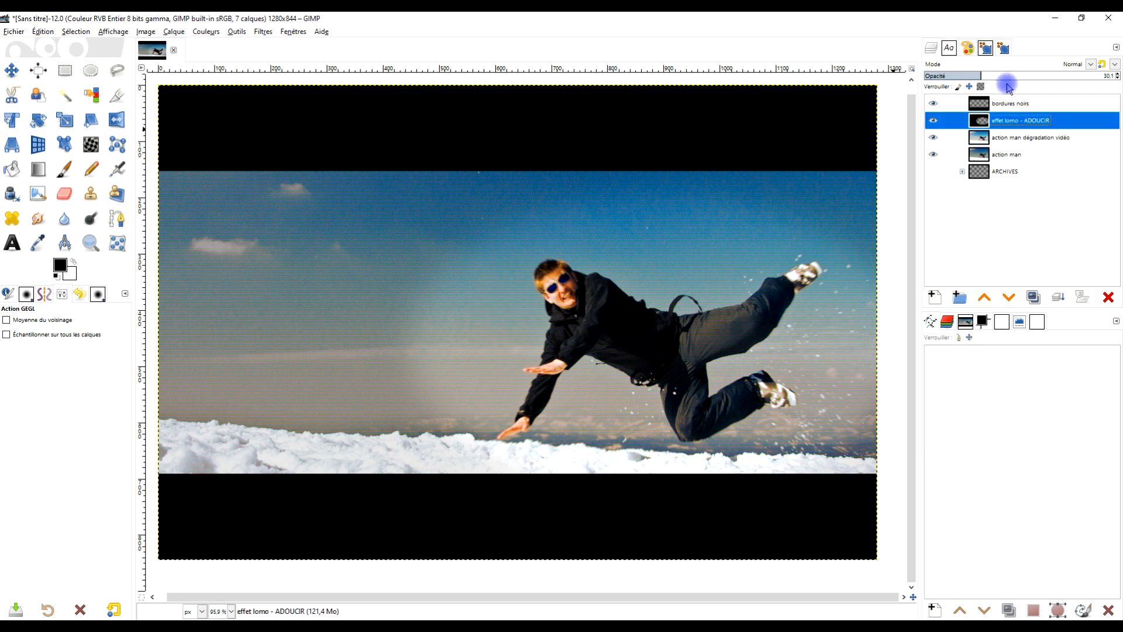
mouse_move(981, 76)
mouse_down()
mouse_move(1023, 76)
mouse_move(979, 76)
mouse_up()
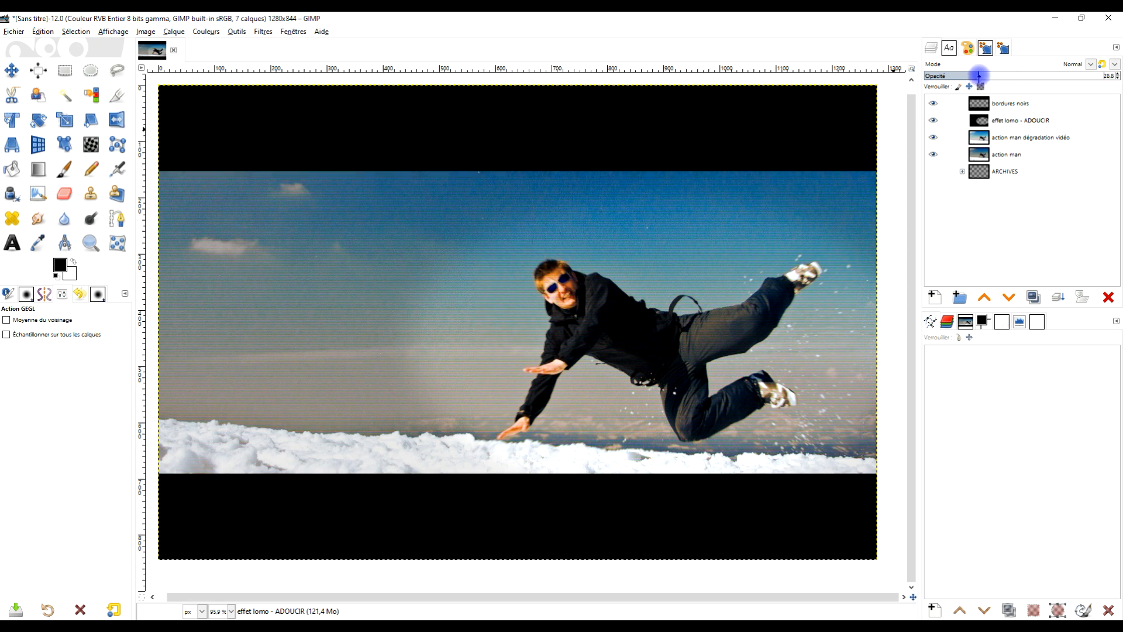